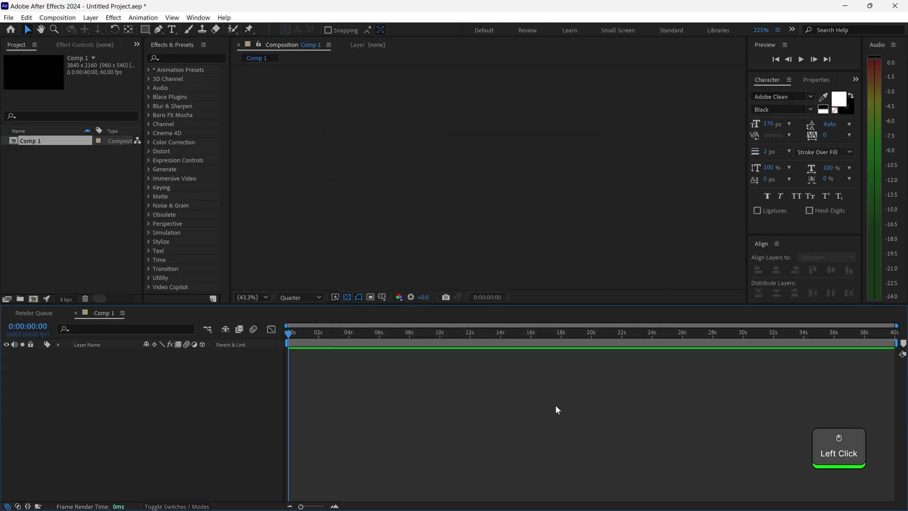
Import the eight image, video and music files from the Background Stage 1 folder into Comp 1 as layers.
click(413, 498)
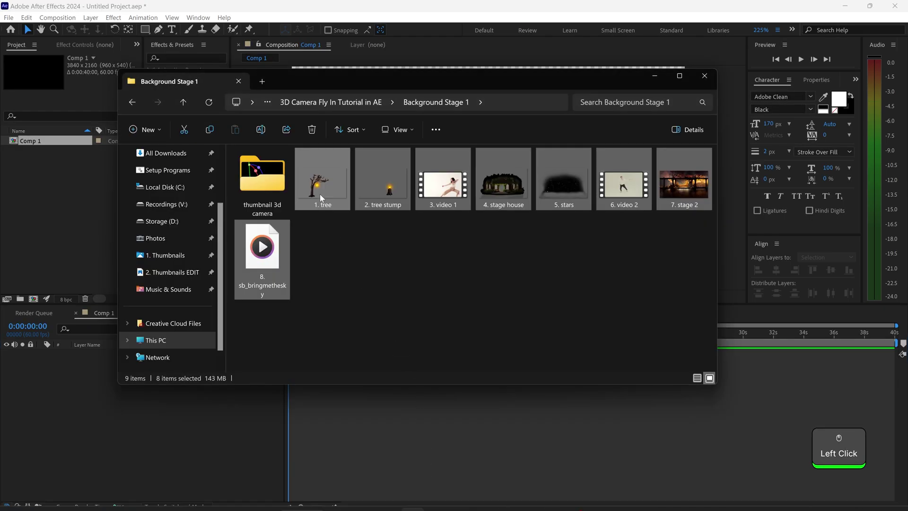
drag(319, 194, 240, 409)
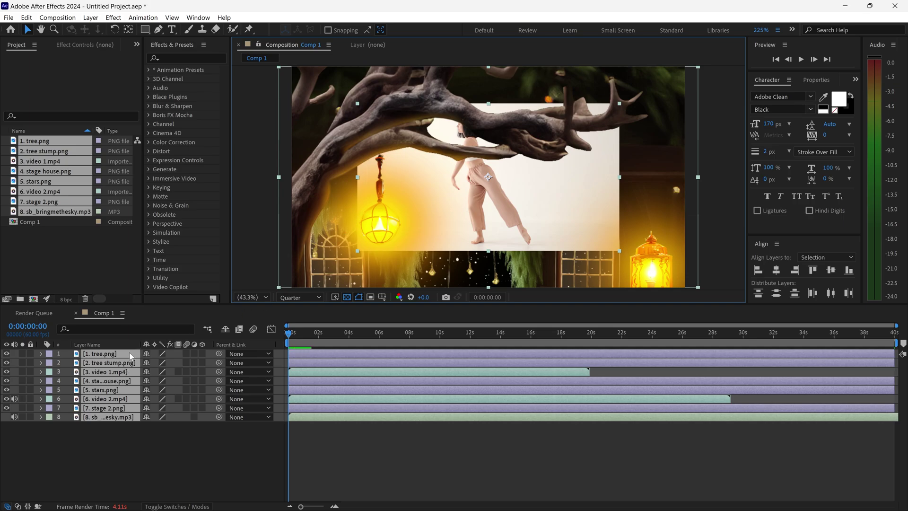
Set the scale of the tree, tree stump, stage house and stars layers to 37%.
click(111, 355)
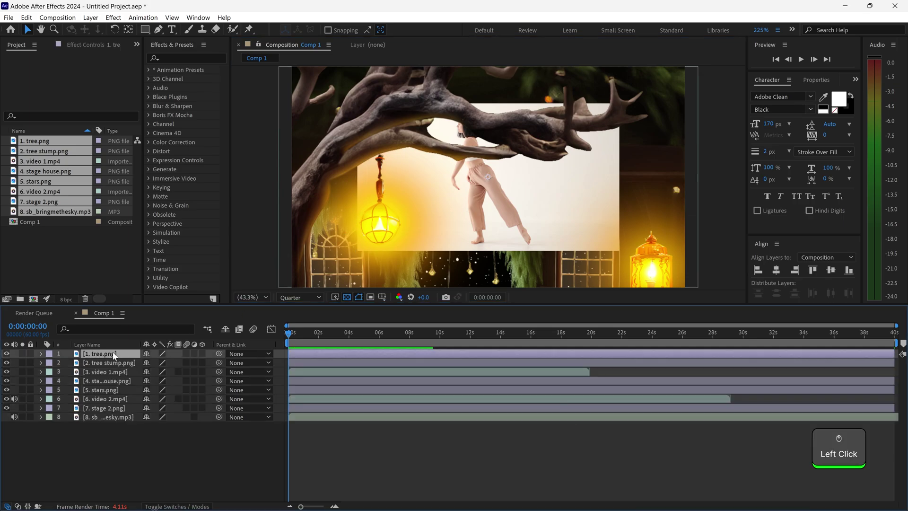
shift+click(112, 363)
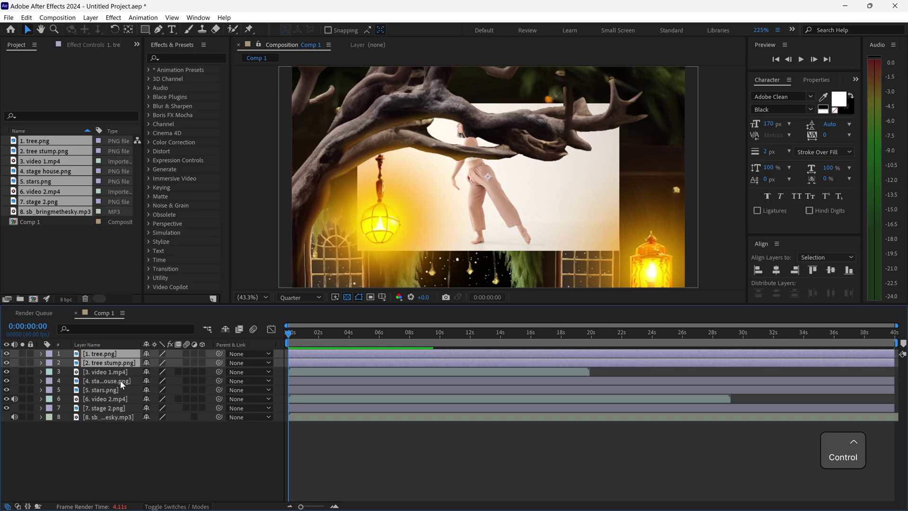
ctrl+click(120, 381)
ctrl+click(118, 390)
key(s)
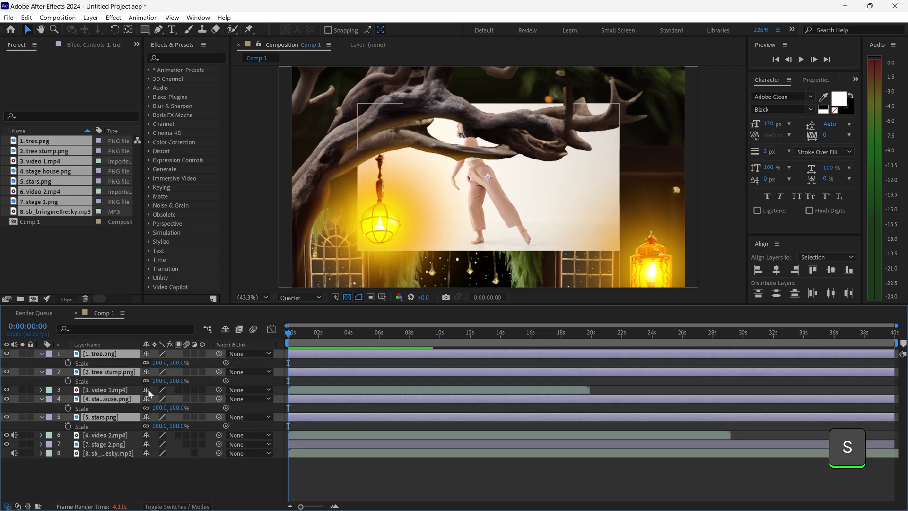
click(179, 363)
text(37)
click(156, 465)
Set the scale of the 3. video 1.mp4 layer to 36%.
click(113, 390)
key(s)
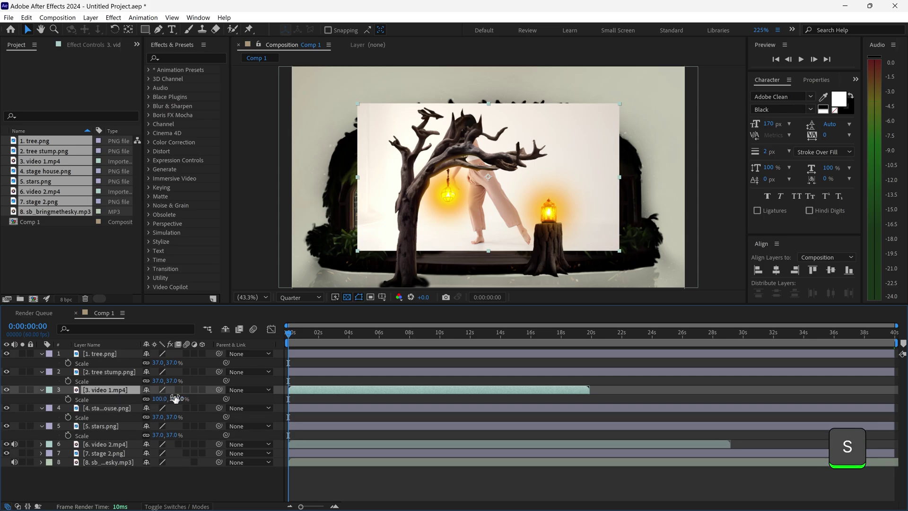
click(175, 399)
text(36)
Set the scale of the 6. video 2.mp4 layer to 15%.
click(111, 445)
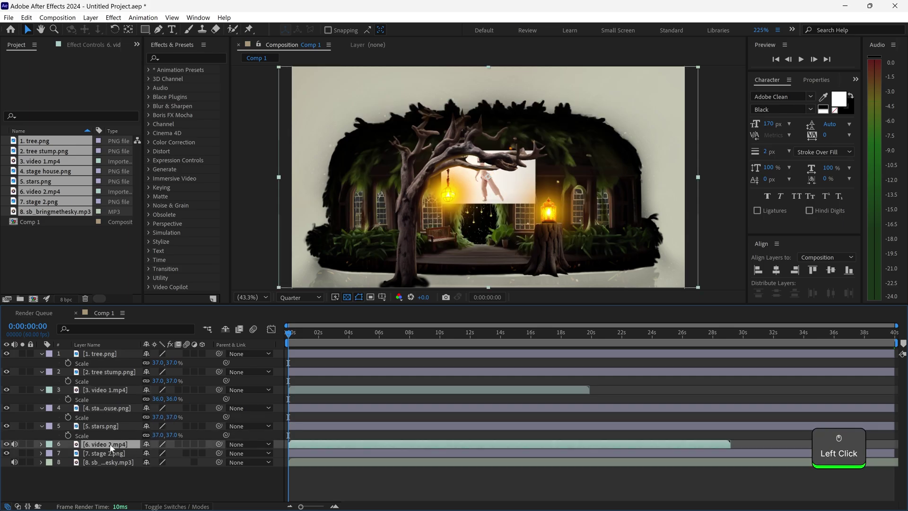
key(s)
click(178, 453)
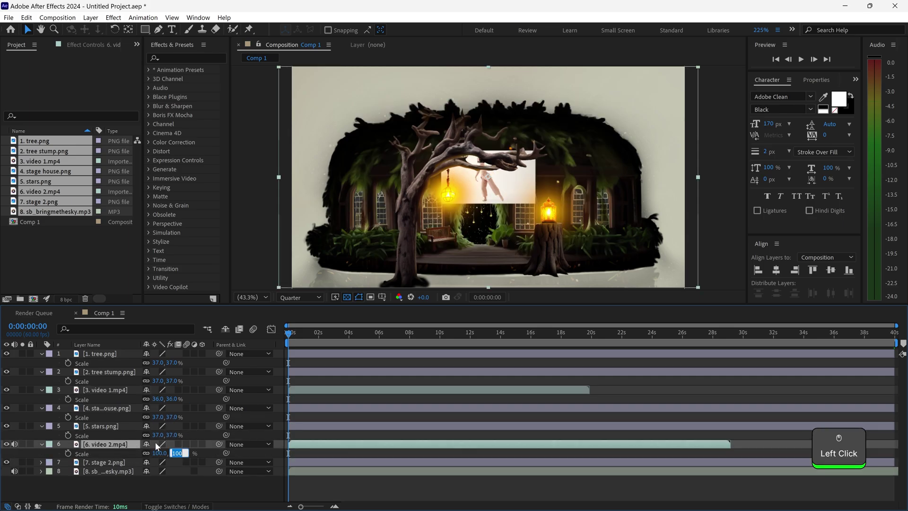
text(15)
Set the scale of the 7. stage 2.png layer to 23%.
click(99, 462)
key(s)
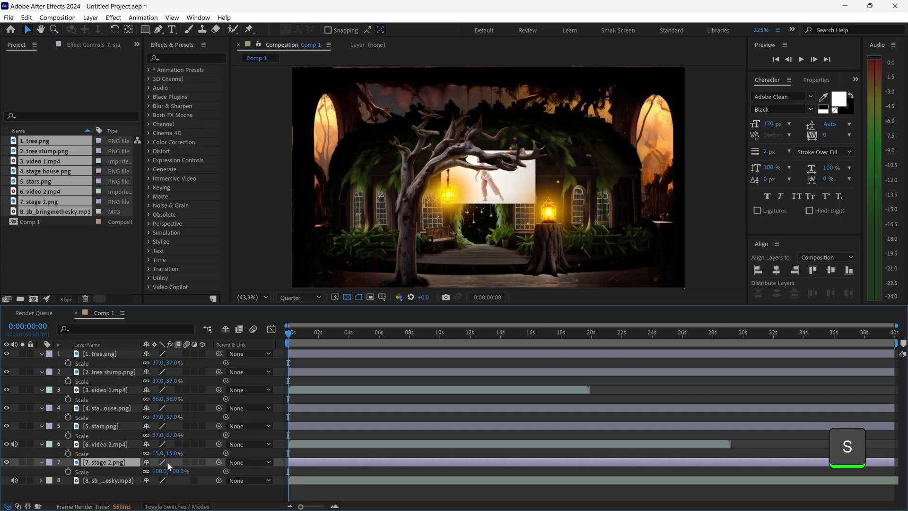
click(175, 471)
text(23)
key(Return)
Collapse the scale properties of the seven image and video layers, and mute the audio of video 2 and the music layer.
shift+click(98, 355)
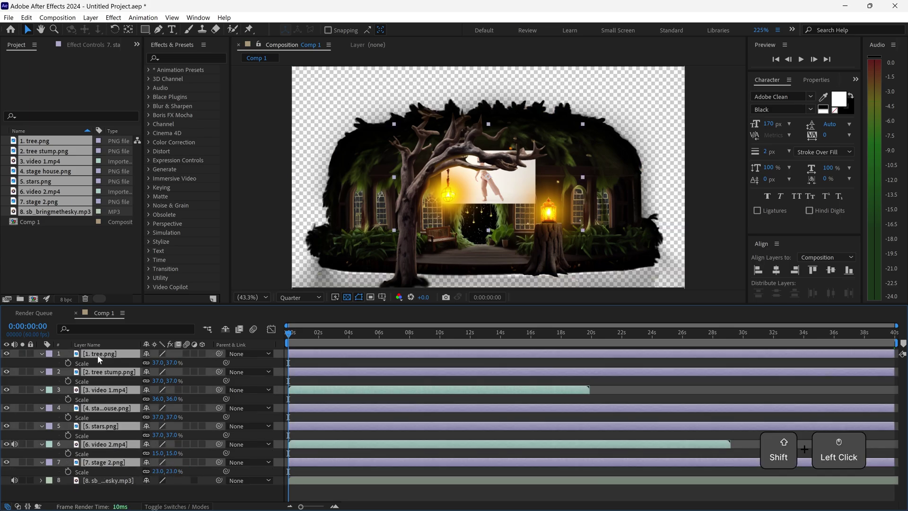
click(42, 353)
key(s)
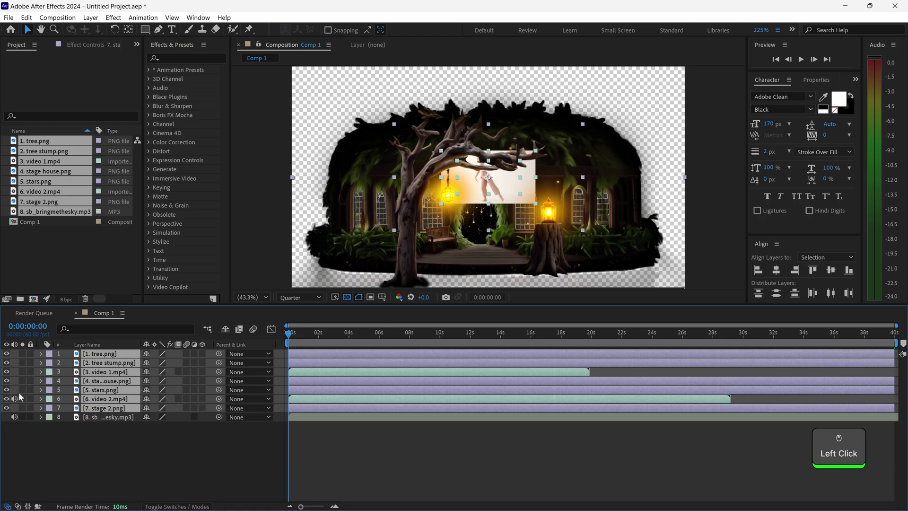
click(21, 430)
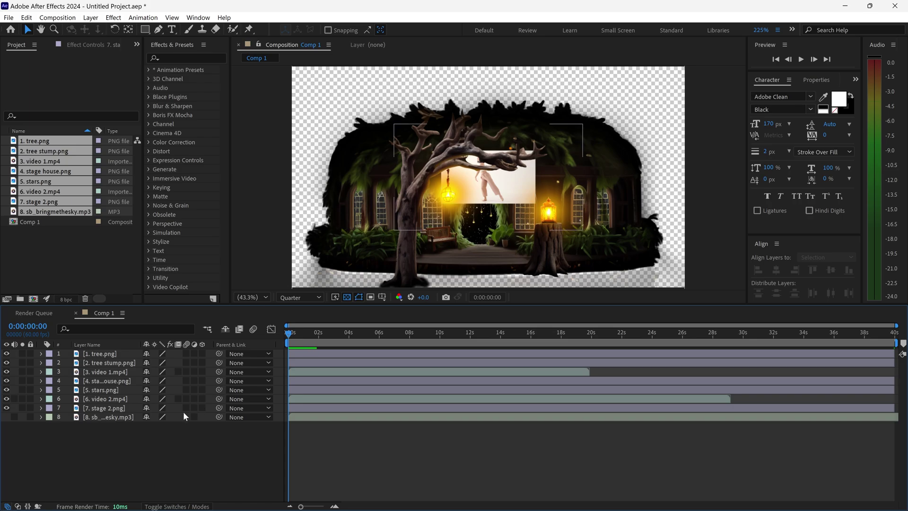
Create a black solid the size of the composition and place it directly below the stage 2 layer as the background.
right_click(166, 434)
mouse_move(220, 317)
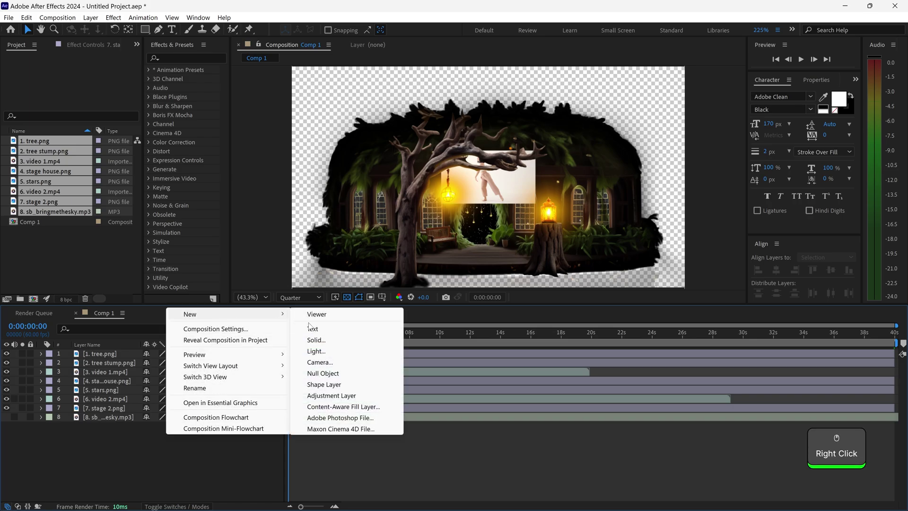
click(316, 340)
click(497, 373)
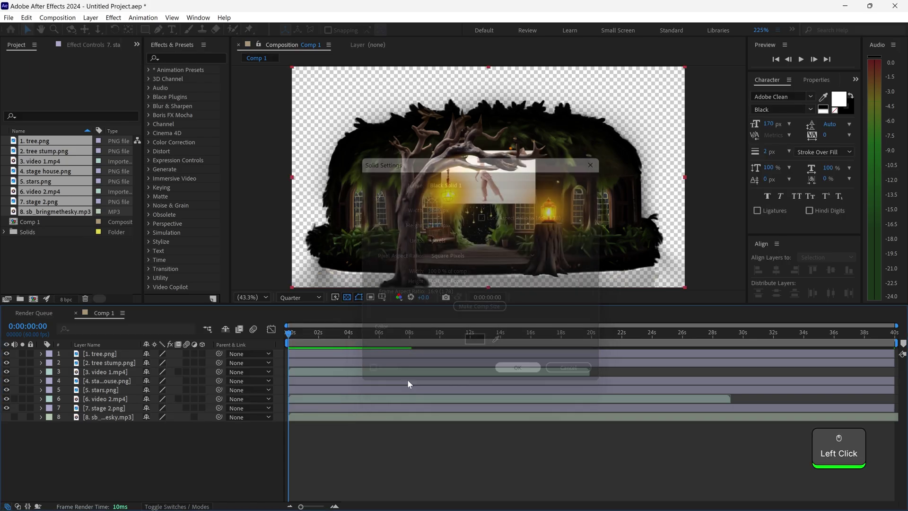
drag(104, 354, 113, 418)
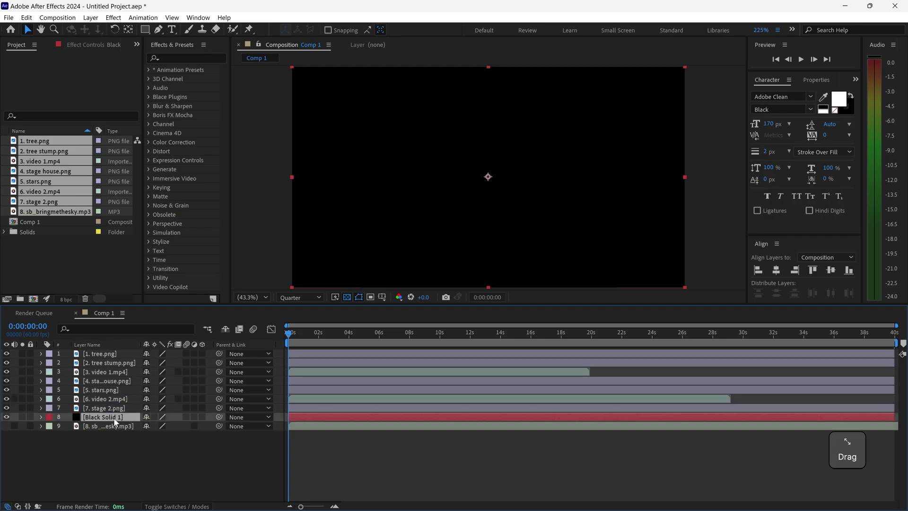
click(142, 410)
Move the video 1 layer down in the composition so the dancer stands on the stage floor.
click(116, 371)
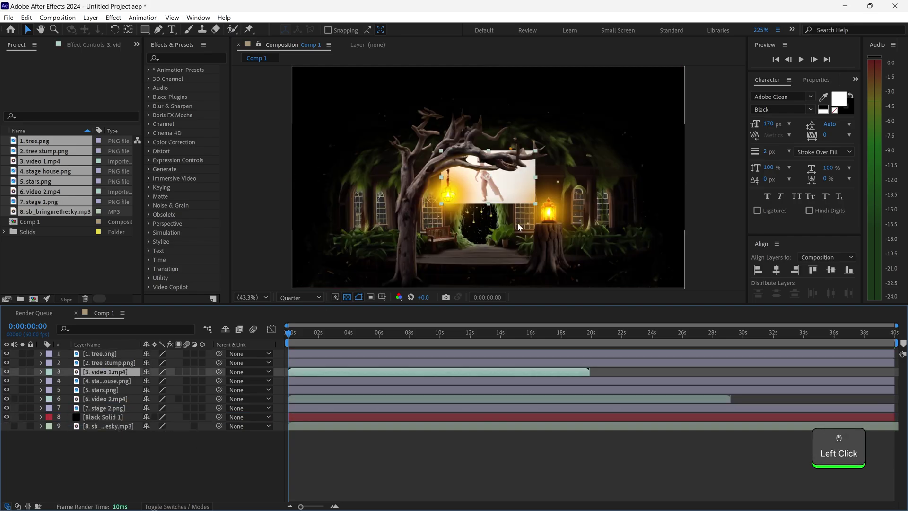
drag(492, 196, 483, 250)
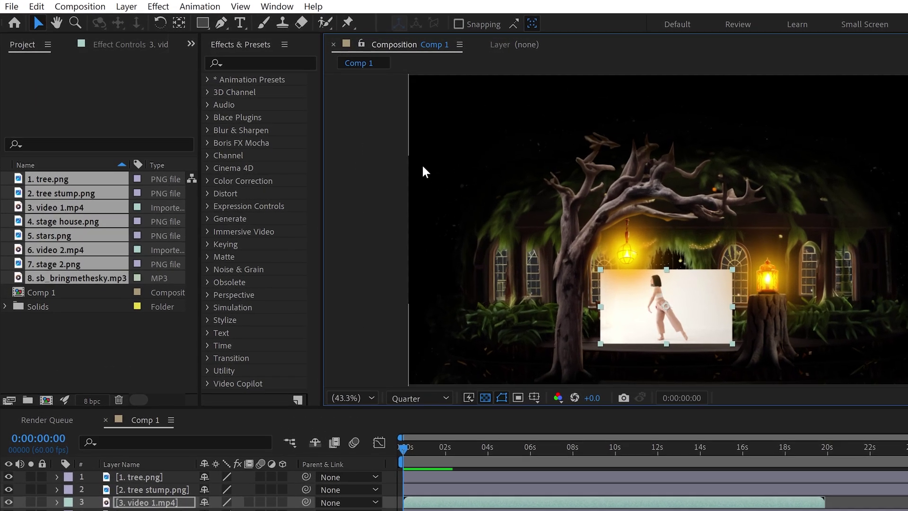
Find the Mask Prompter effect, draw a rectangular mask around the dancer on the video 1 layer, and apply the effect to that layer.
click(268, 63)
text(m)
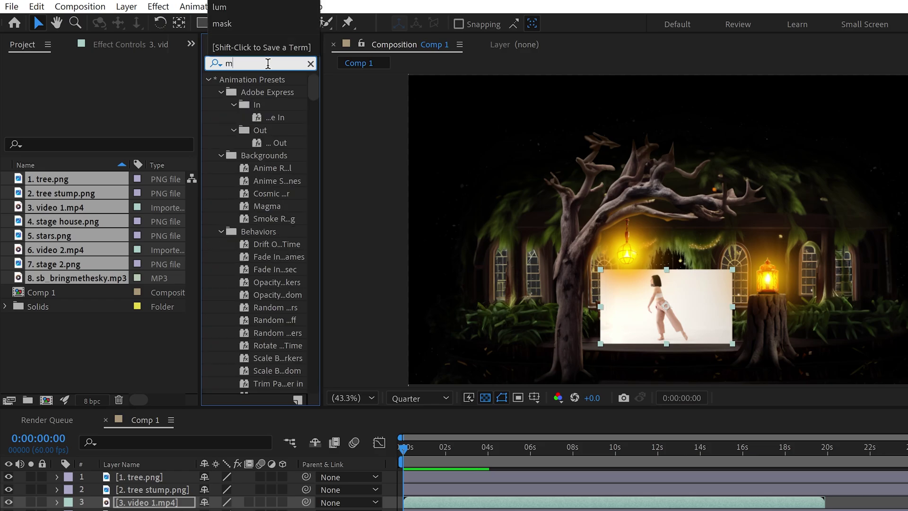
text(ask)
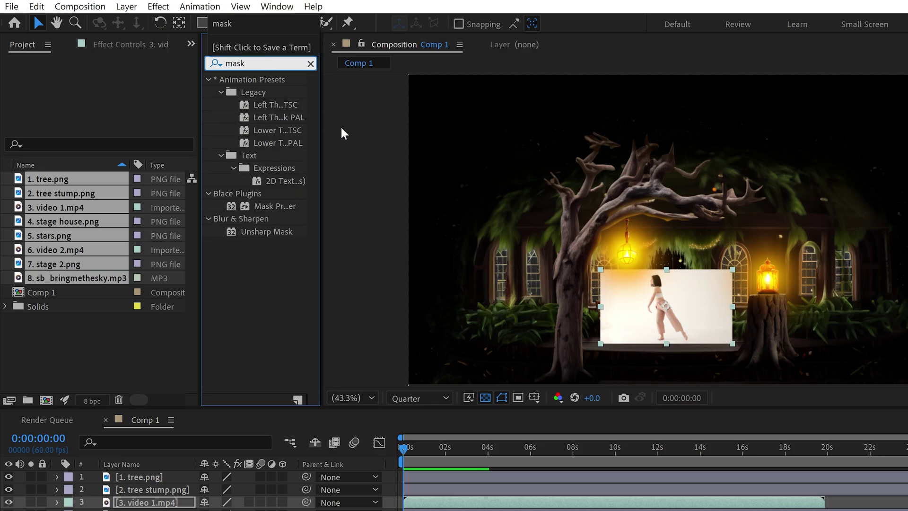
click(200, 25)
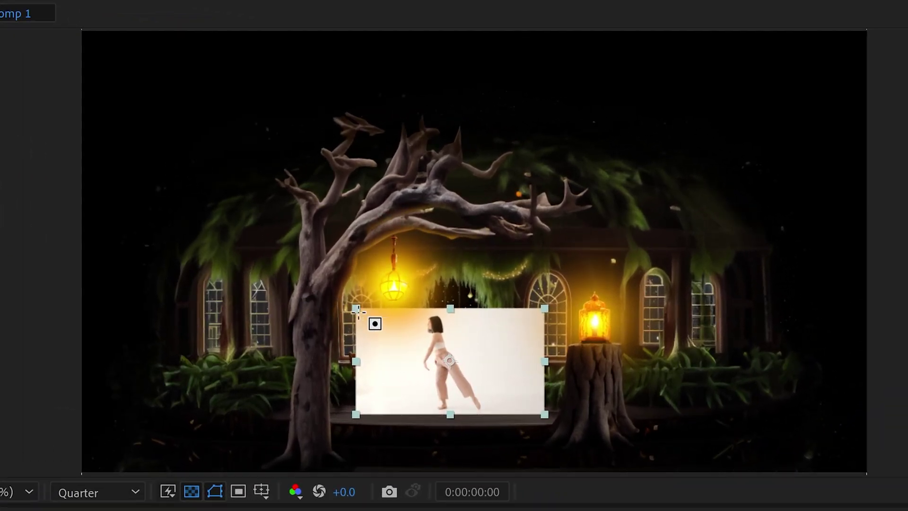
drag(388, 313, 513, 412)
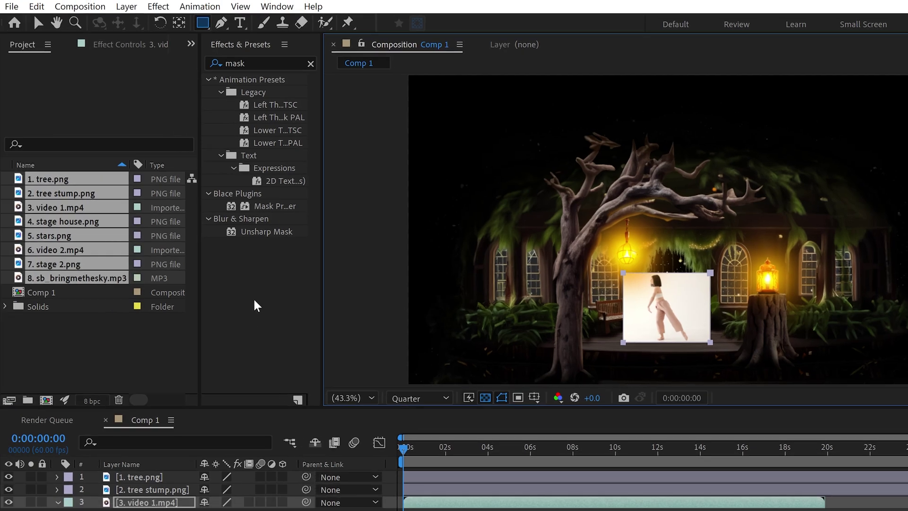
double_click(273, 206)
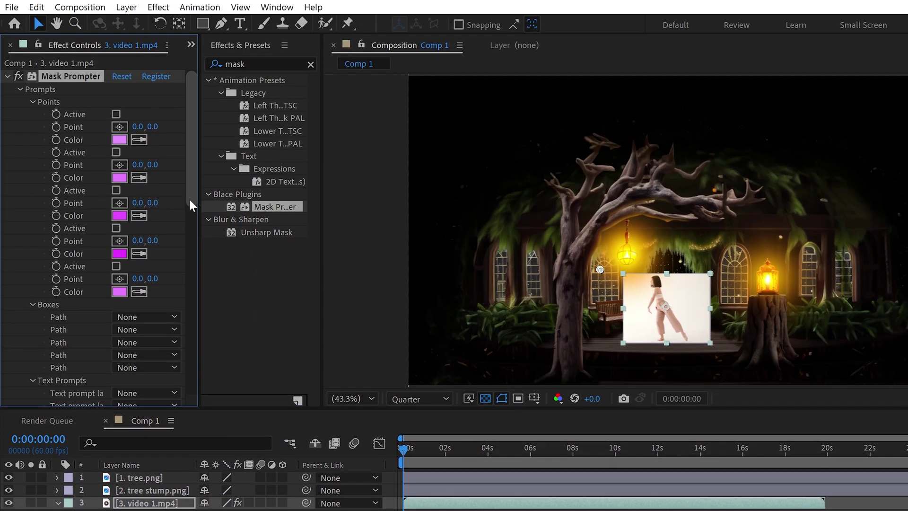
In Mask Prompter, set the first box path to Mask 1 and the output mode to On Transparent to cut out the dancer.
drag(188, 83, 192, 116)
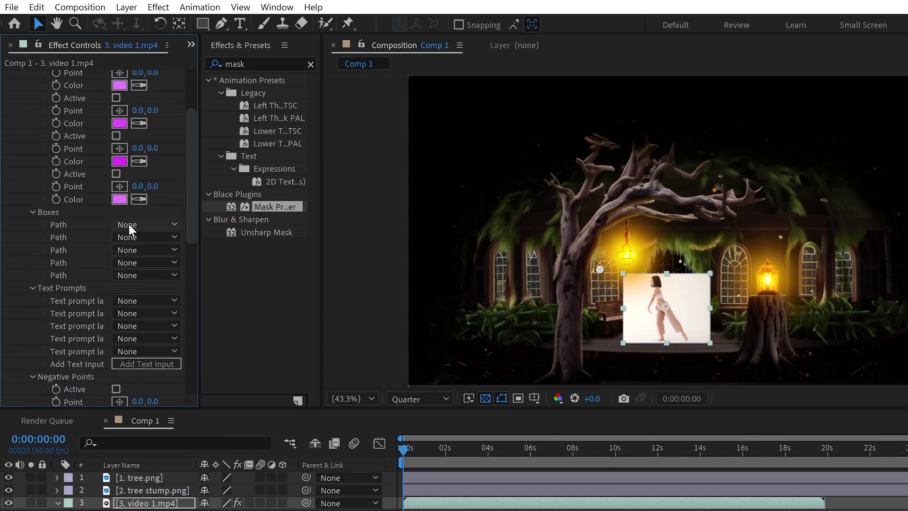
click(128, 110)
click(161, 263)
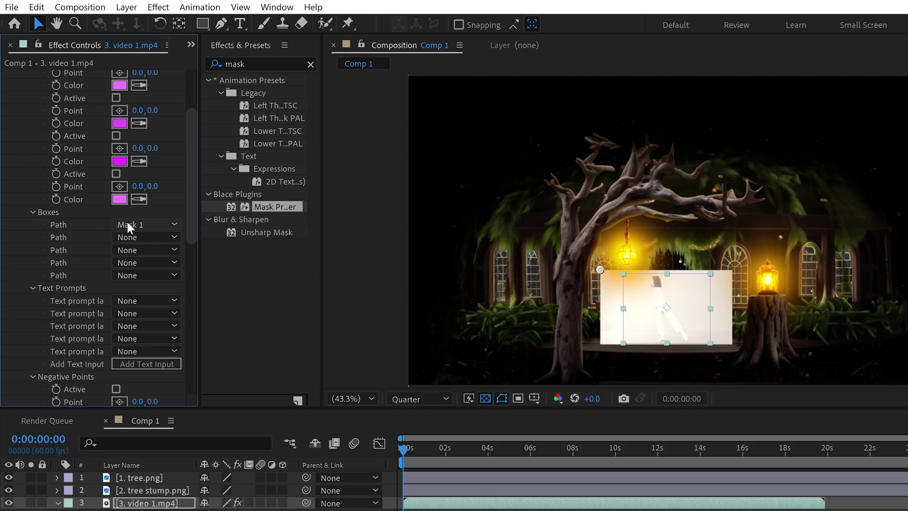
drag(192, 222, 196, 368)
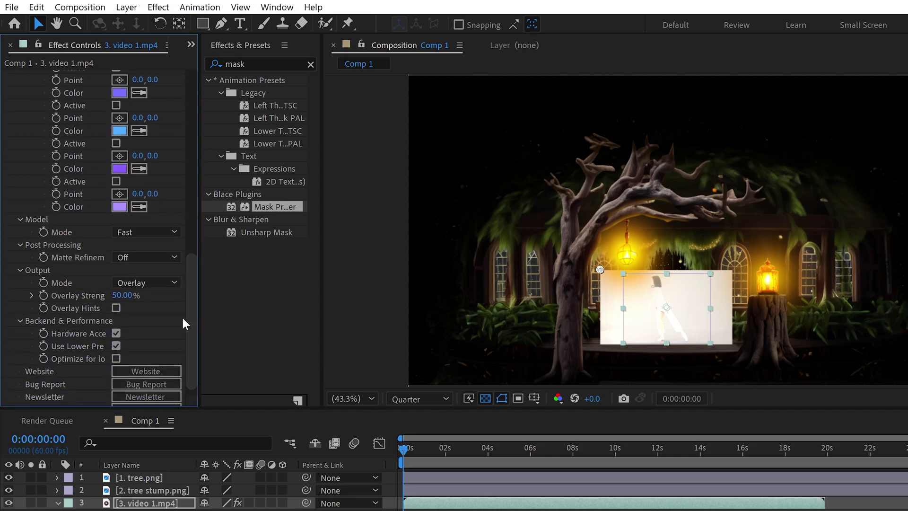
click(159, 282)
click(156, 329)
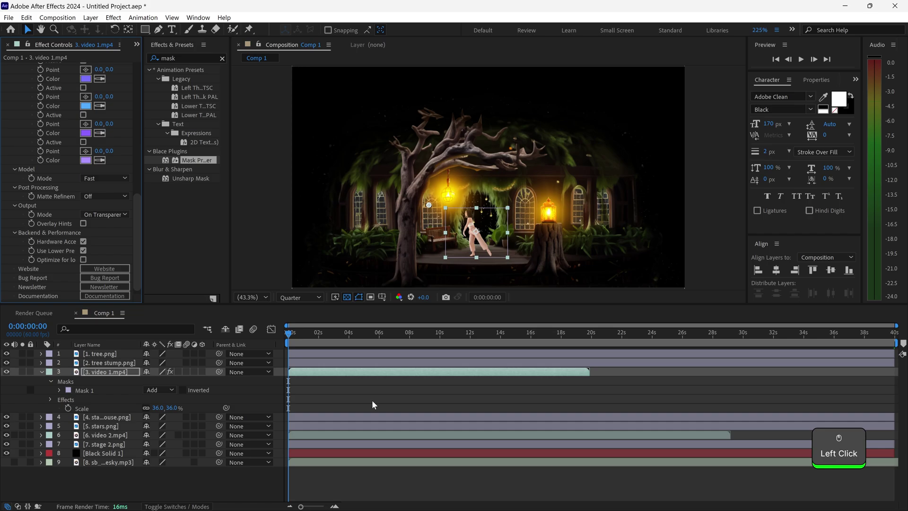
click(372, 405)
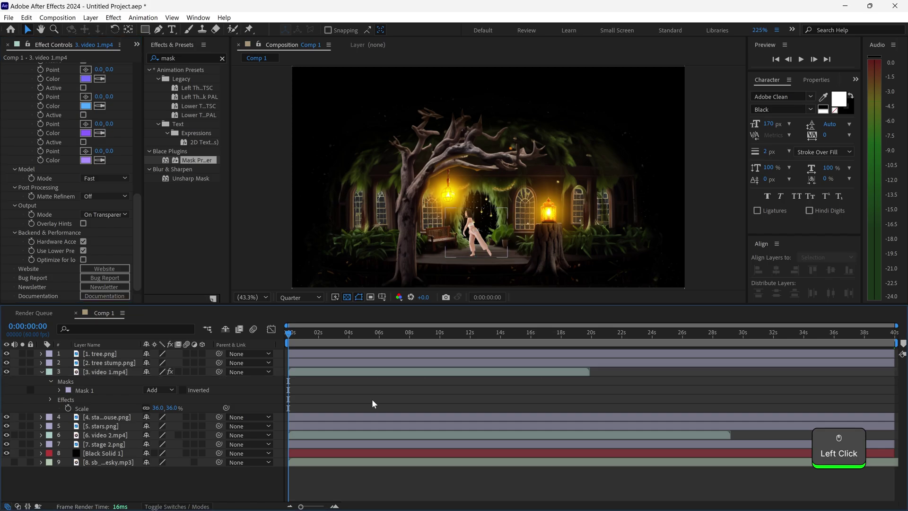
click(41, 372)
Turn on 3D for the seven layers from 1. tree.png to 7. stage 2.png.
click(125, 356)
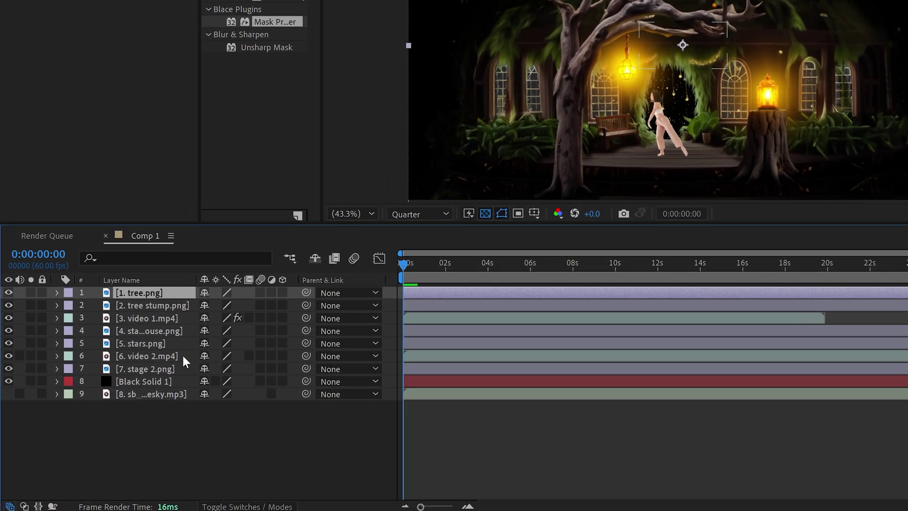
shift+click(160, 375)
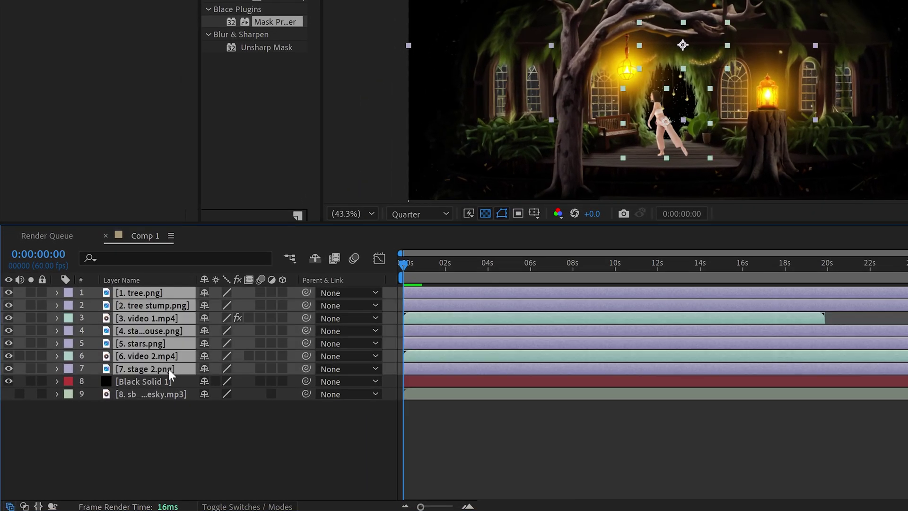
click(282, 293)
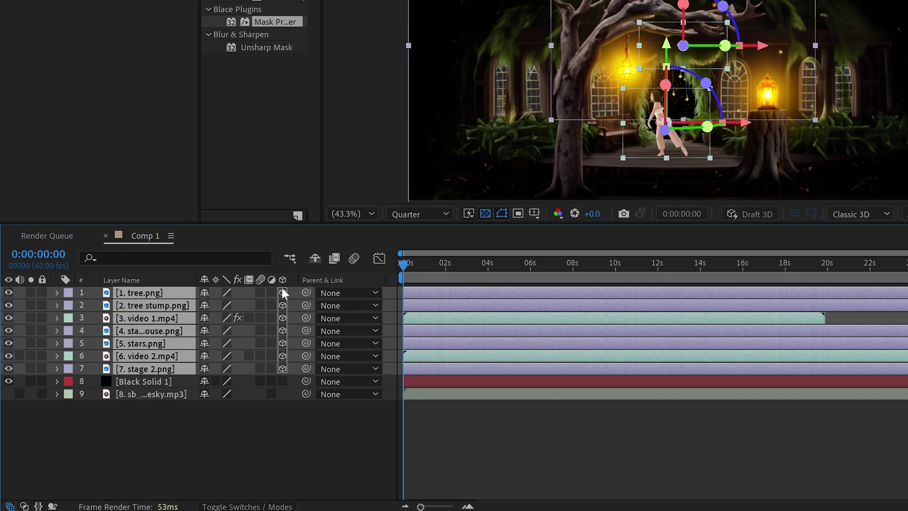
click(283, 506)
click(284, 506)
Add a one-node camera named Camera with the 28mm preset to the composition.
right_click(271, 422)
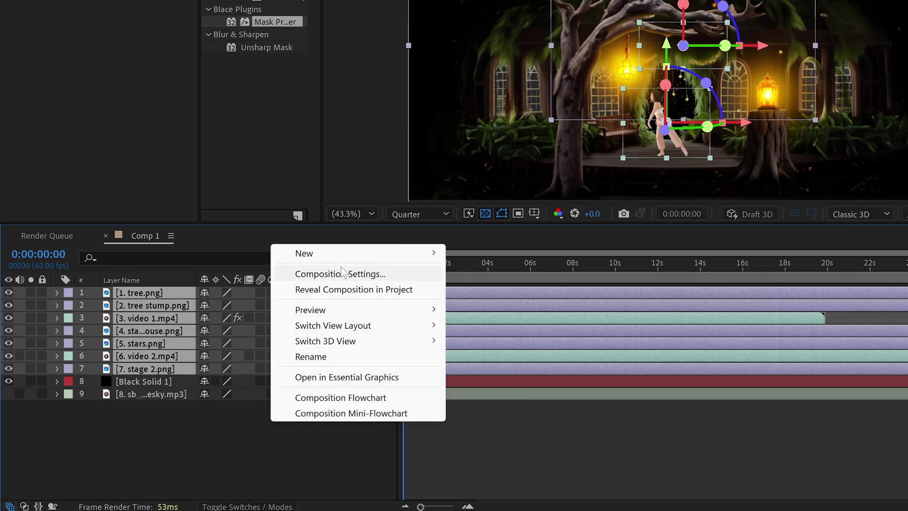
mouse_move(347, 253)
click(477, 320)
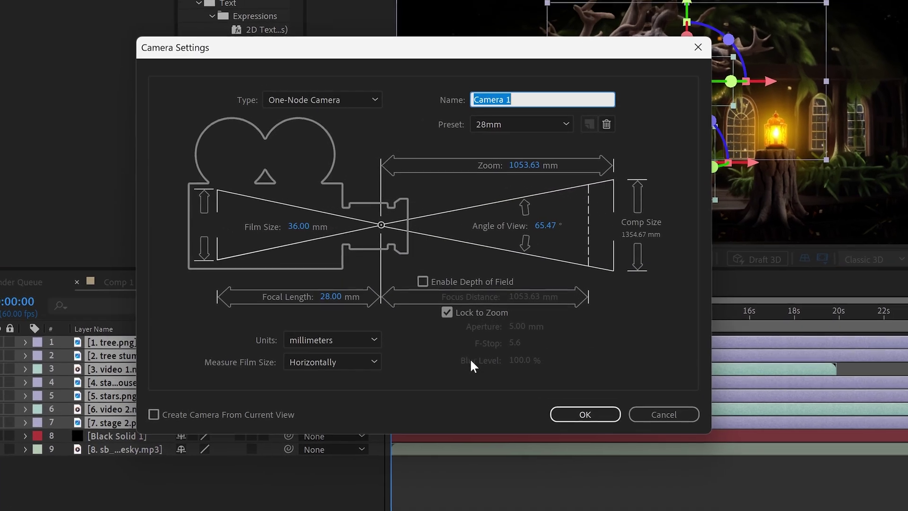
click(528, 112)
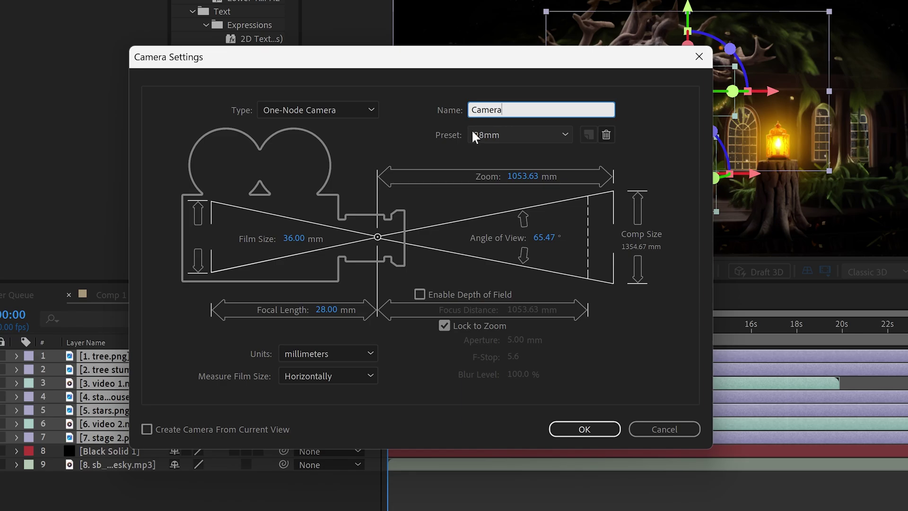
click(354, 113)
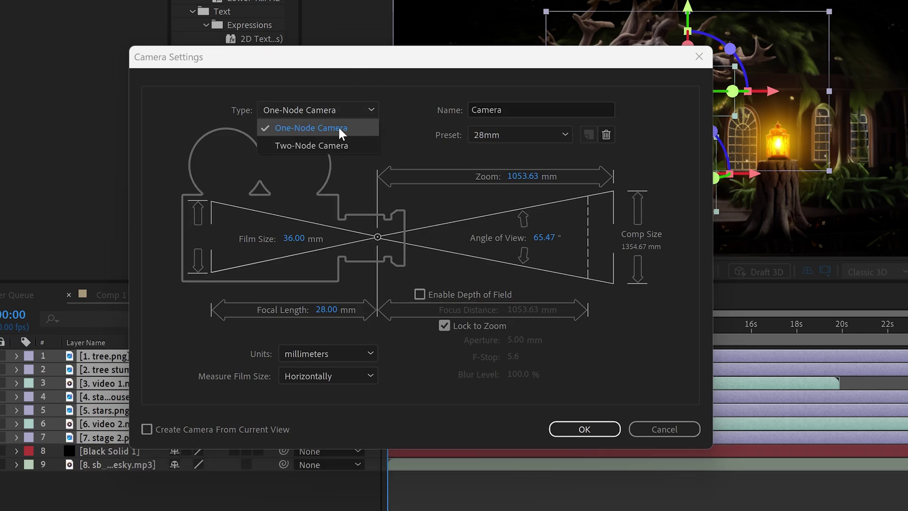
click(306, 128)
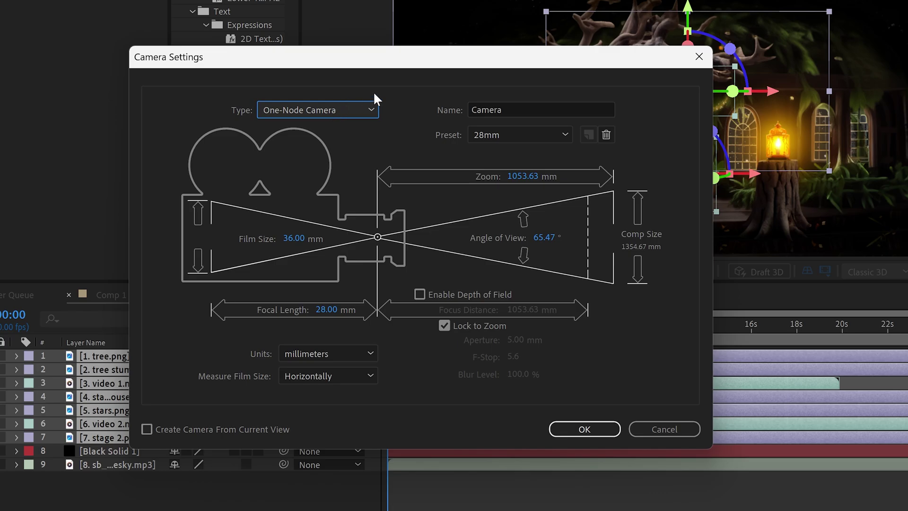
click(497, 135)
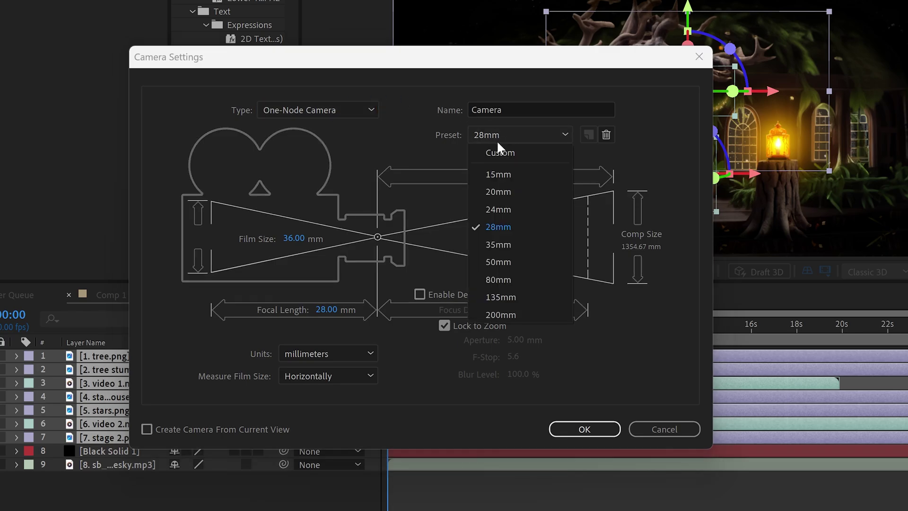
click(501, 227)
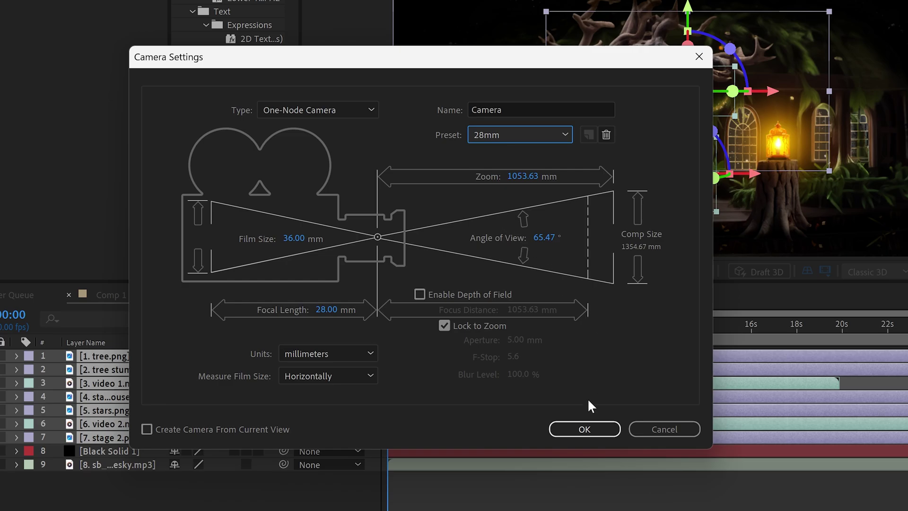
click(586, 428)
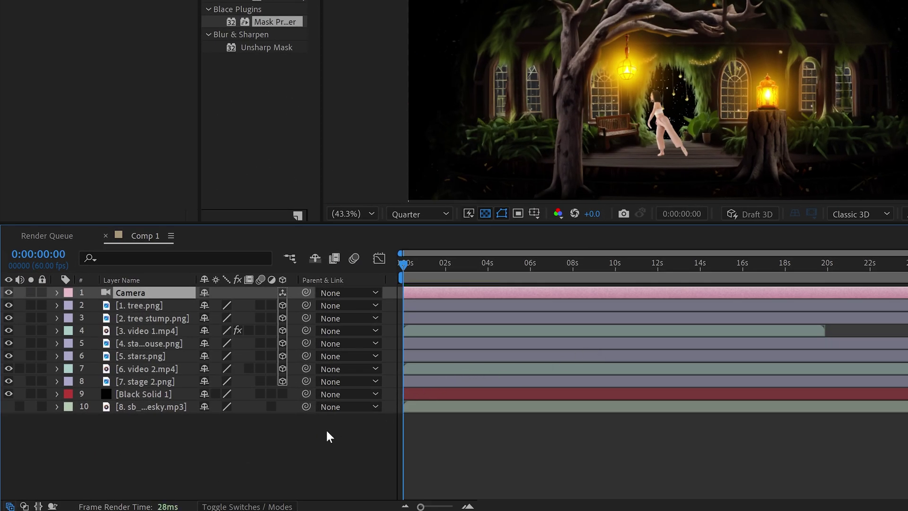
Create a new null object and turn on 3D for it.
right_click(305, 439)
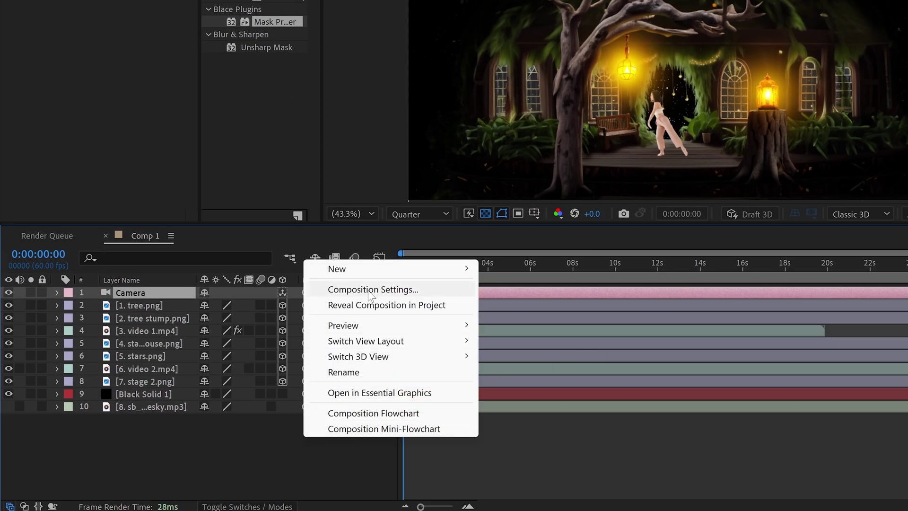
mouse_move(455, 270)
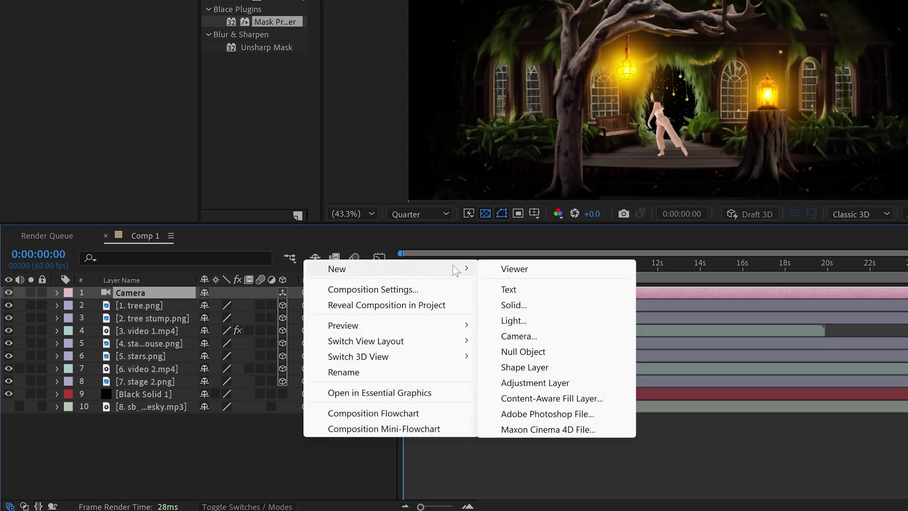
click(523, 351)
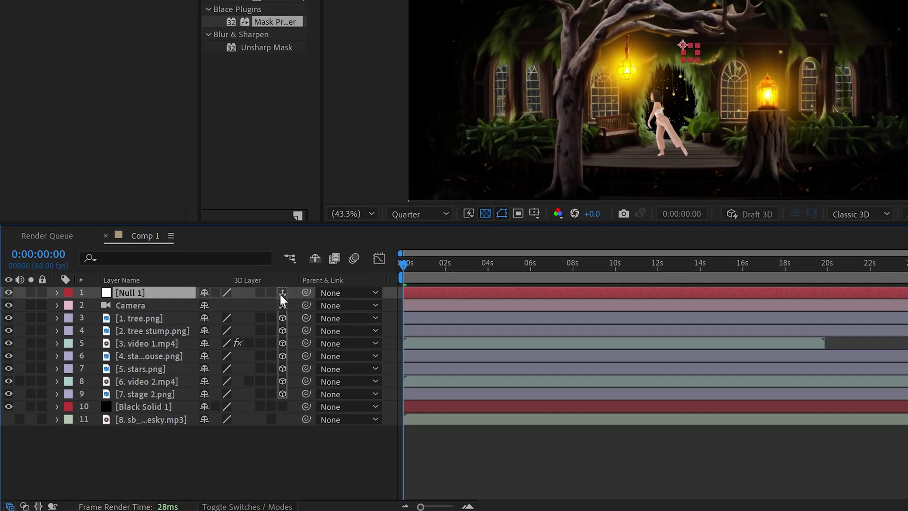
click(282, 292)
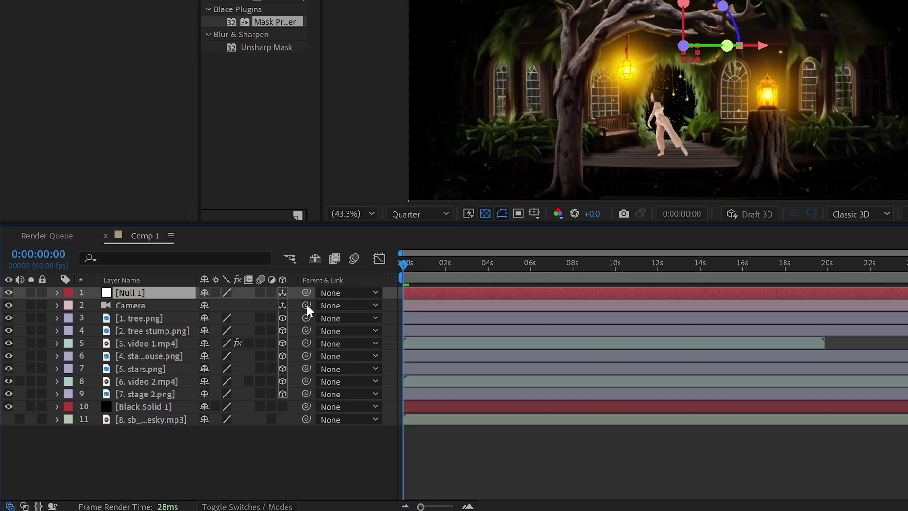
Parent the Camera layer to the null object and rename the null as fly down.
drag(307, 304, 157, 295)
right_click(152, 293)
click(194, 253)
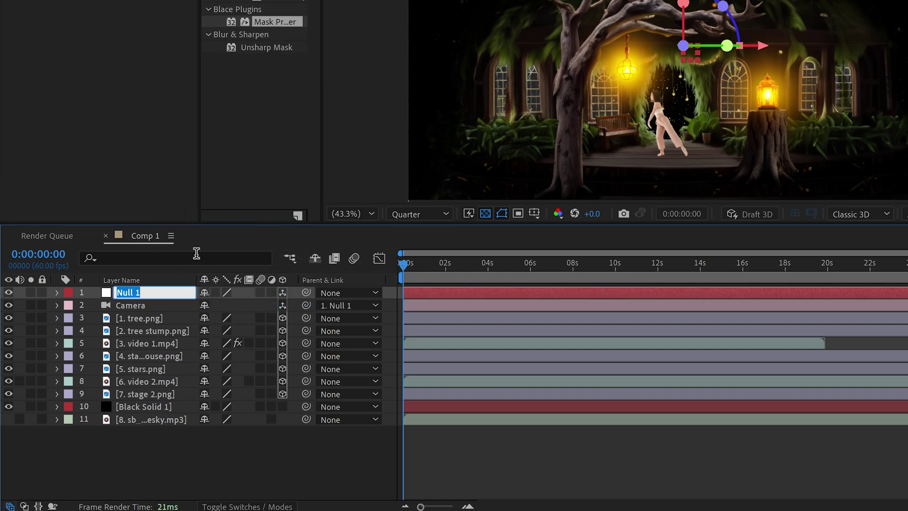
text(fly down)
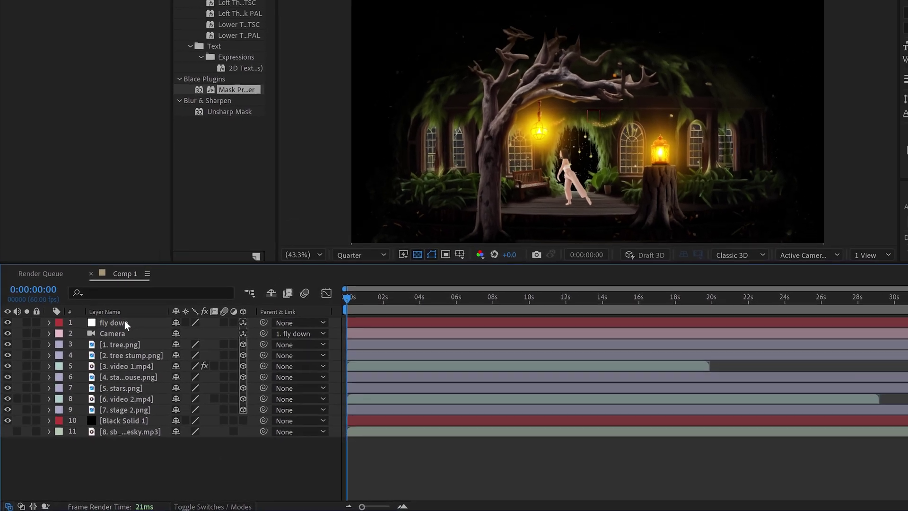
Add a Position keyframe to the fly down layer at 0:00:06:25 and set its position to 1827, 1504, 1779 for a close-up of the dancer.
click(146, 296)
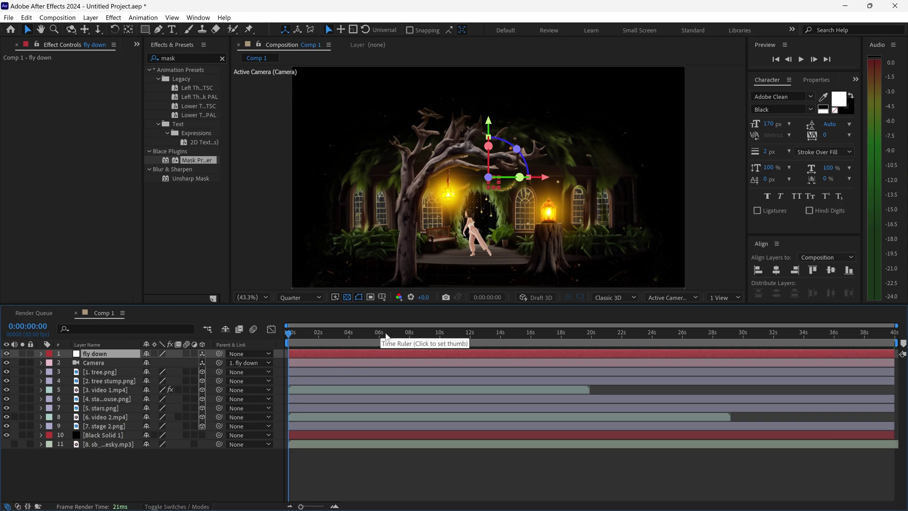
click(384, 336)
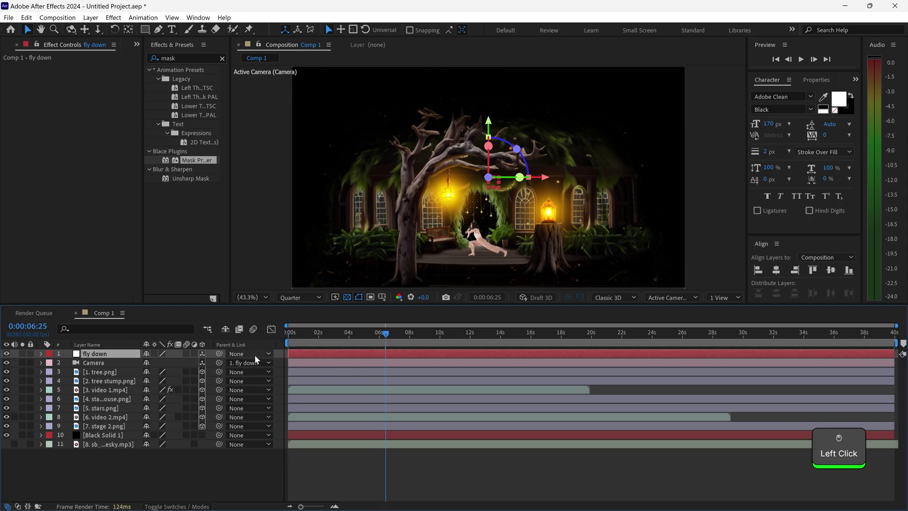
key(p)
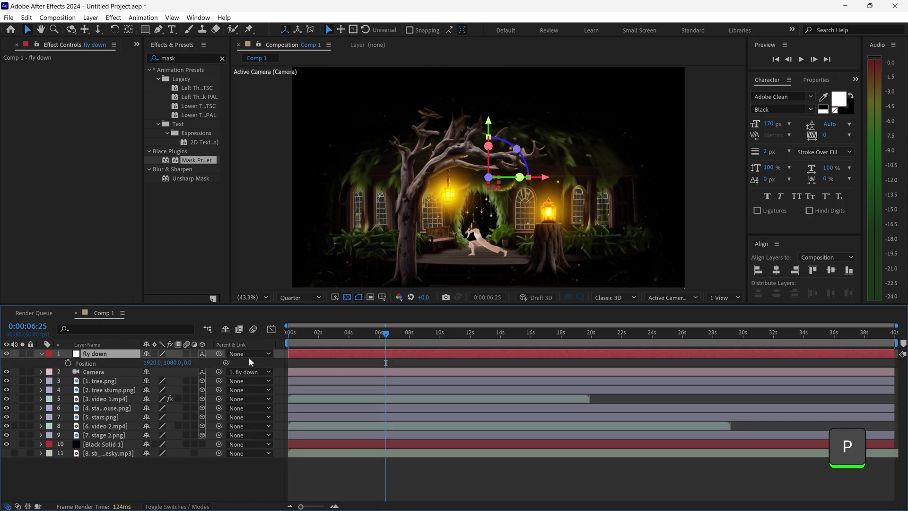
click(68, 362)
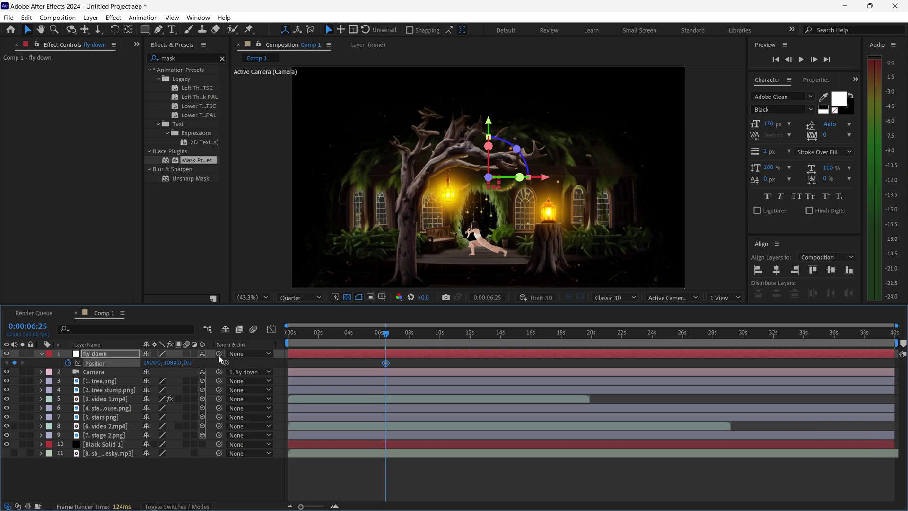
drag(191, 362, 415, 351)
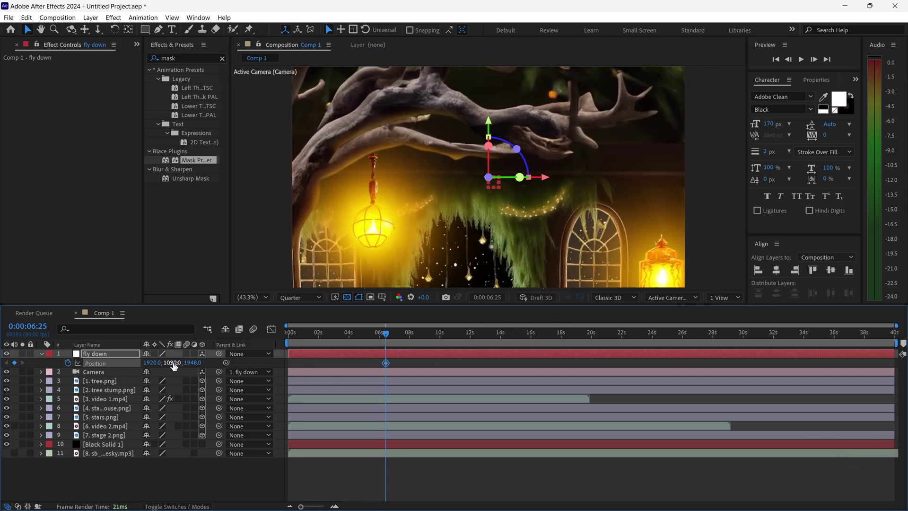
drag(173, 362, 152, 371)
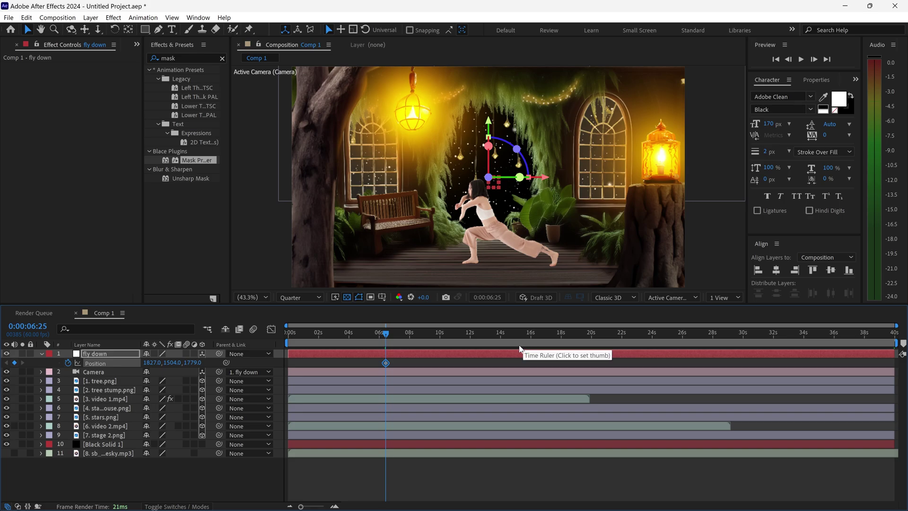
Show the title/action safe guides and switch the composition to the Top view with the transparency grid off.
click(382, 297)
click(409, 310)
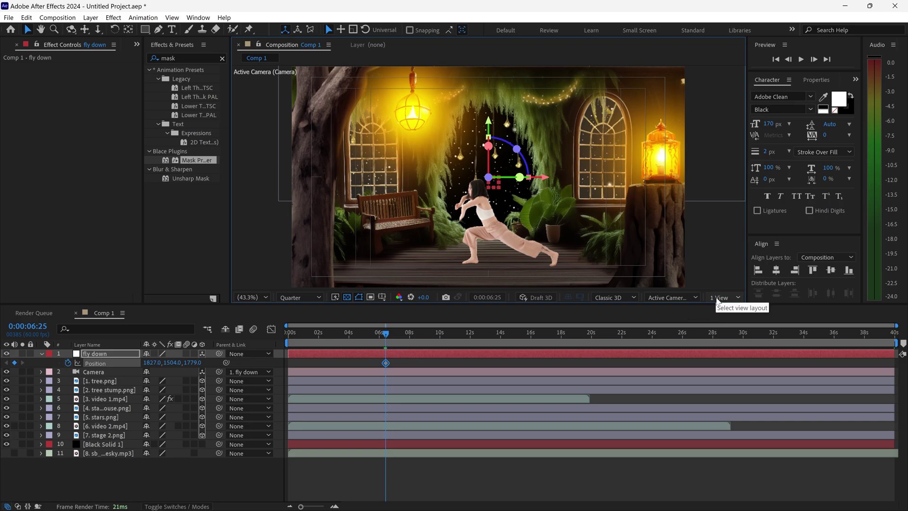
click(678, 302)
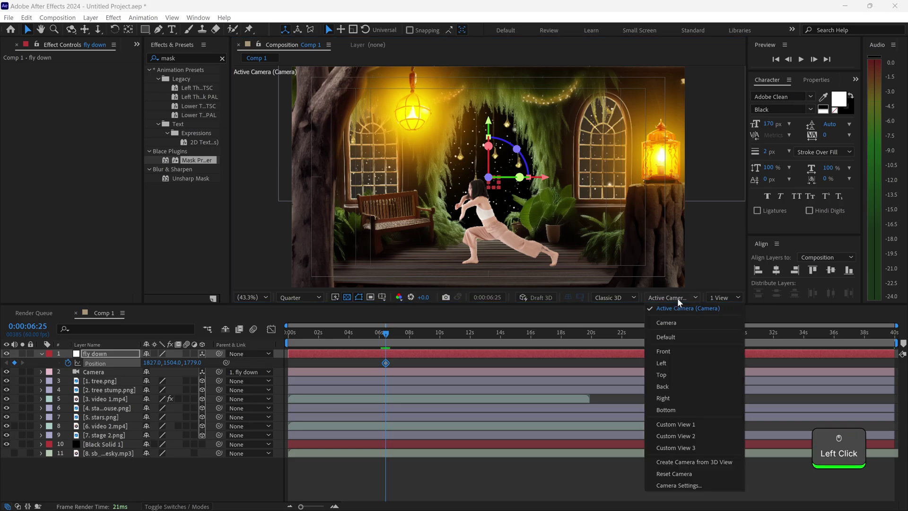
click(671, 376)
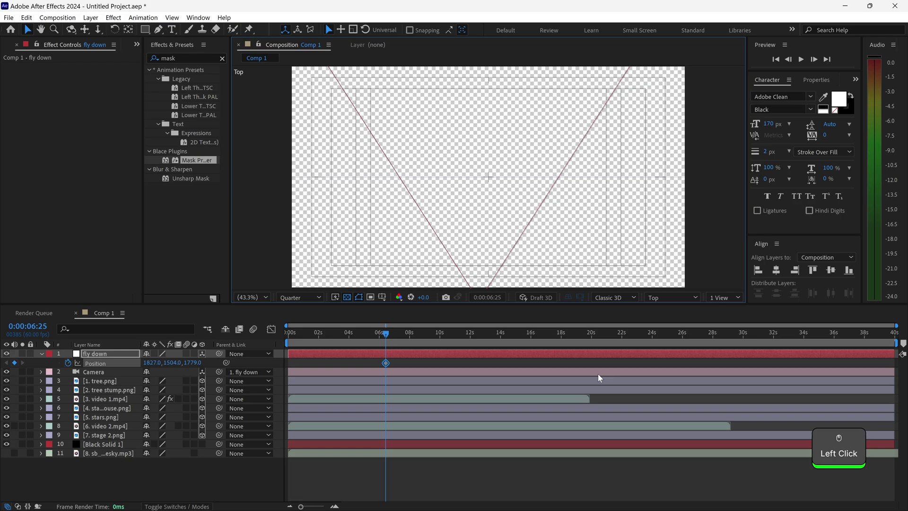
click(347, 297)
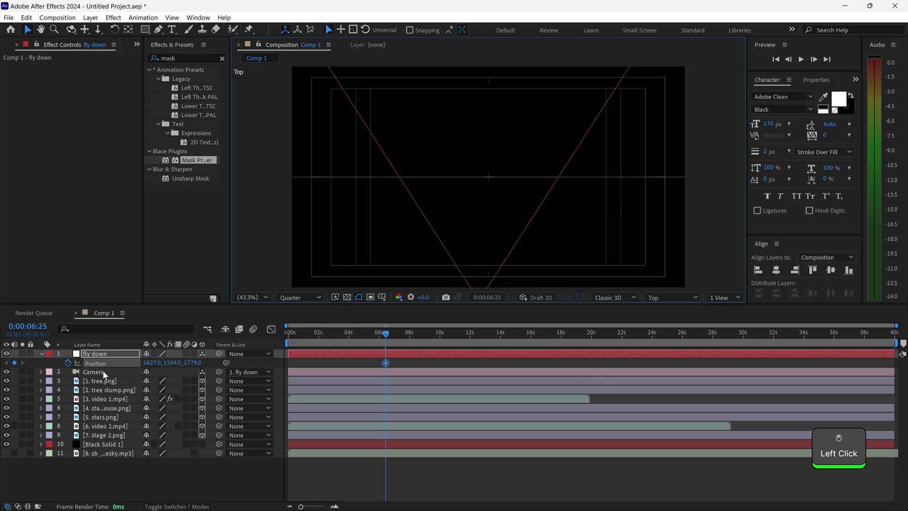
click(103, 371)
click(100, 380)
shift+click(95, 433)
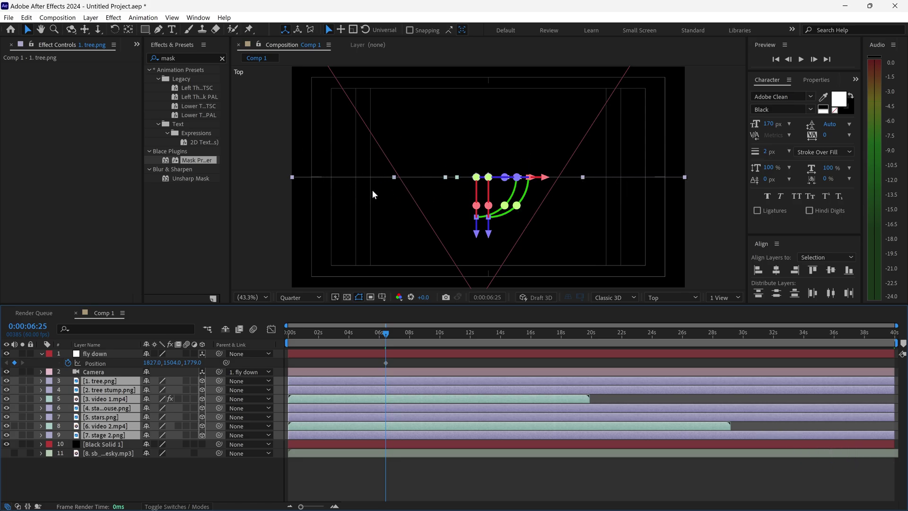
click(154, 475)
Move the 1. tree.png and 2. tree stump.png layers forward along Z towards the camera, with the tree closest to it.
click(111, 382)
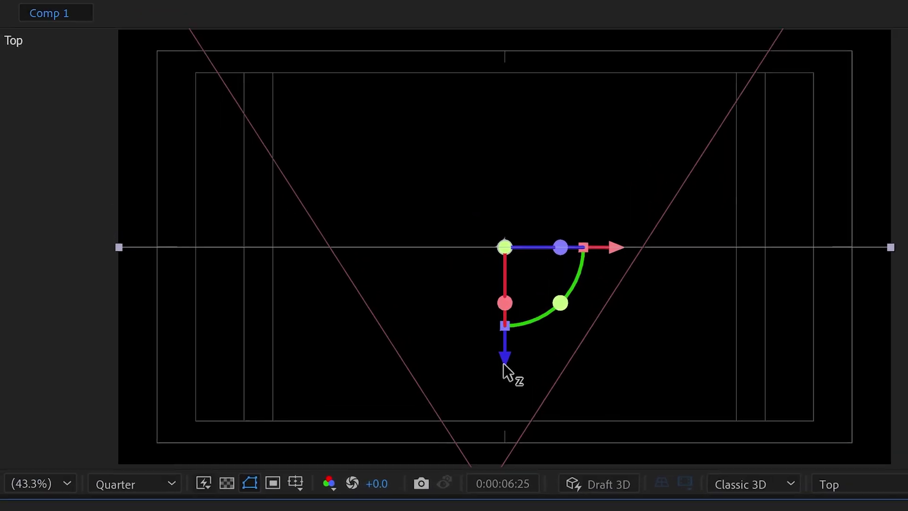
drag(503, 365, 506, 384)
click(148, 314)
click(144, 297)
Move the 5. stars.png layer slightly back along Z, behind the stage house layer.
click(141, 332)
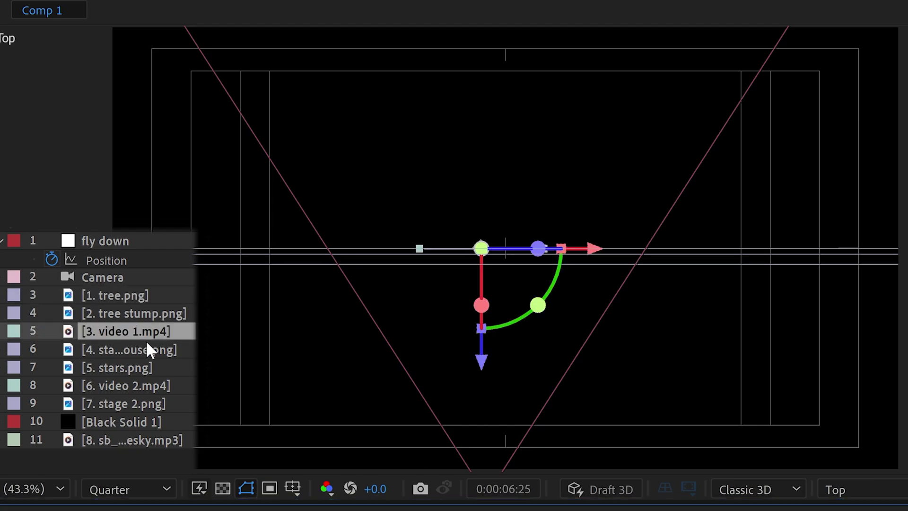
click(145, 342)
click(145, 366)
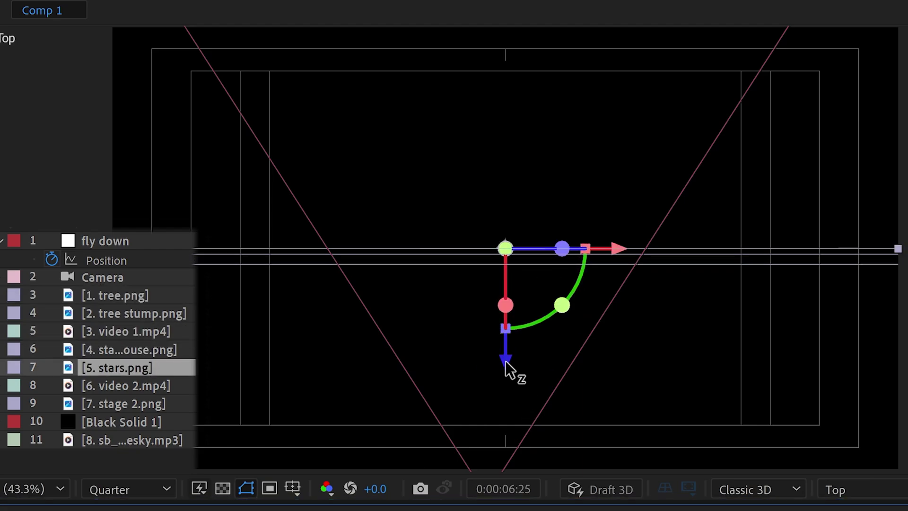
drag(505, 360, 509, 345)
Move the 6. video 2.mp4 and 7. stage 2.png layers far back along Z, keeping video 2 just in front of stage 2.
click(171, 386)
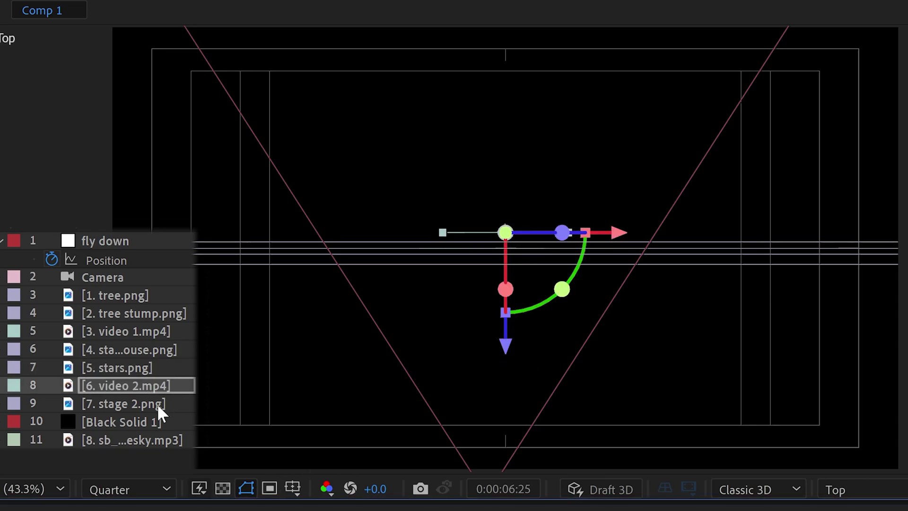
click(141, 405)
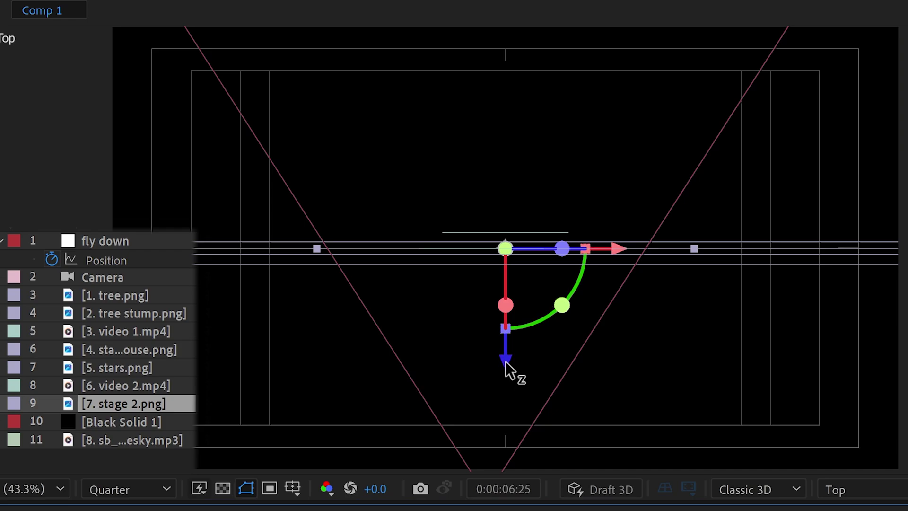
drag(505, 361, 510, 308)
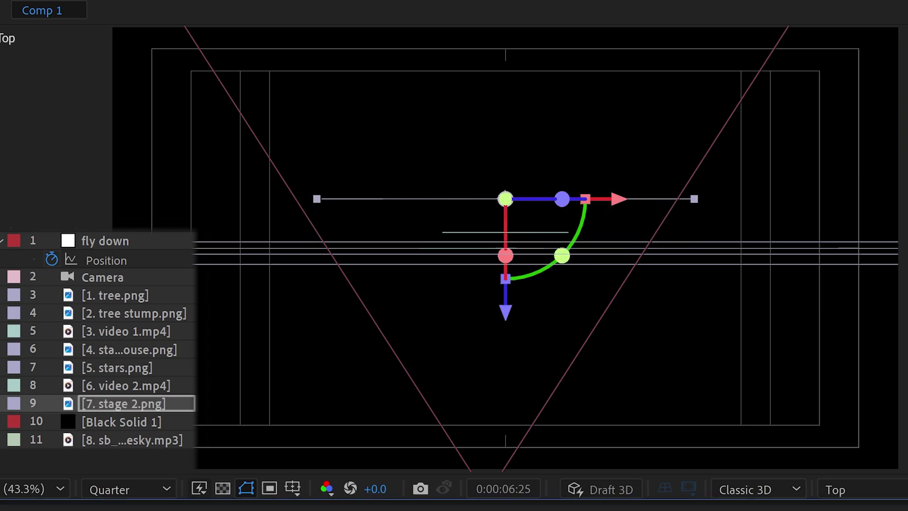
click(143, 386)
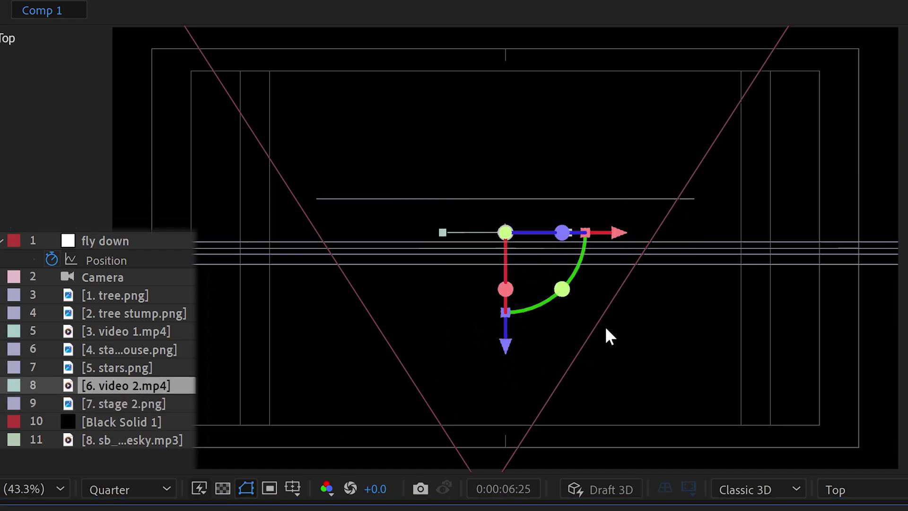
drag(506, 344, 511, 315)
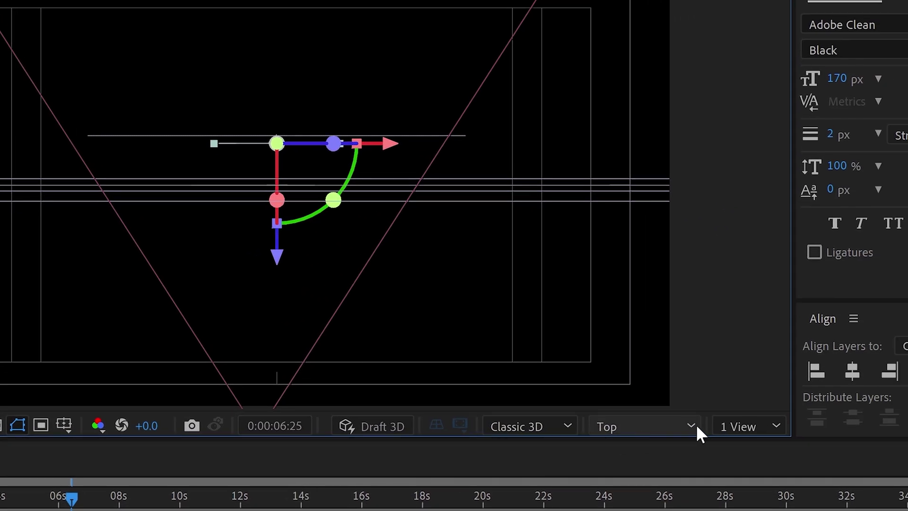
Switch the composition to Custom View 1 and turn on the transparency grid to inspect the layers' depth spacing.
click(899, 489)
click(664, 371)
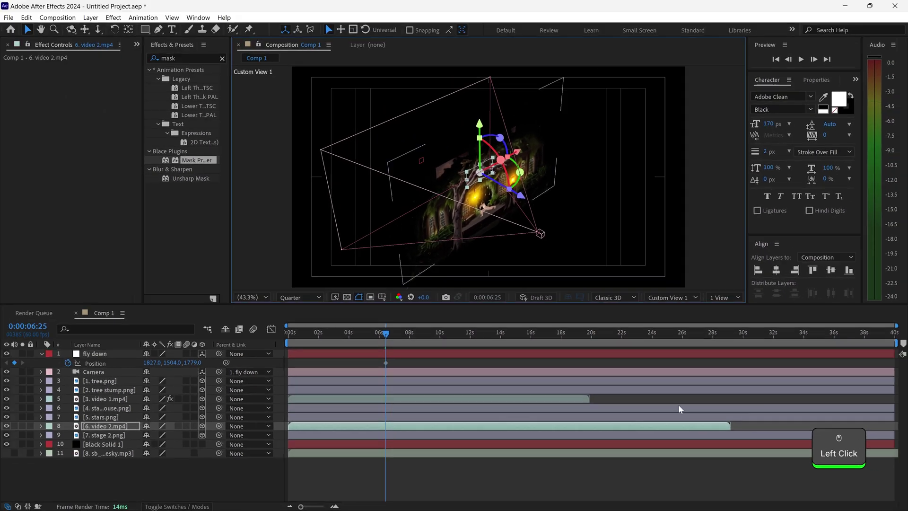
click(346, 297)
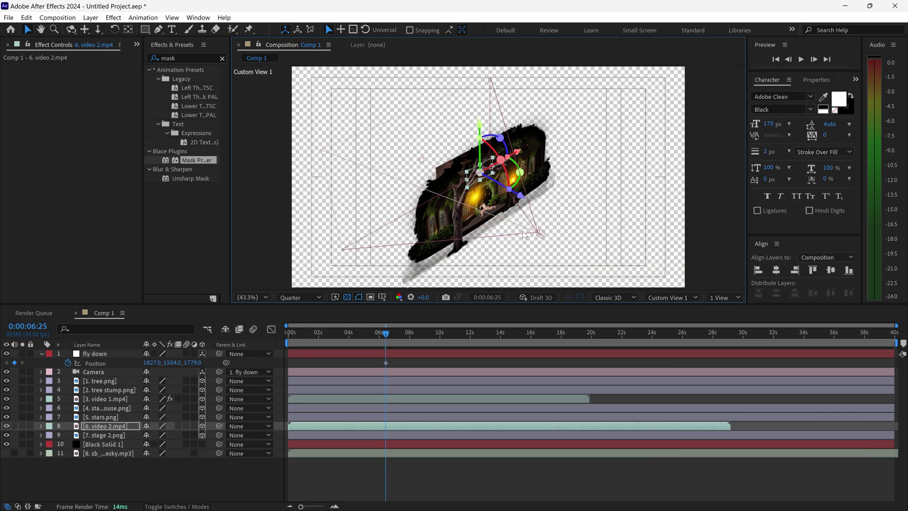
Reframe the layered scene in Custom View 1 and show it beside the Active Camera in a 2 Views layout.
key(3)
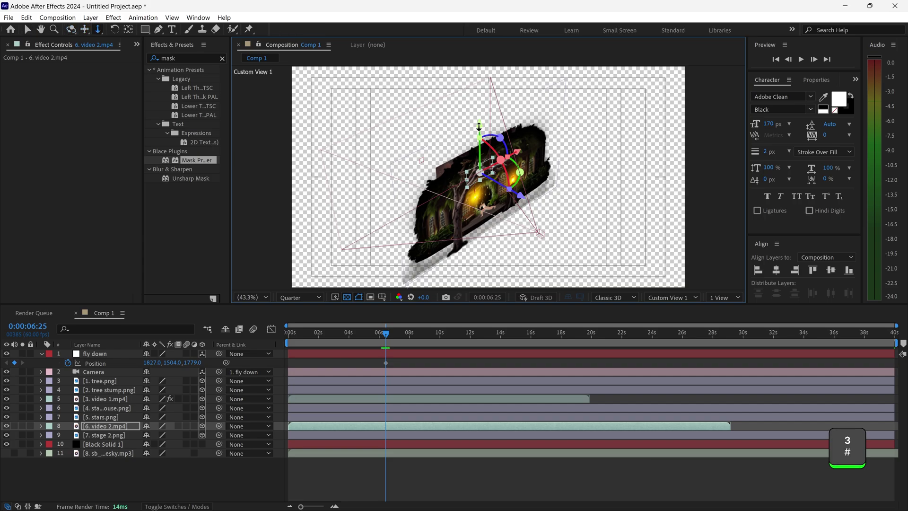
key(1)
drag(458, 159, 497, 155)
key(2)
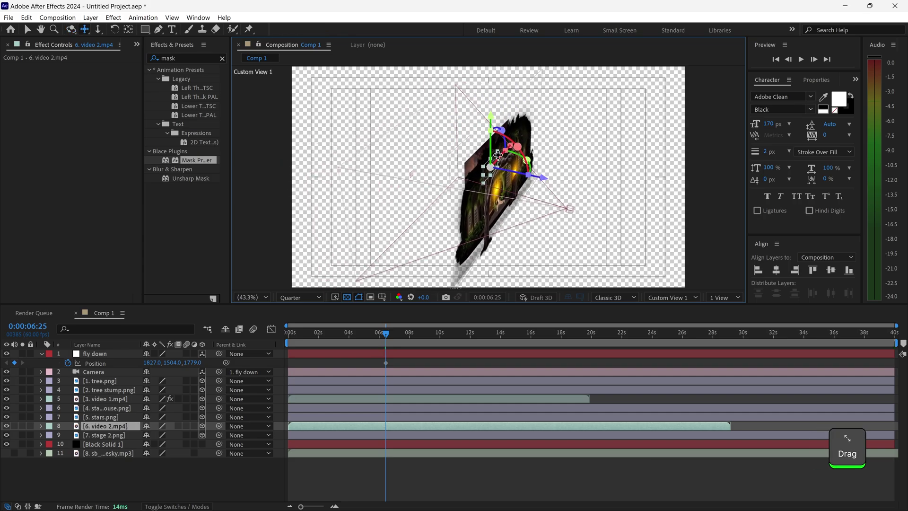
key(3)
drag(501, 196, 524, 164)
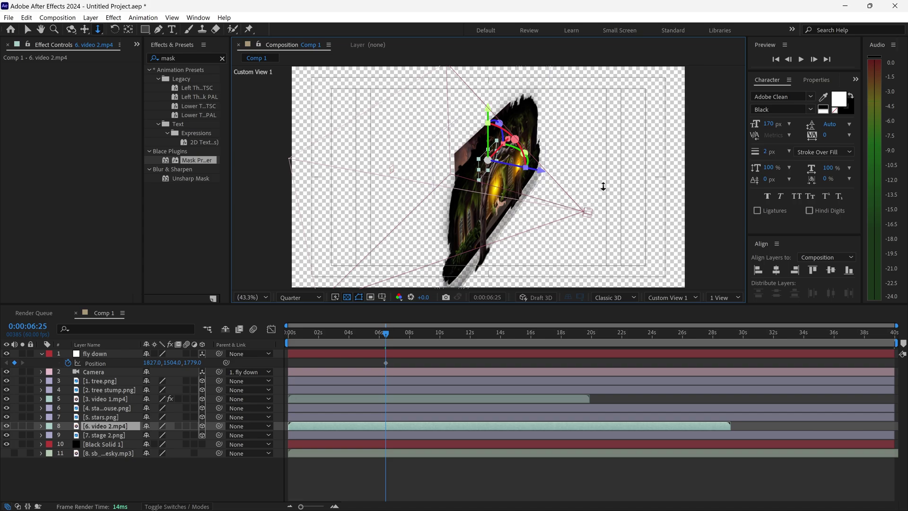
key(v)
click(718, 297)
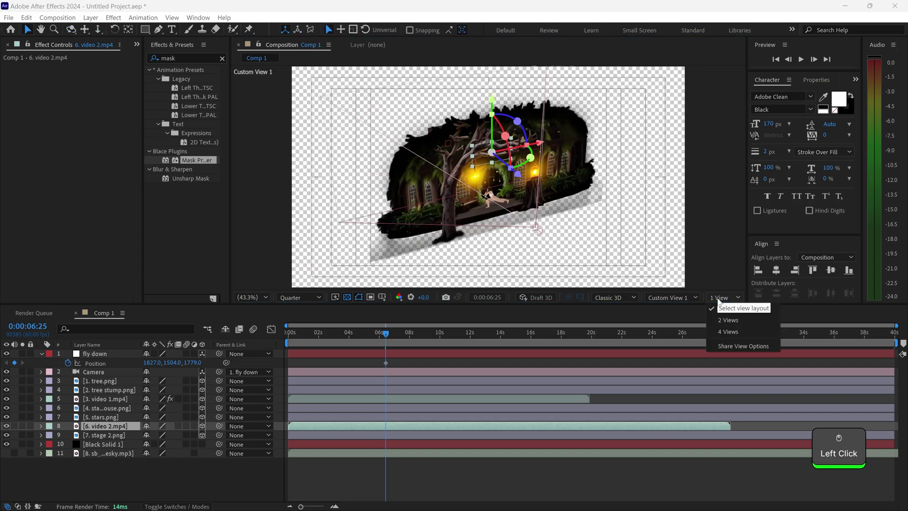
click(728, 320)
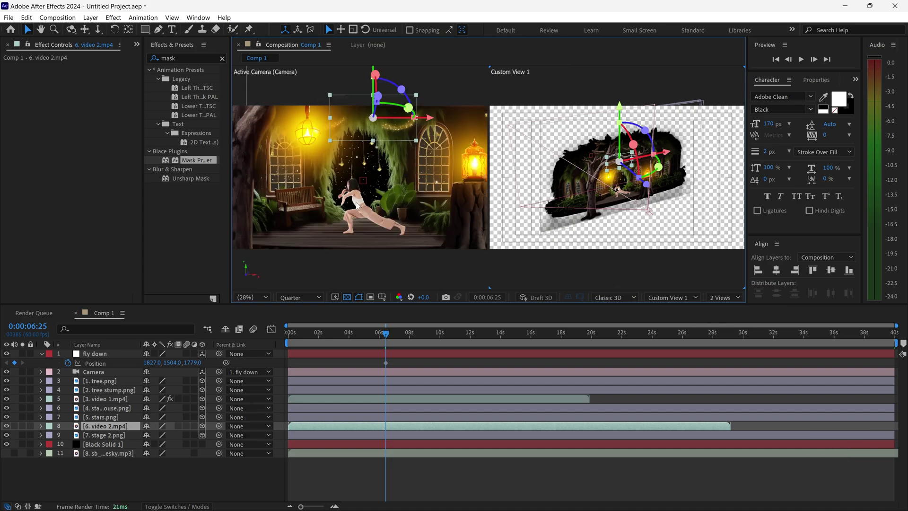
Expand the fly down null's transform properties and go to its Position keyframe at 0:00:06:25.
drag(325, 331, 285, 337)
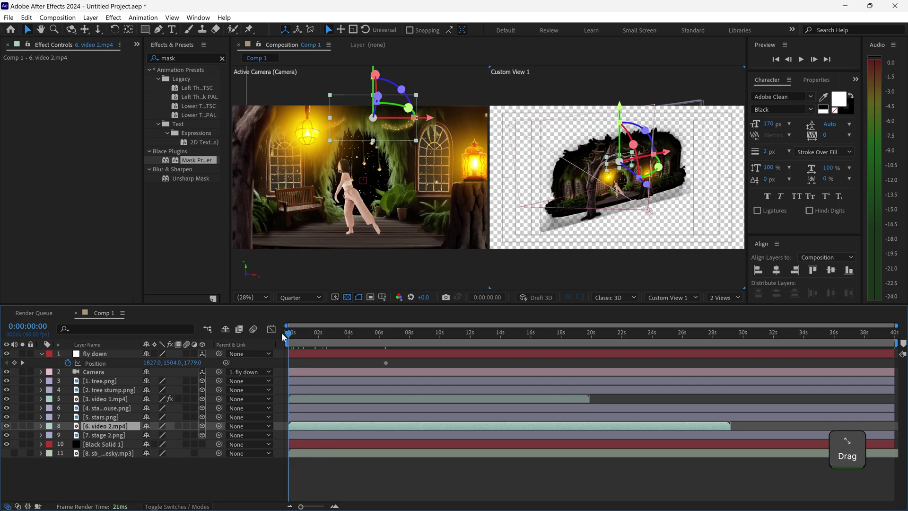
click(42, 354)
click(42, 353)
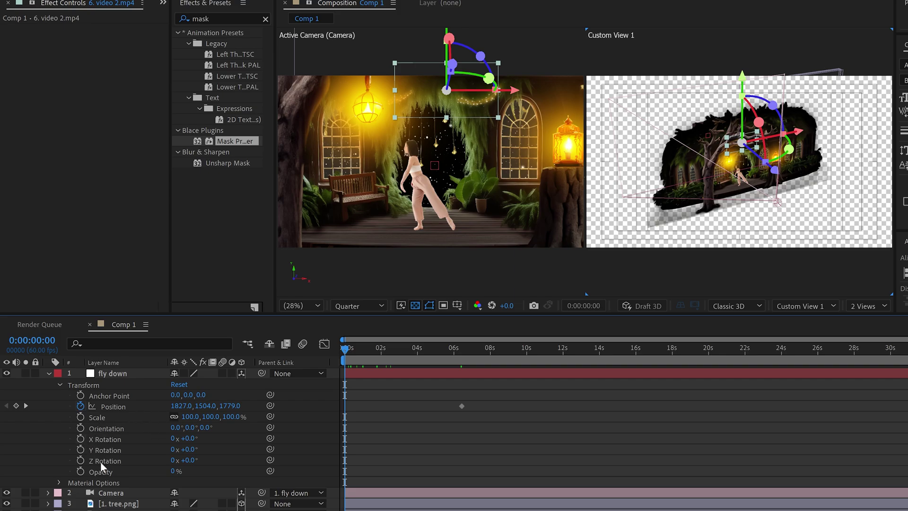
click(26, 405)
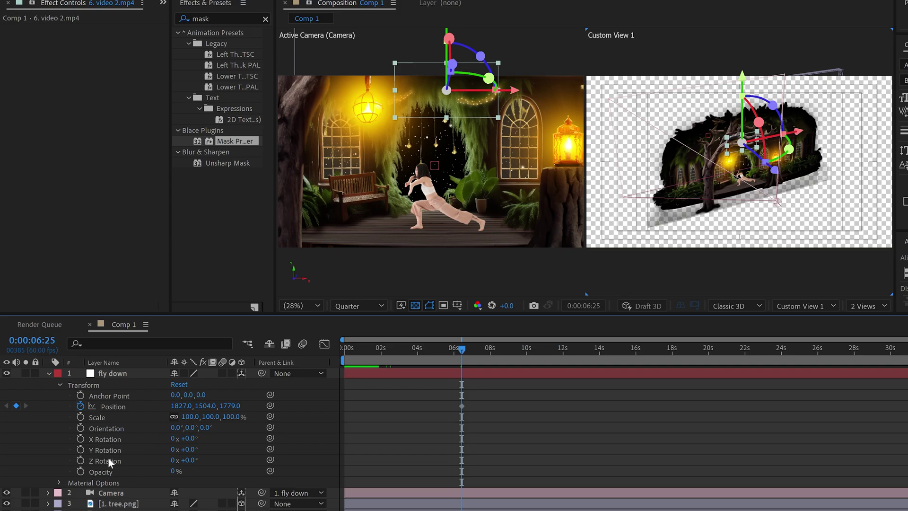
Try rotating the fly down null through its Orientation values, and undo the test changes.
click(106, 428)
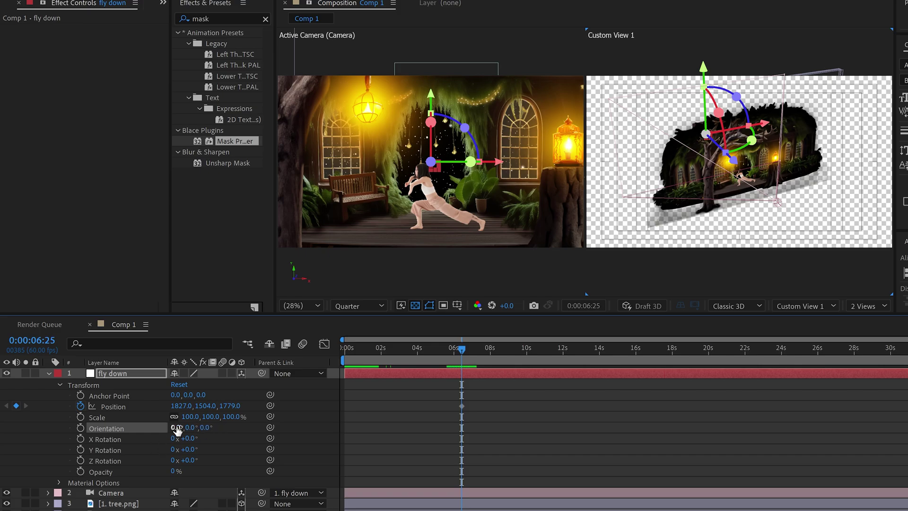
drag(176, 427, 196, 461)
key(ctrl+z)
key(ctrl+z)
Add an Orientation keyframe of 0, 0, 0 to the fly down null at 0:00:06:25.
click(153, 438)
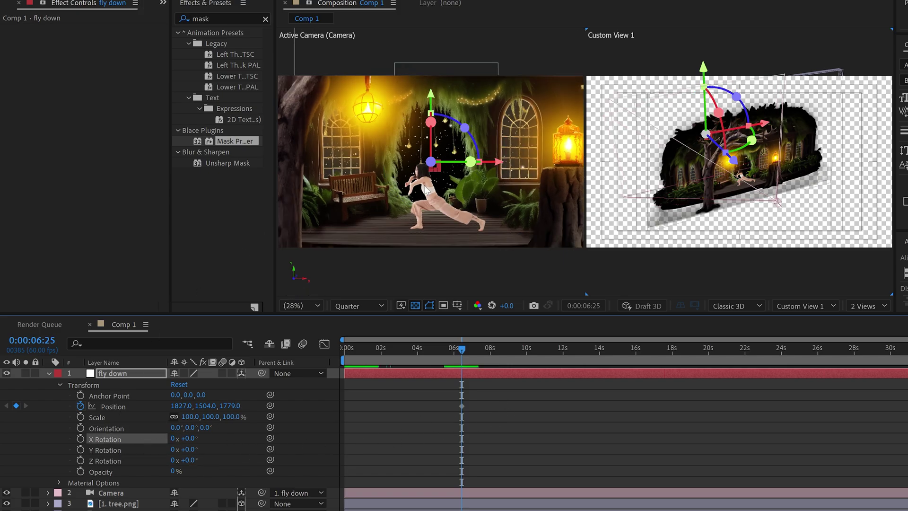
click(81, 427)
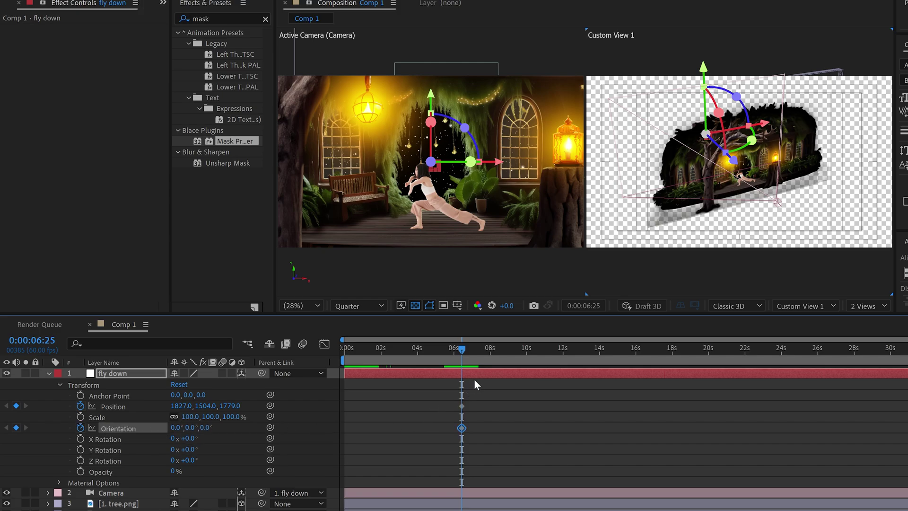
At 0:00:00:00, set the fly down null's Position to 1722, 182, 2248 for the raised camera start.
drag(464, 349, 323, 358)
drag(213, 406, 135, 405)
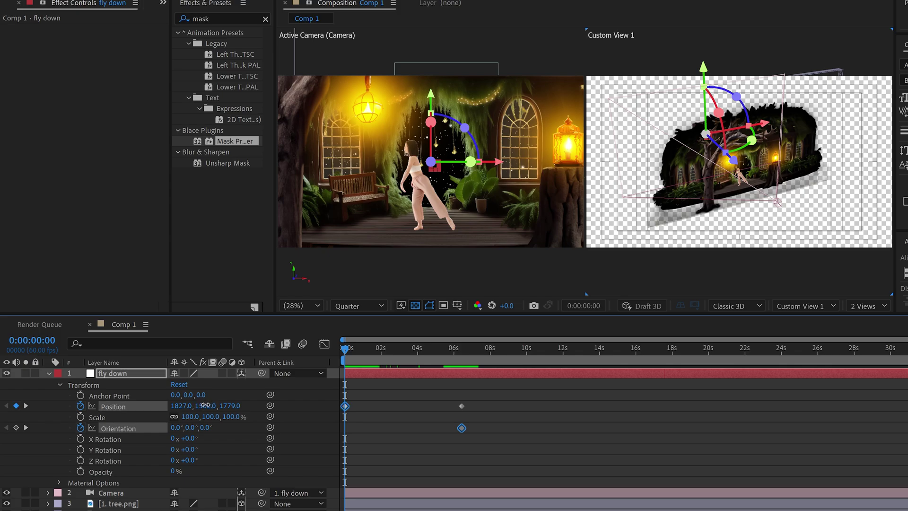
drag(80, 410, 55, 421)
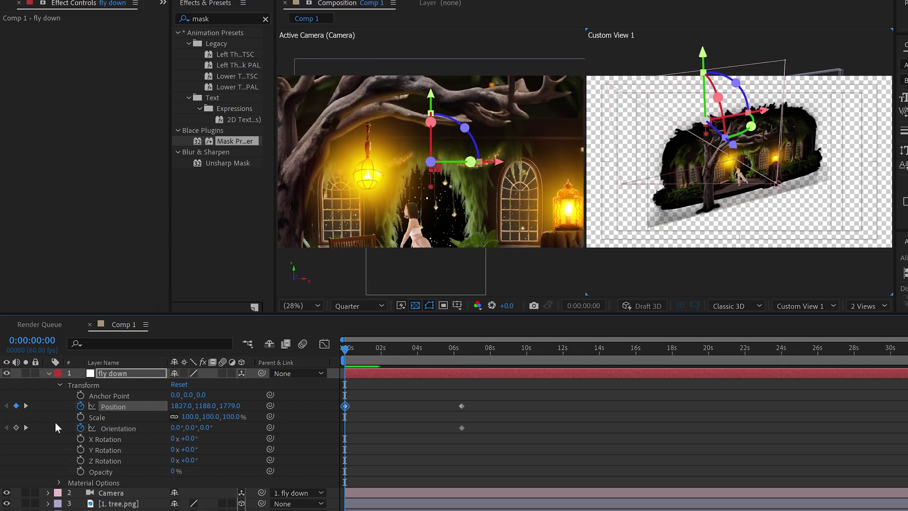
drag(178, 409, 208, 412)
drag(127, 414, 421, 364)
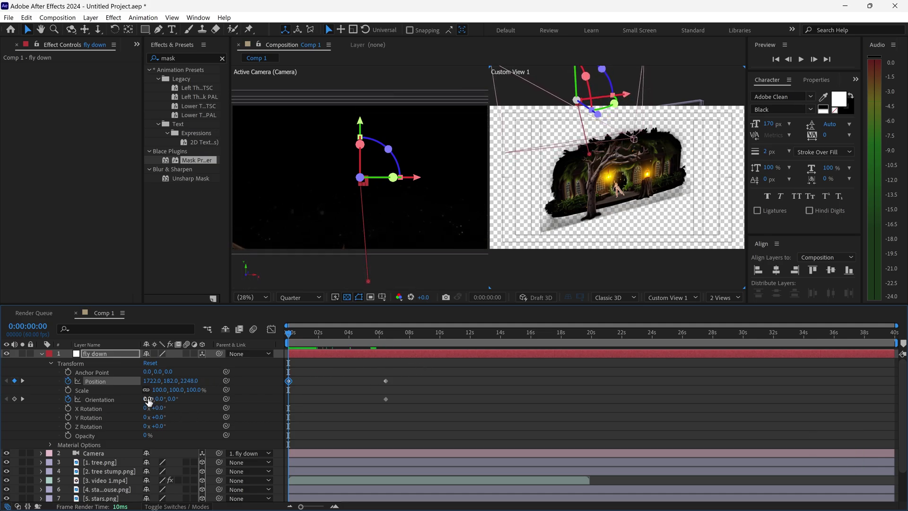
Set the fly down null's starting Orientation to 355°, 354°, 356° and preview the camera fly-in.
drag(149, 401, 184, 401)
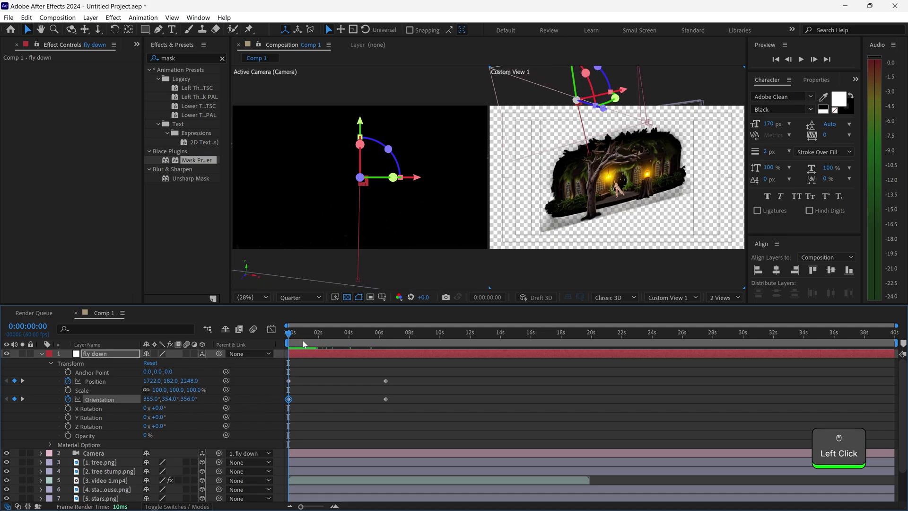
key(space)
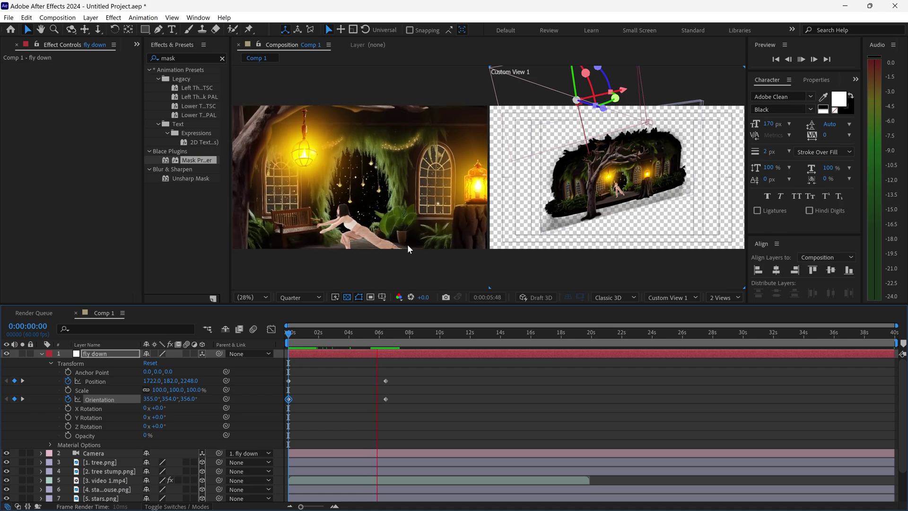
key(space)
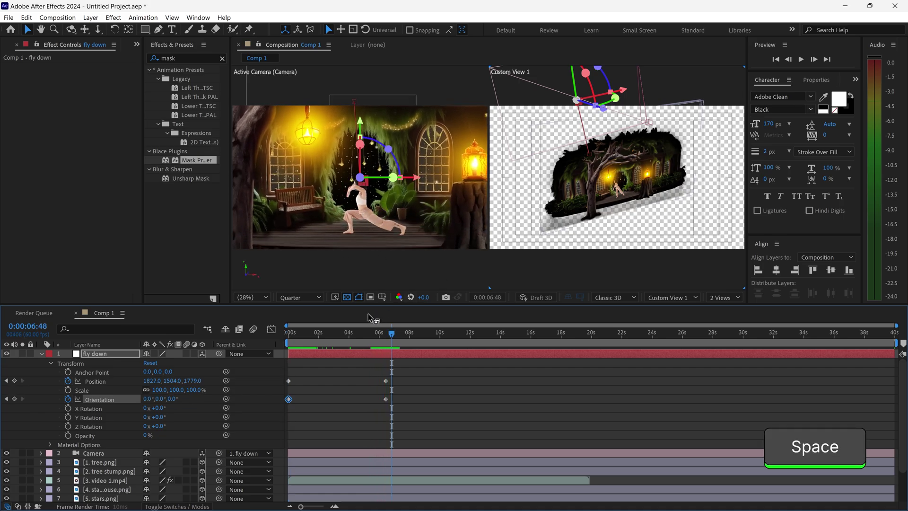
Apply Easy Ease to both Orientation keyframes of the fly down null.
drag(396, 410, 399, 413)
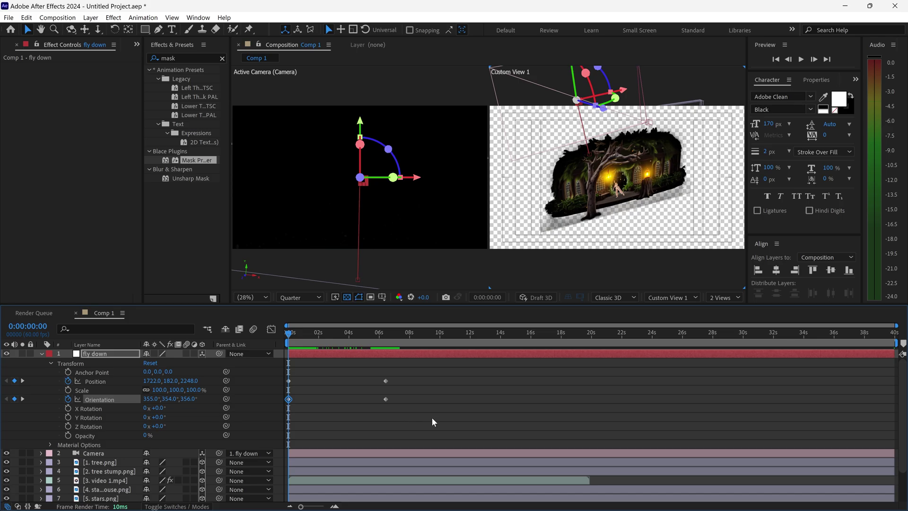
drag(435, 419, 280, 393)
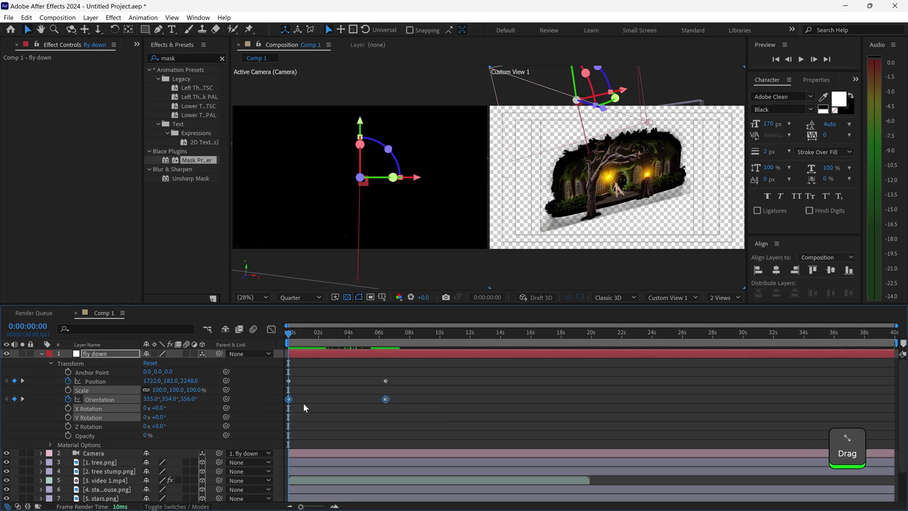
key(F9)
click(326, 397)
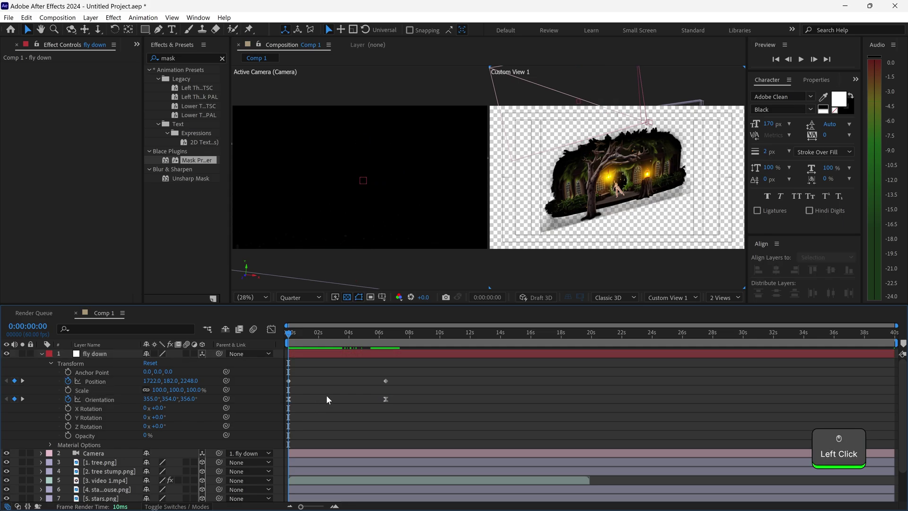
Check the fly down null's Orientation curve in the Graph Editor, close it, and preview the eased motion.
click(112, 398)
click(272, 328)
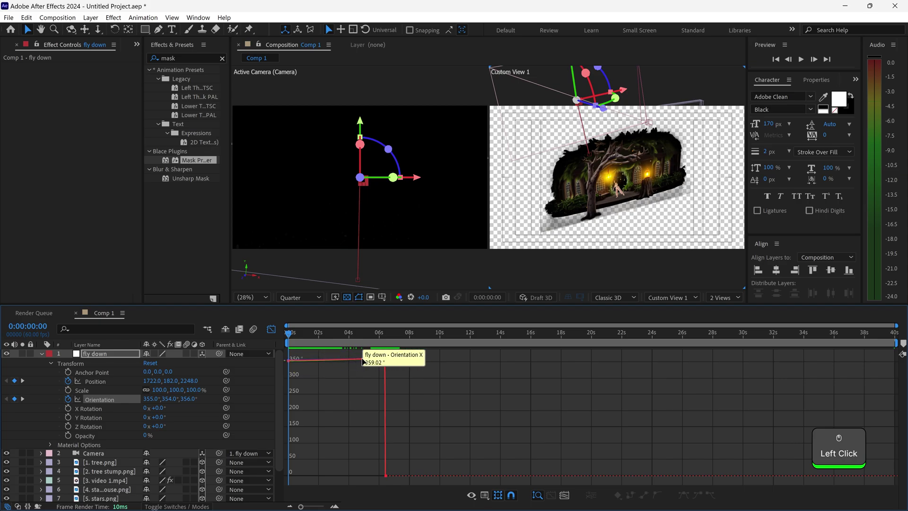
click(271, 328)
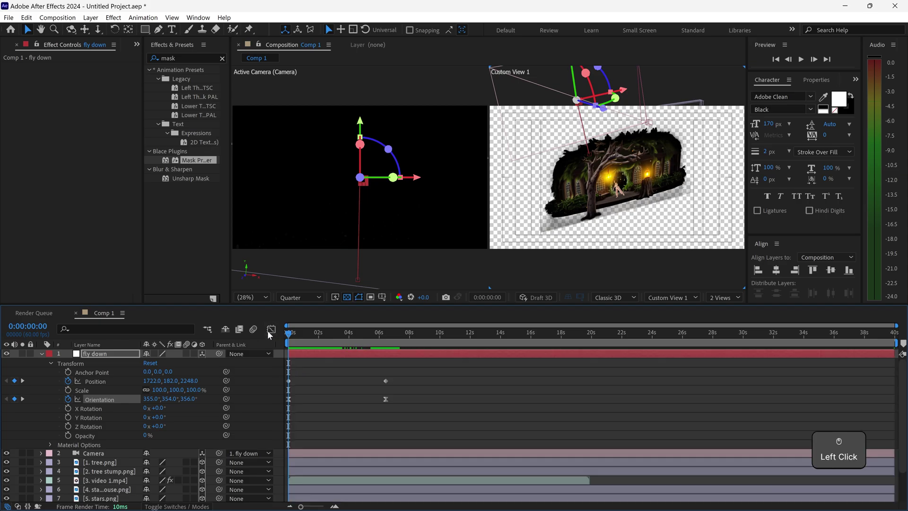
key(space)
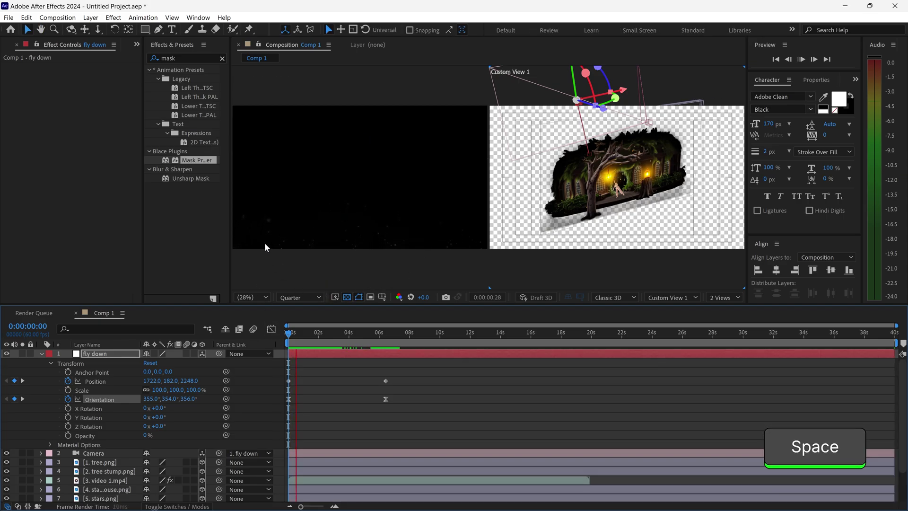
key(space)
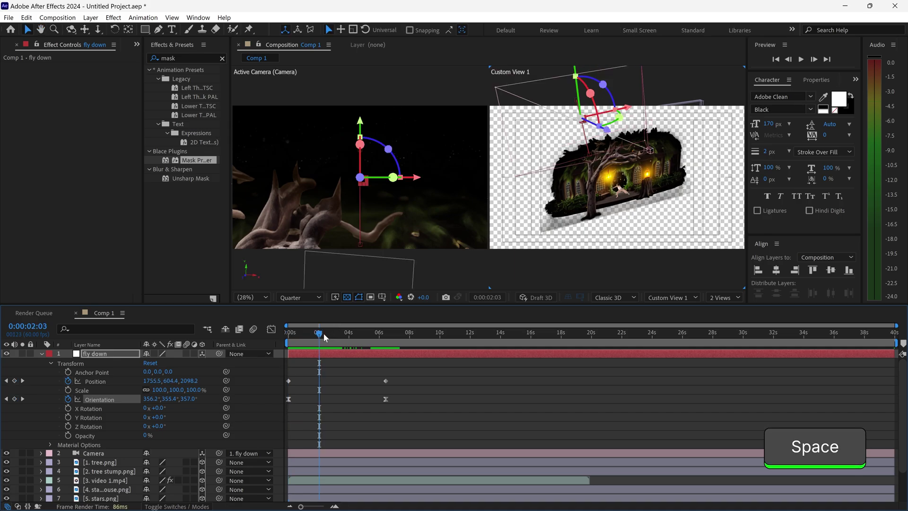
Apply Easy Ease to both Position keyframes of the fly down null and preview the fly-in from the start.
drag(323, 333, 280, 334)
click(407, 384)
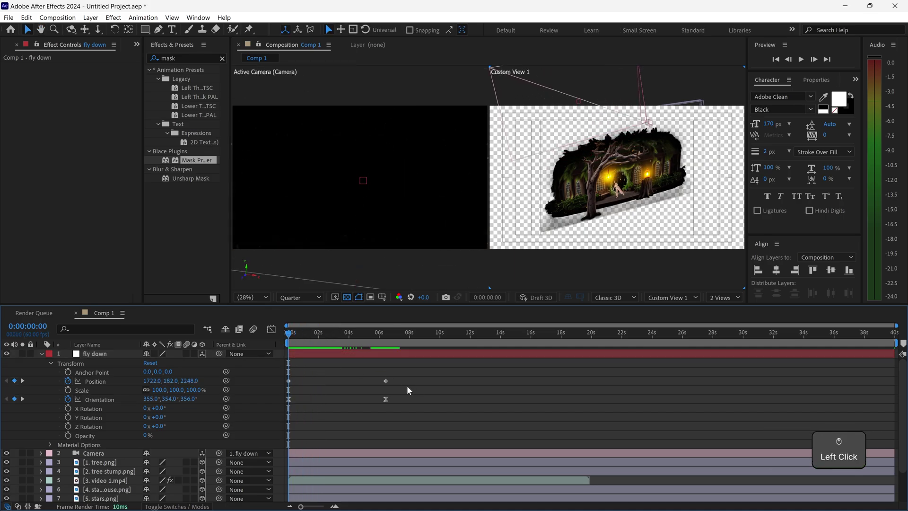
drag(409, 391, 286, 378)
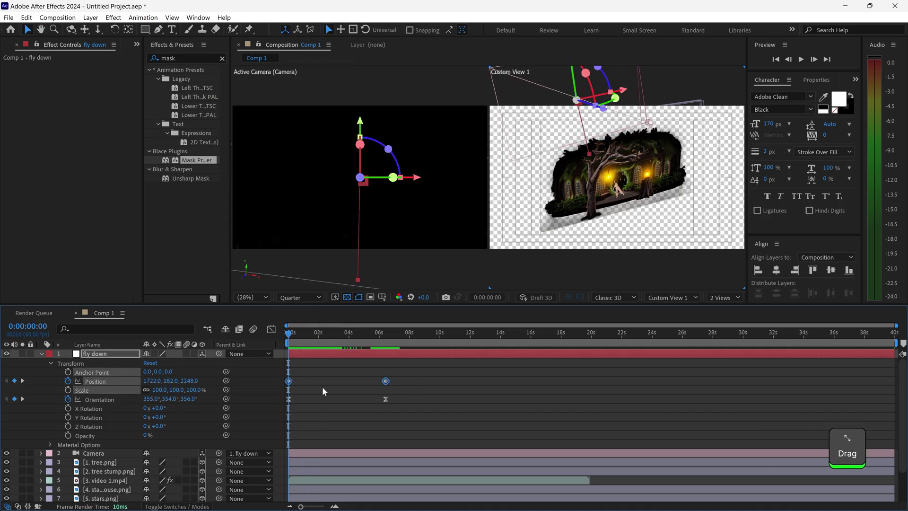
key(F9)
click(330, 353)
key(space)
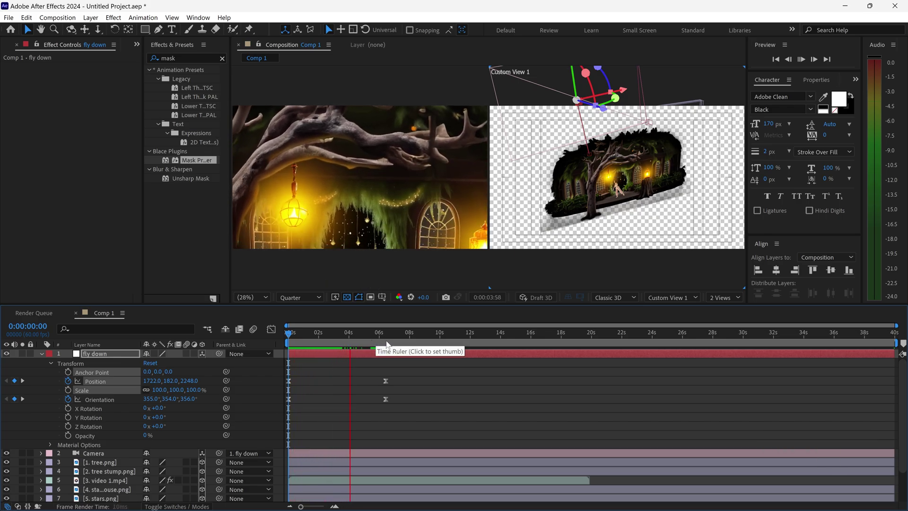
key(space)
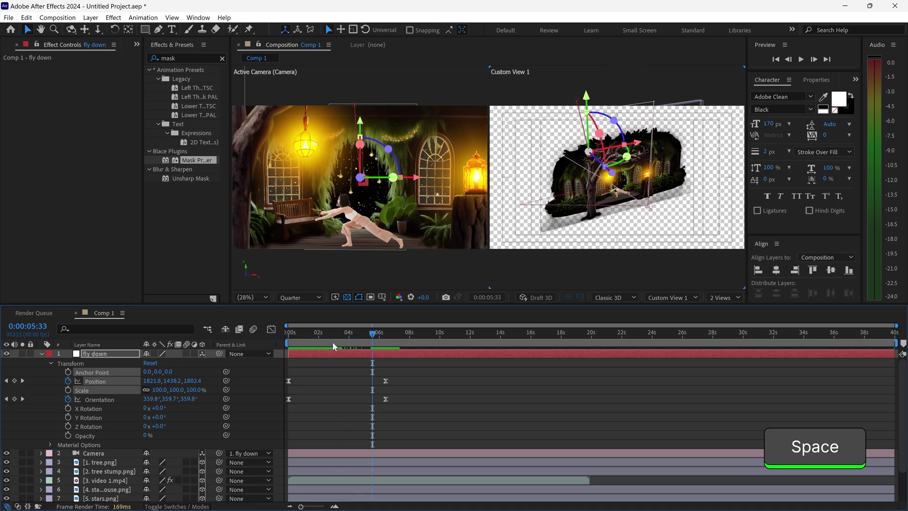
Show only the fly down null's Position curves in the Graph Editor.
click(271, 330)
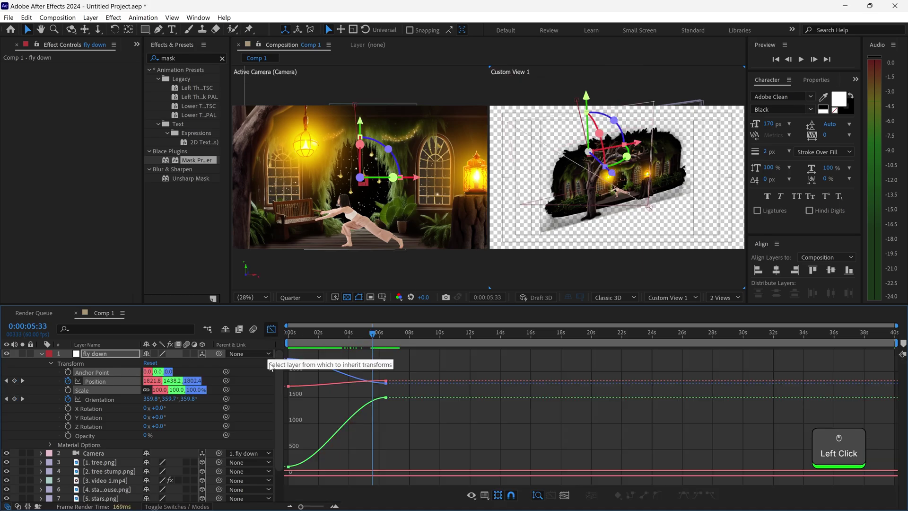
click(104, 381)
click(394, 368)
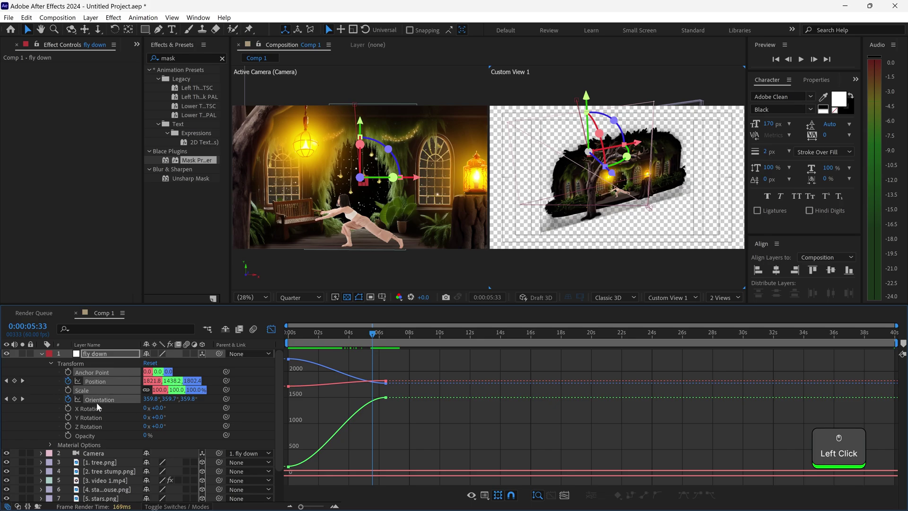
Try moving the final Z Position point earlier and lower on the graph, and undo the move.
mouse_move(387, 388)
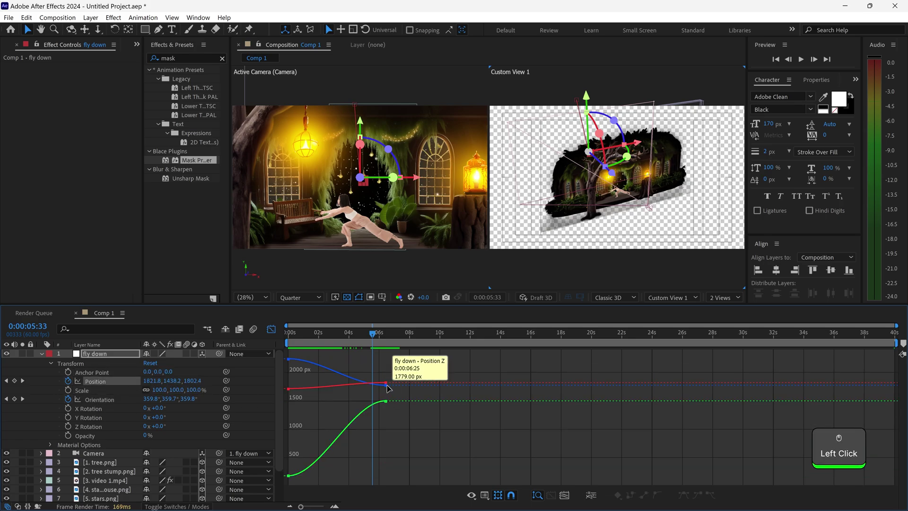
drag(388, 388, 373, 399)
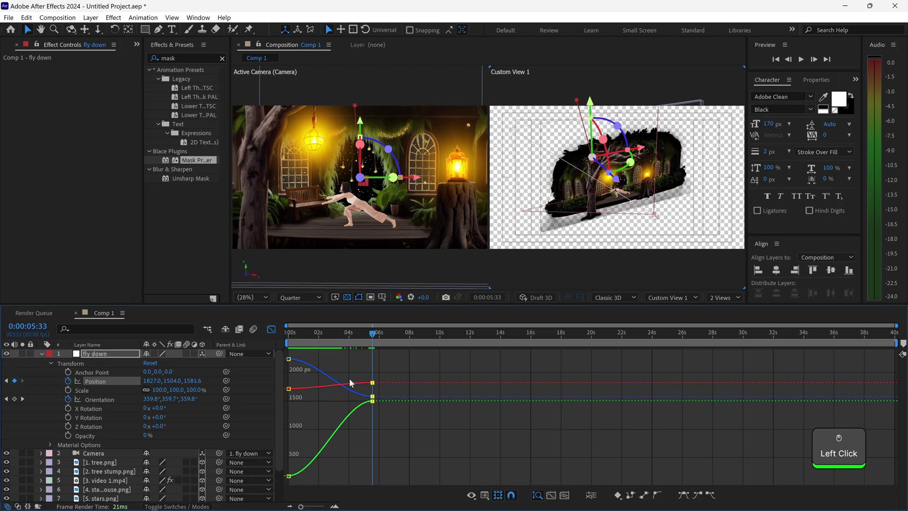
key(ctrl+z)
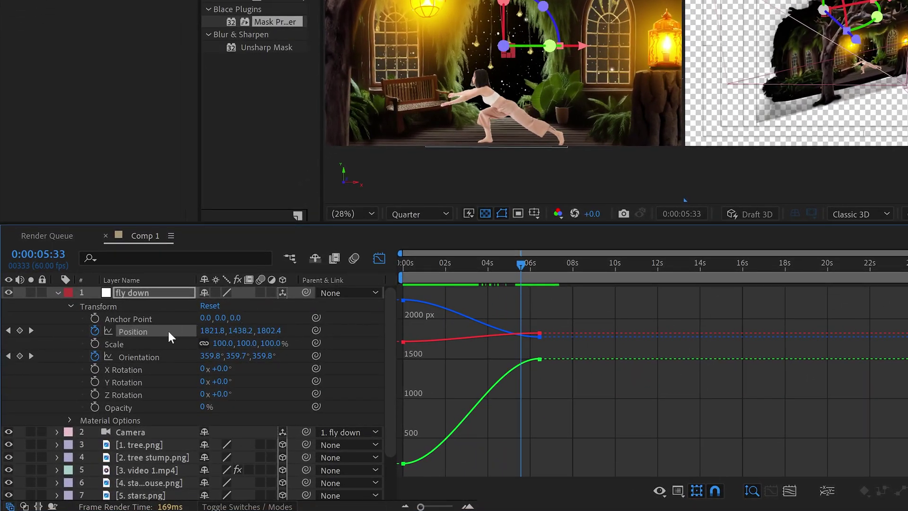
Separate the fly down null's Position into individual X, Y and Z dimensions.
right_click(169, 332)
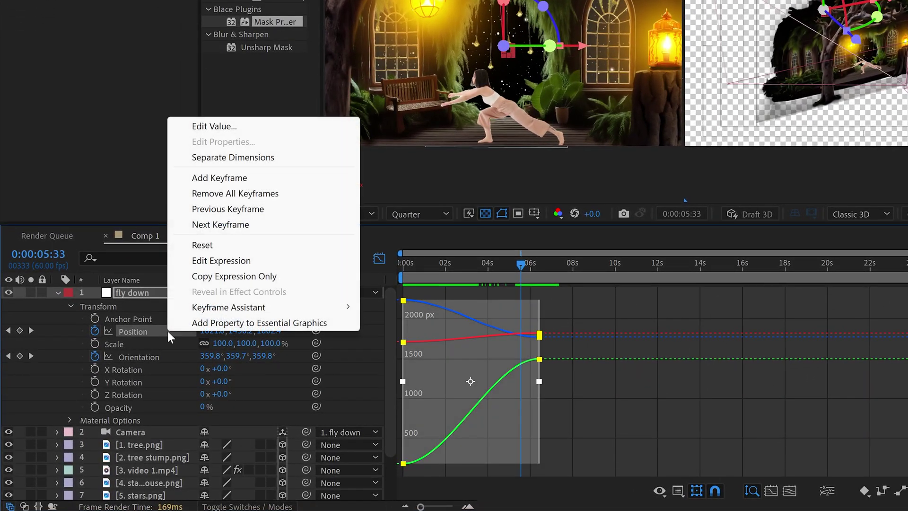
click(229, 159)
click(245, 328)
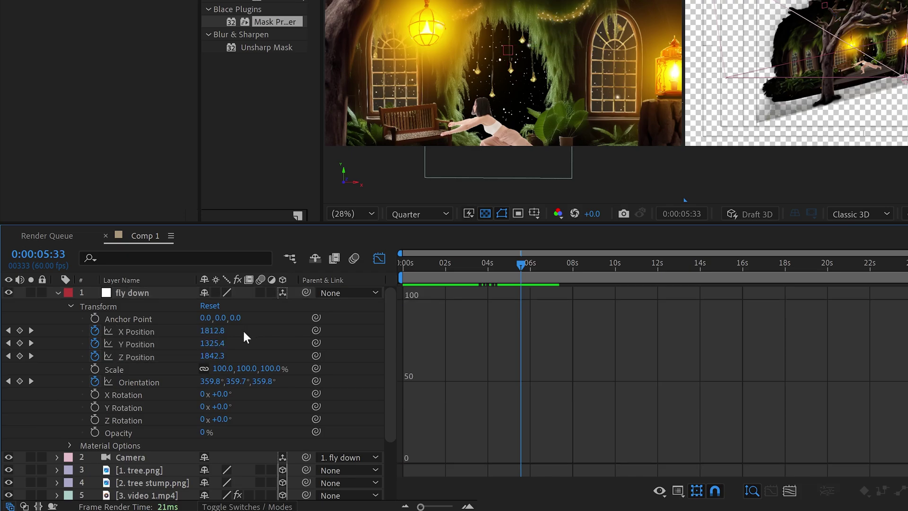
Apply Easy Ease to both X Position keyframes of the fly down null in the Graph Editor.
click(152, 332)
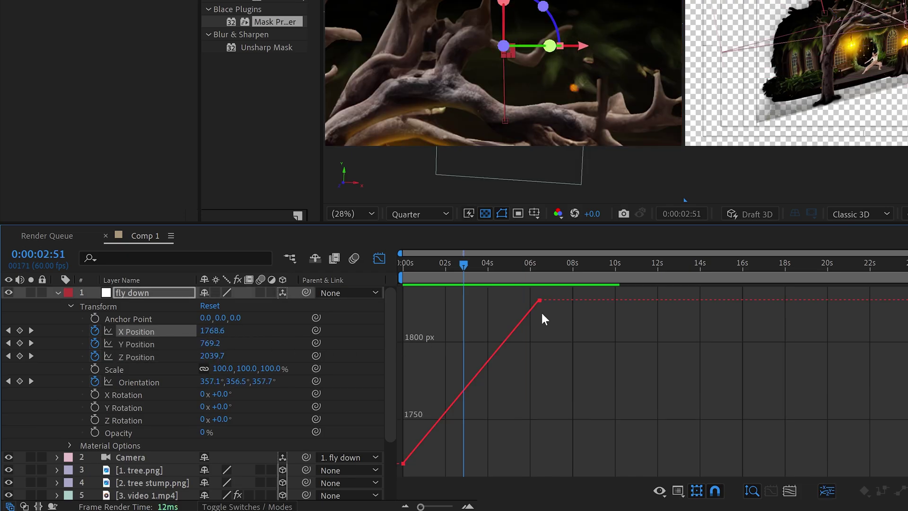
mouse_move(531, 313)
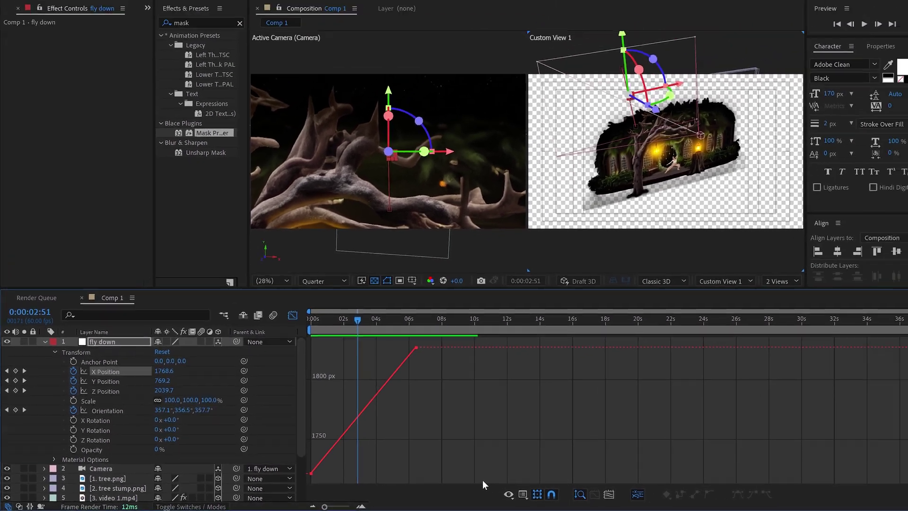
drag(625, 472, 374, 289)
drag(268, 356, 277, 356)
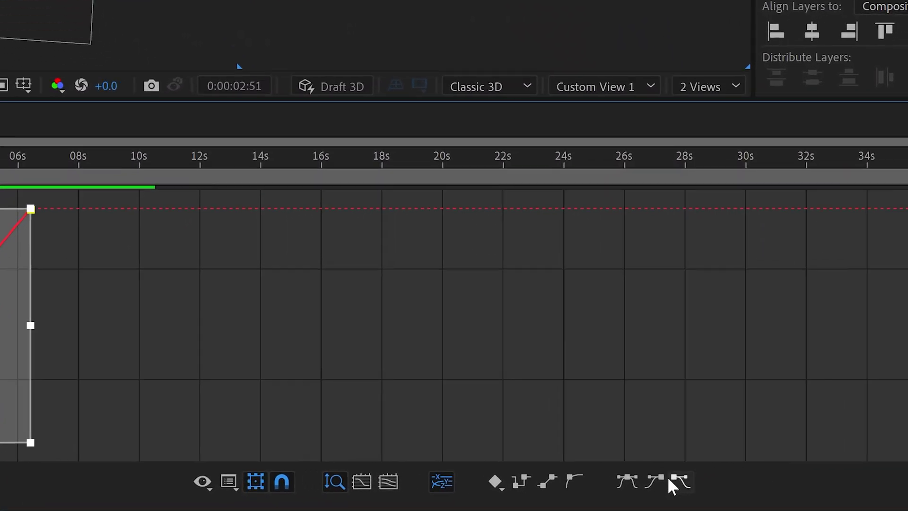
click(629, 480)
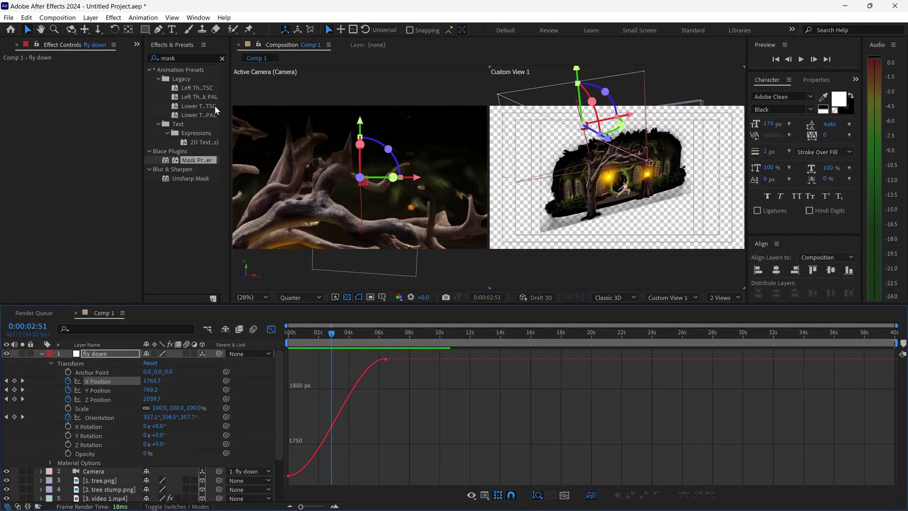
Convert both Y Position keyframes of the fly down null to Auto Bezier and extend the first keyframe's handle horizontally to about 4 s.
click(112, 390)
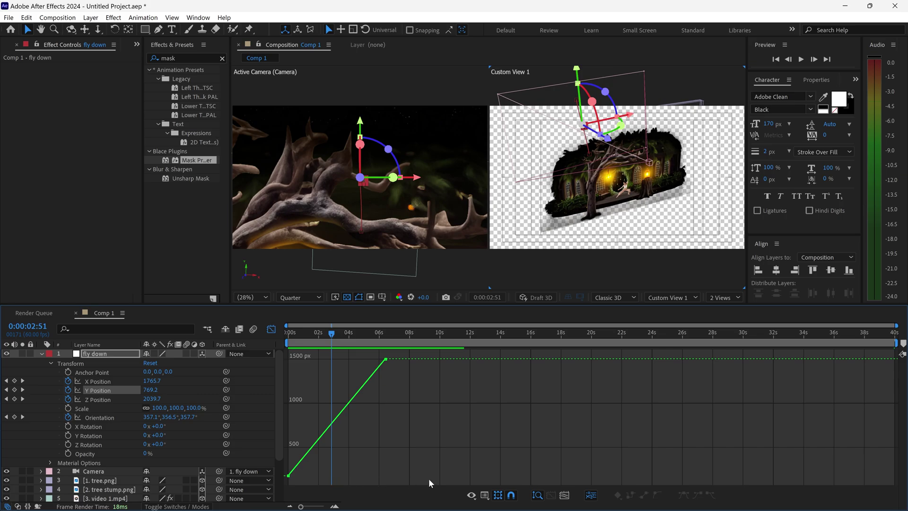
drag(441, 481, 278, 360)
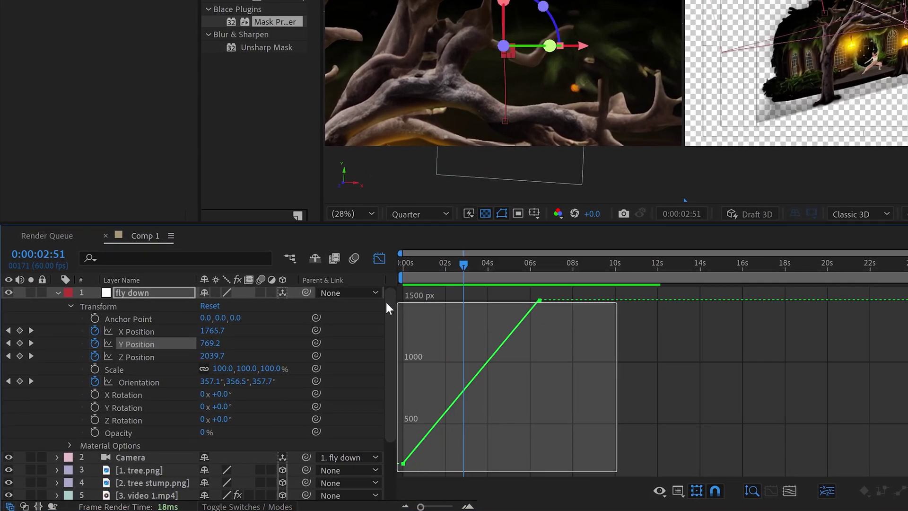
drag(386, 303, 386, 302)
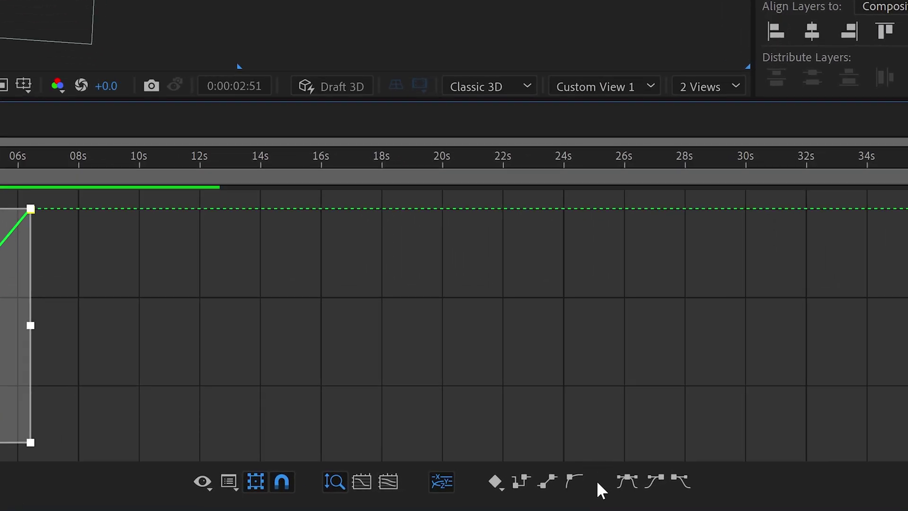
click(579, 481)
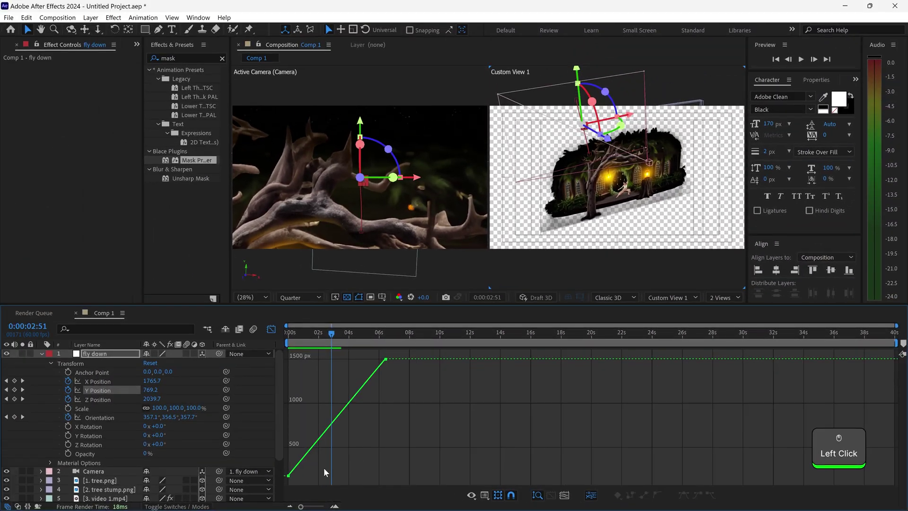
click(288, 475)
drag(303, 458, 349, 468)
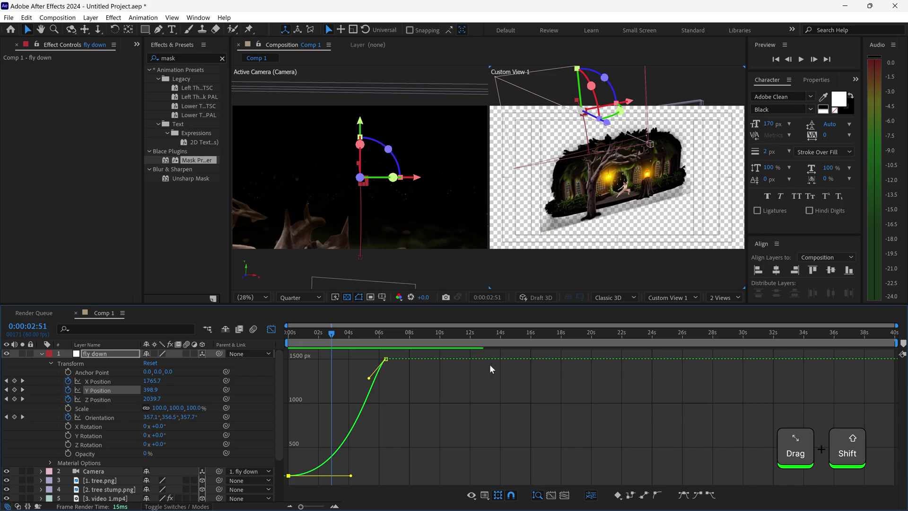
Switch the second 3D view to Right, lengthen the first Y Position handle to about 5 s, and slightly adjust the final keyframe's handle.
click(662, 297)
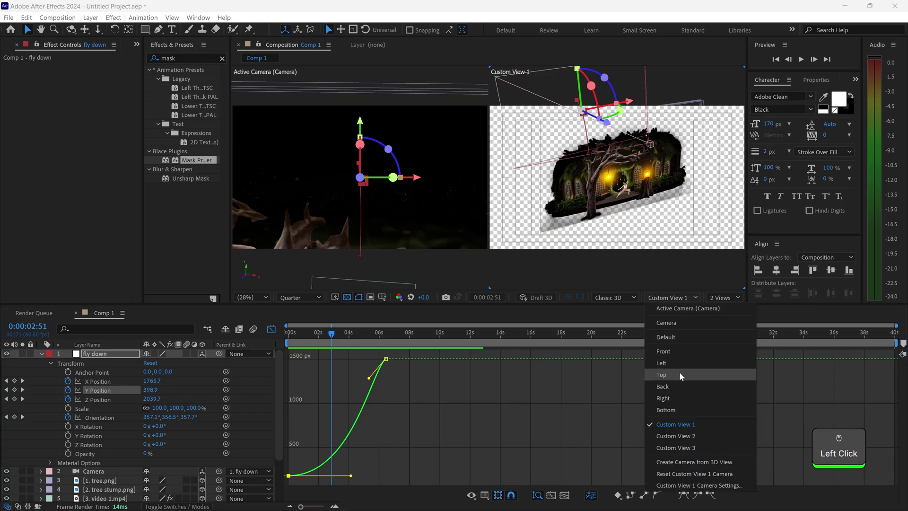
click(669, 396)
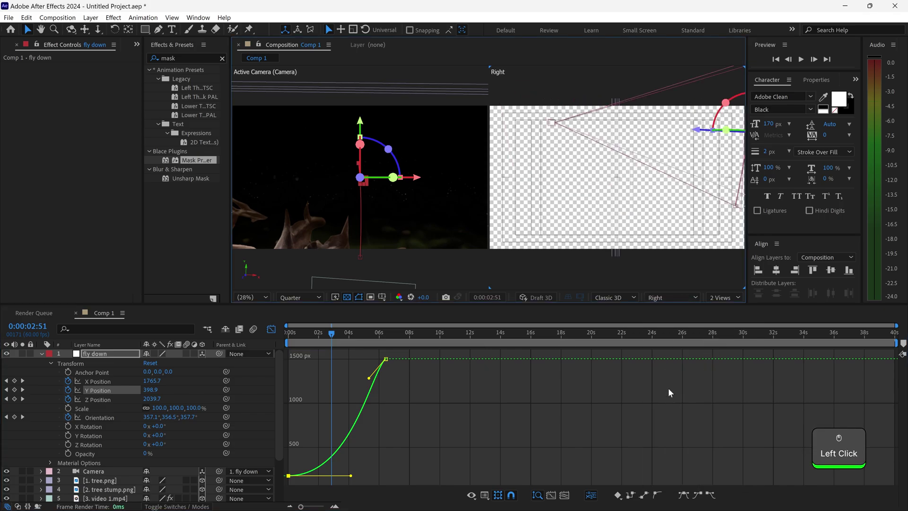
drag(652, 187, 552, 195)
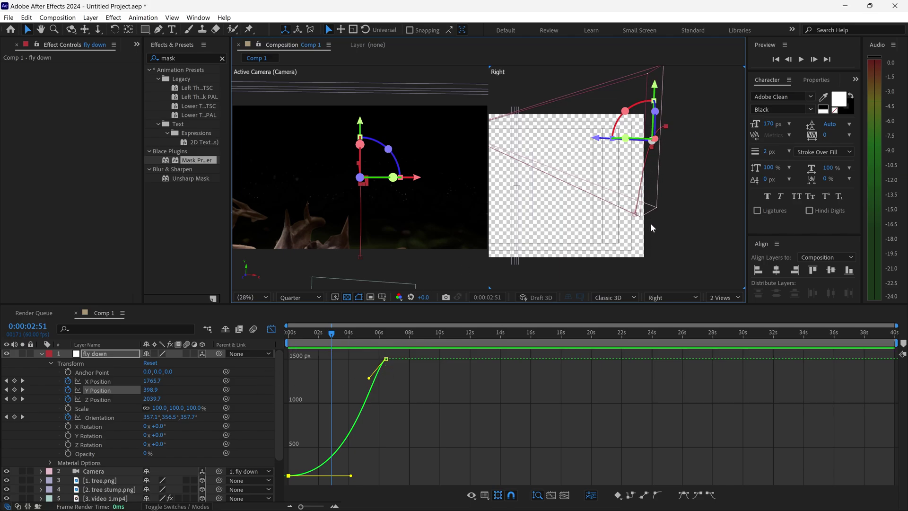
mouse_move(352, 477)
mouse_down()
mouse_move(308, 461)
mouse_move(325, 442)
mouse_move(302, 426)
mouse_move(368, 477)
mouse_up()
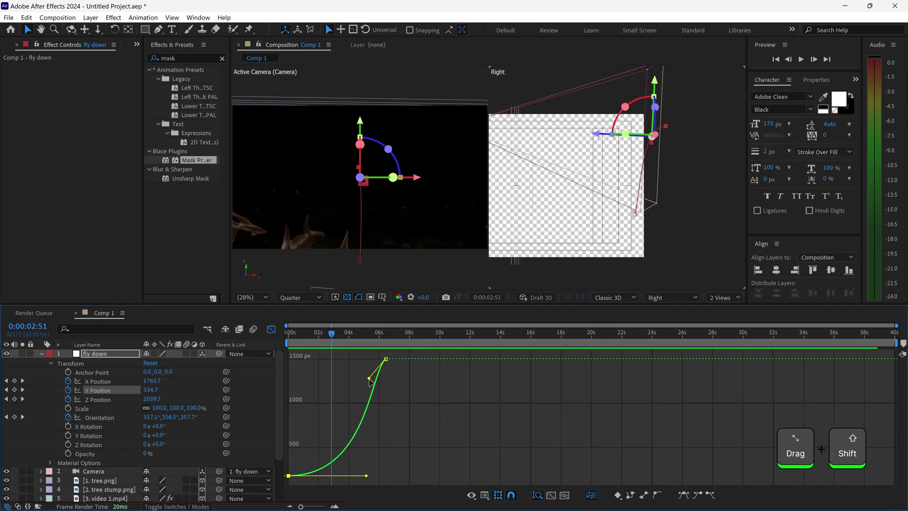
drag(369, 379, 371, 379)
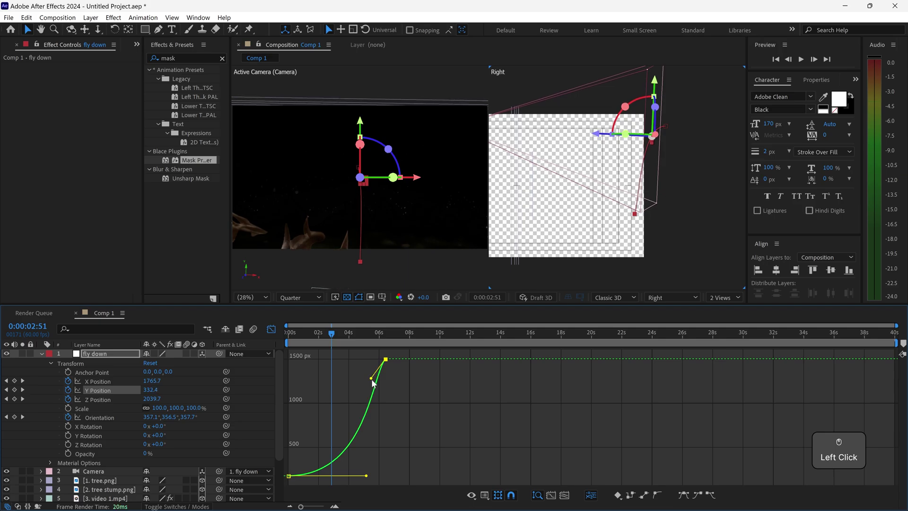
Convert both Z Position keyframes of the fly down null to Auto Bezier.
scroll(542, 210, up, 2)
scroll(540, 207, down, 3)
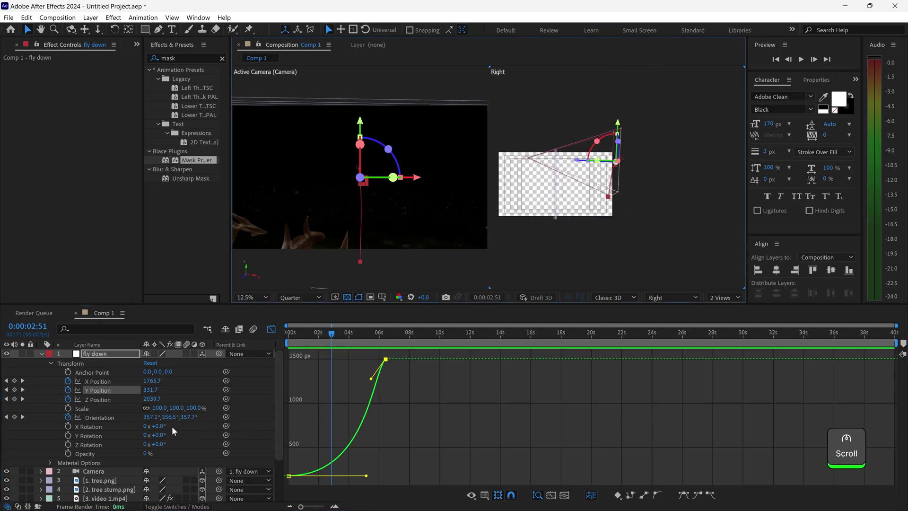
click(100, 399)
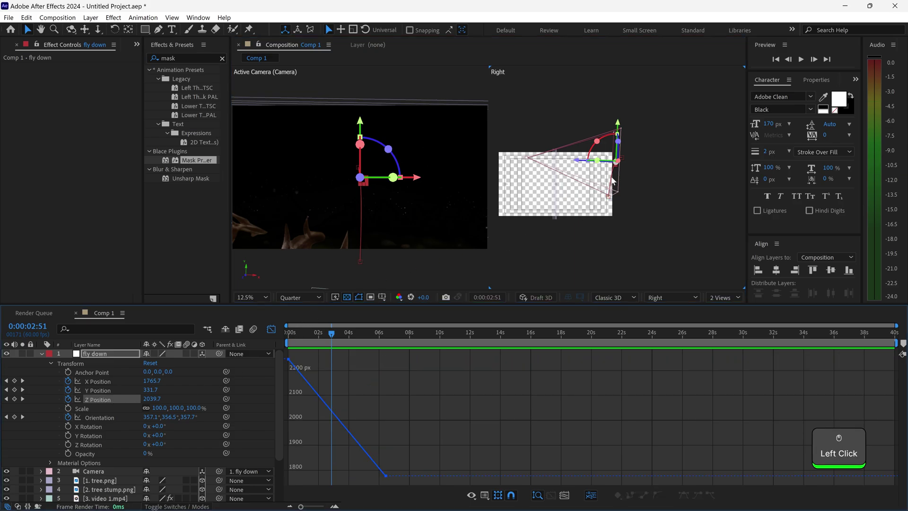
scroll(612, 177, up, 1)
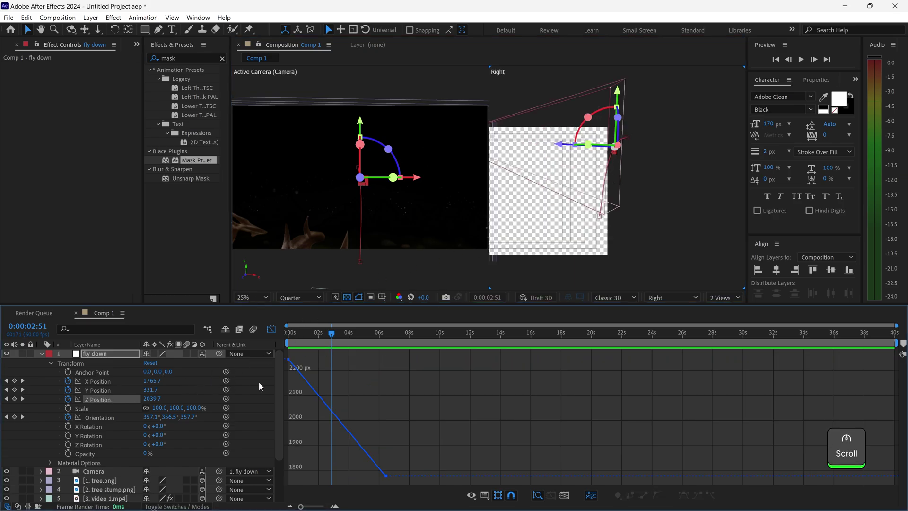
click(299, 373)
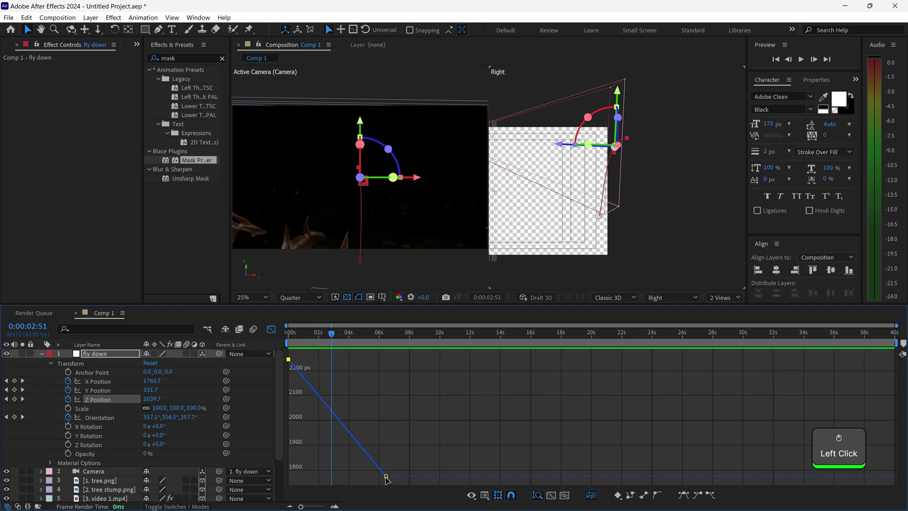
drag(402, 485, 280, 352)
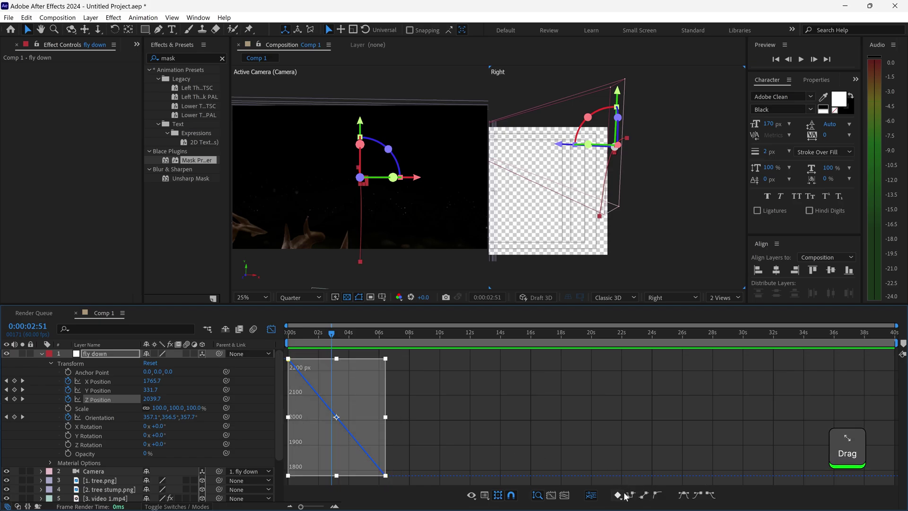
click(656, 495)
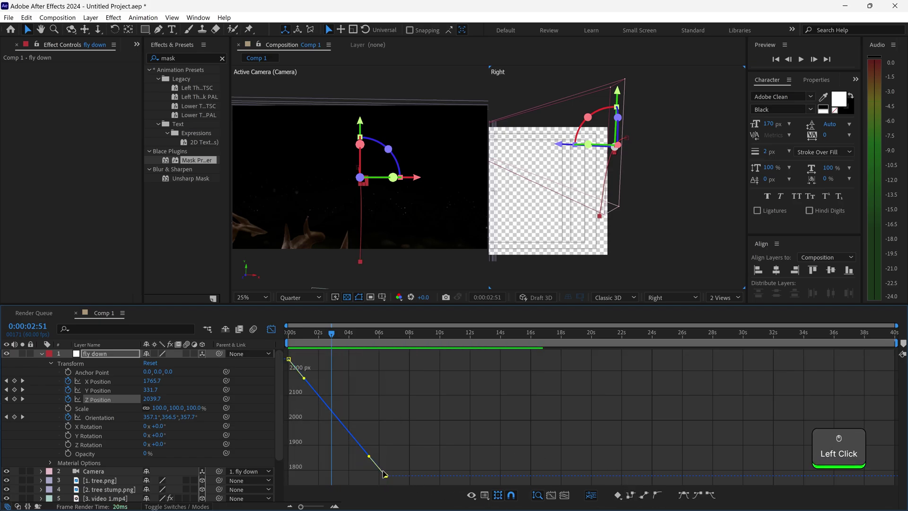
Flatten the final Z Position keyframe's handle back to about 3 s and slightly lengthen and raise the first keyframe's handle.
drag(369, 456, 338, 471)
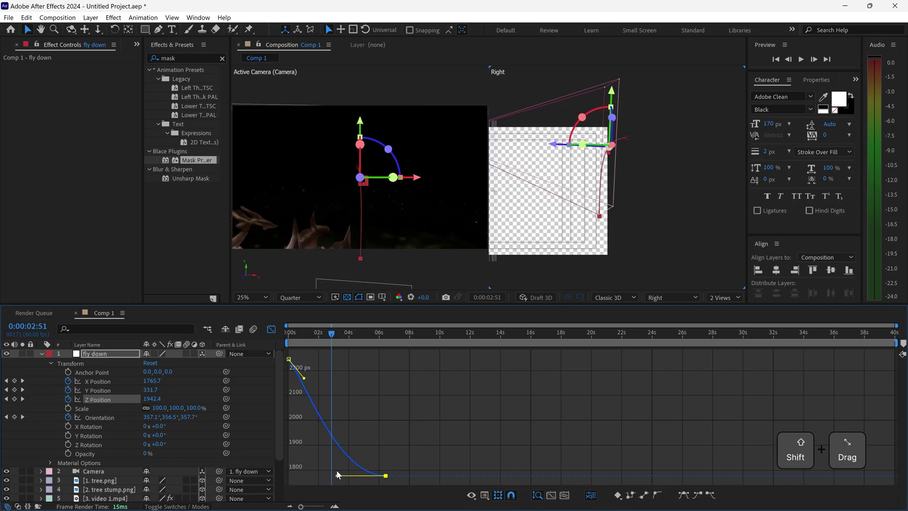
click(305, 379)
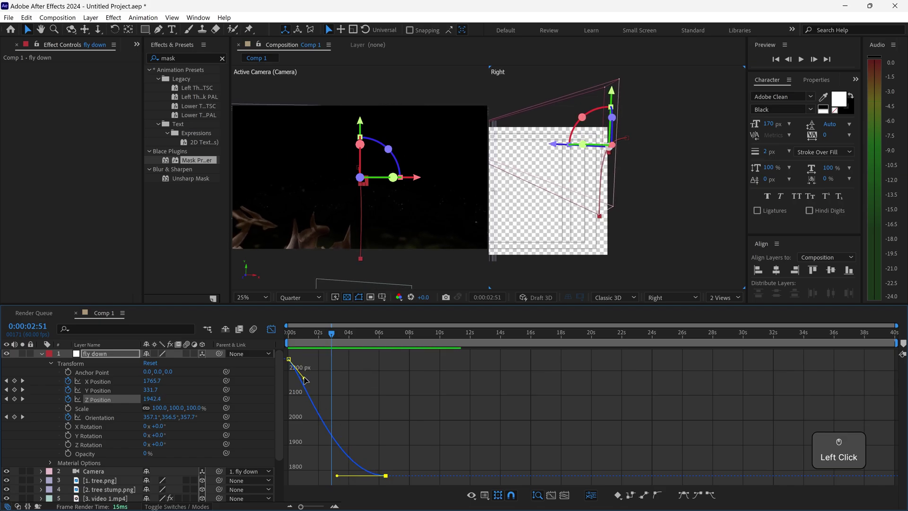
drag(305, 380, 308, 377)
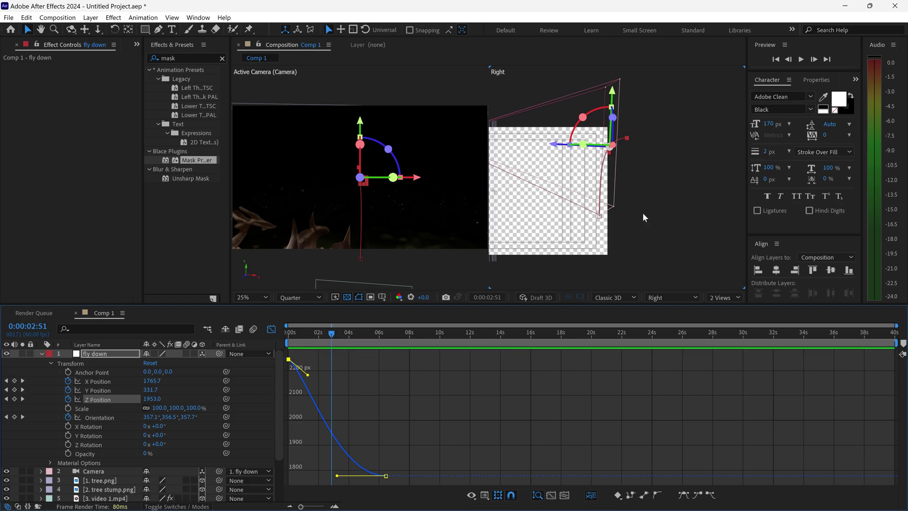
Switch to a single Active Camera view fitted to the viewer and preview the fly-in from the start.
drag(333, 336, 289, 334)
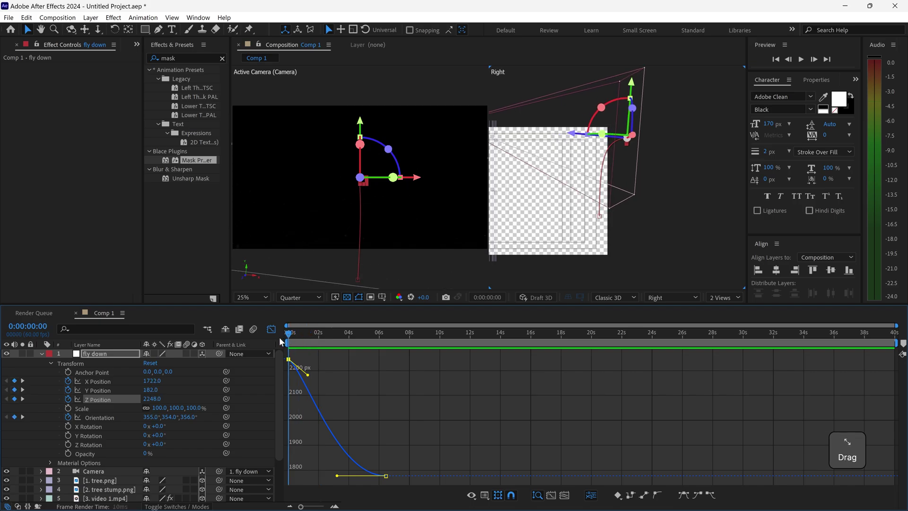
click(723, 297)
click(721, 308)
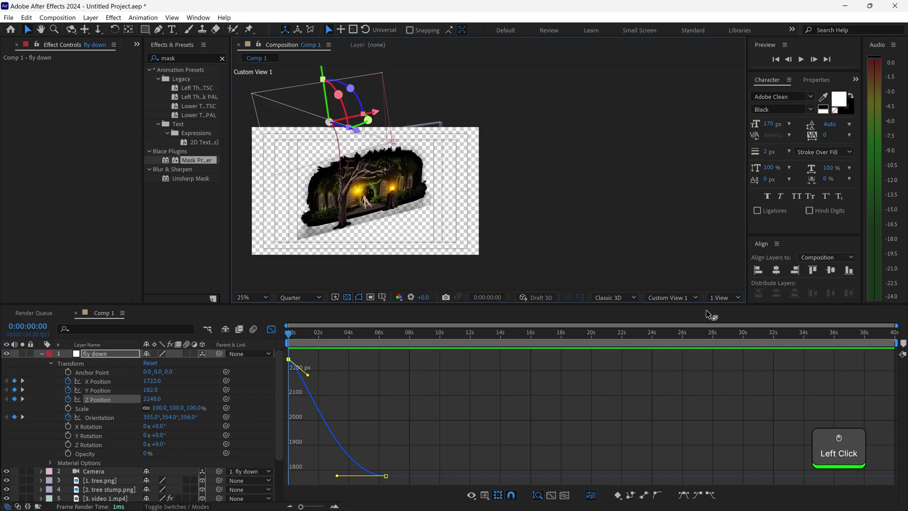
click(654, 297)
click(661, 307)
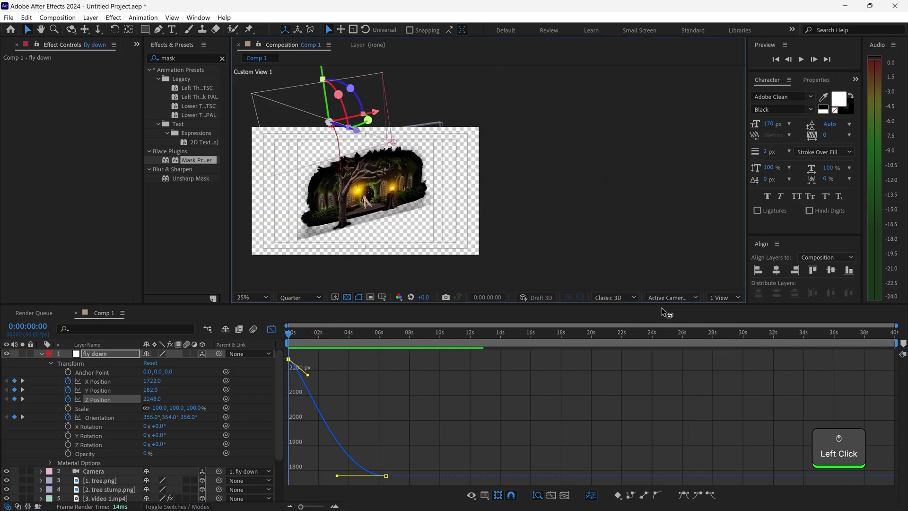
click(236, 297)
click(258, 312)
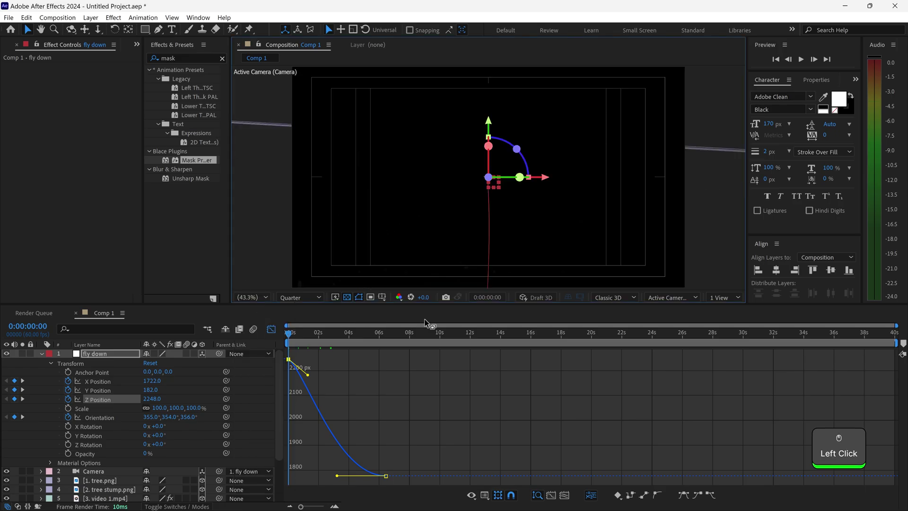
key(space)
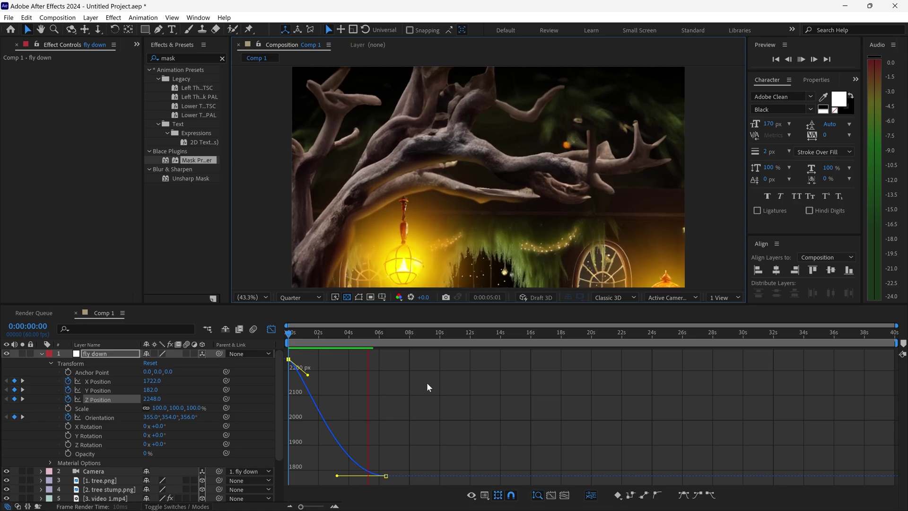
key(space)
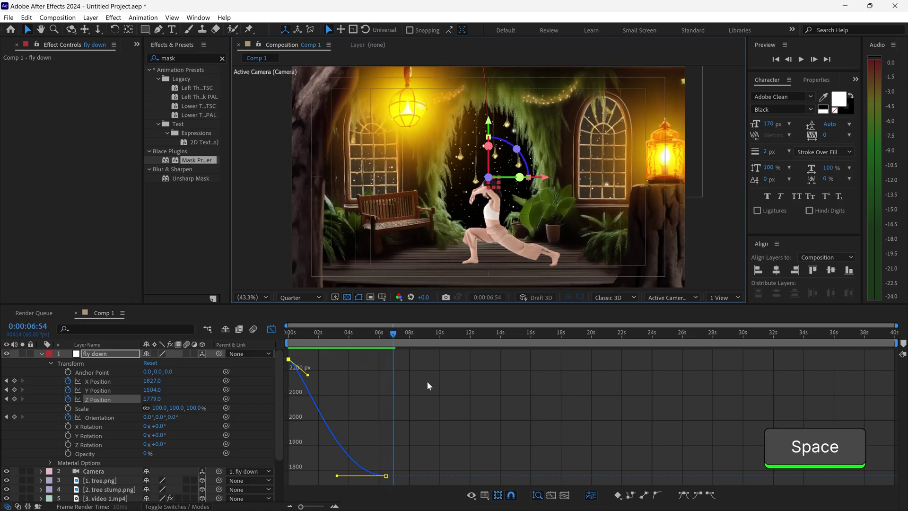
Close the Graph Editor and move the fly down null's ending Position and Orientation keyframes to about 8.5 s.
click(272, 329)
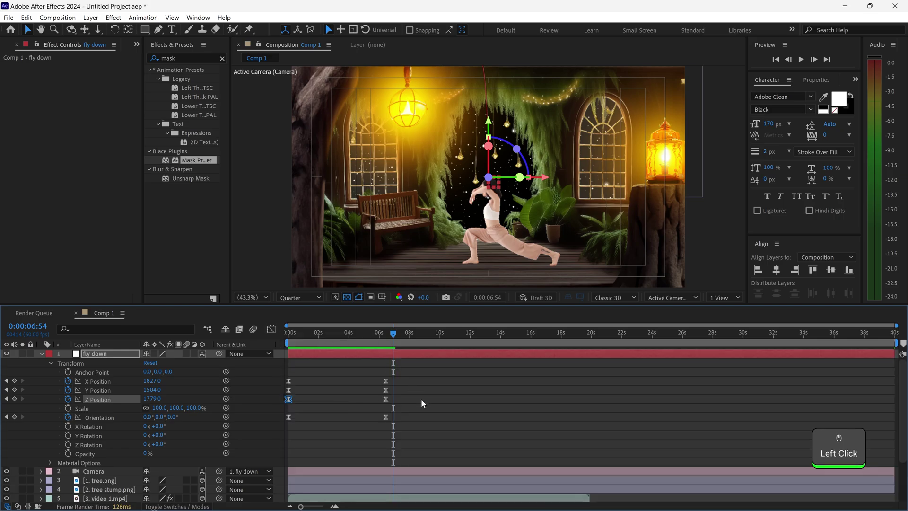
click(367, 332)
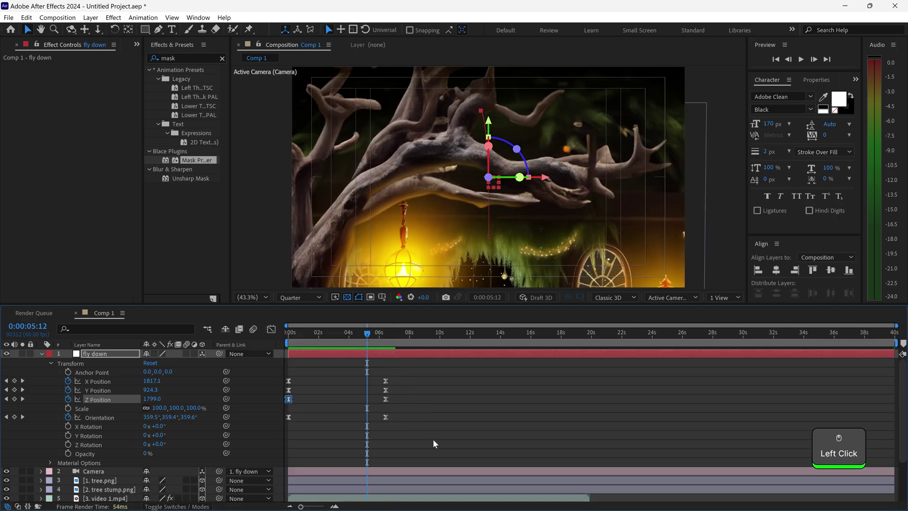
drag(433, 439, 419, 384)
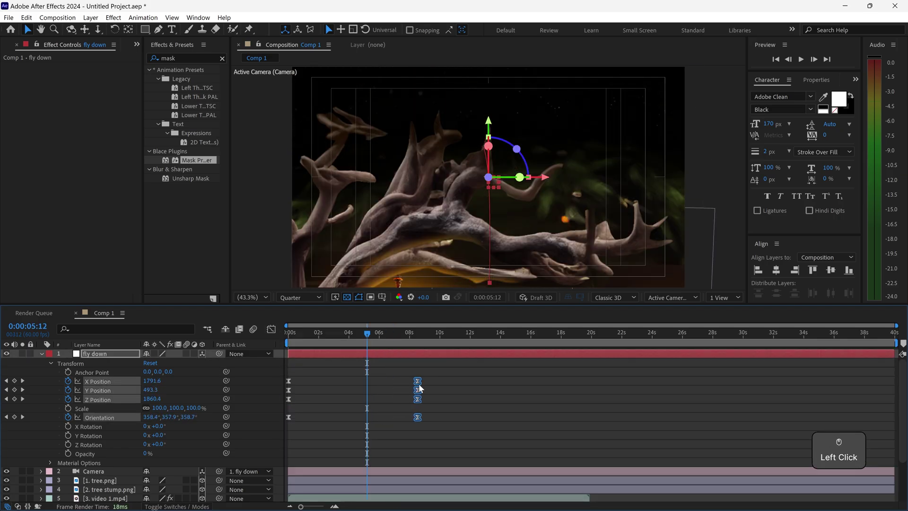
click(441, 383)
Preview the slowed fly-in from the start of the composition.
drag(367, 334, 274, 333)
key(space)
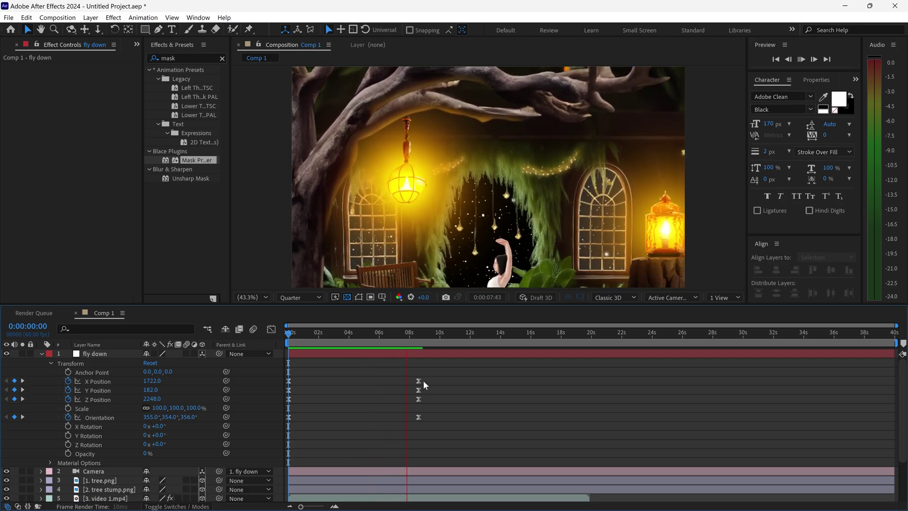
key(space)
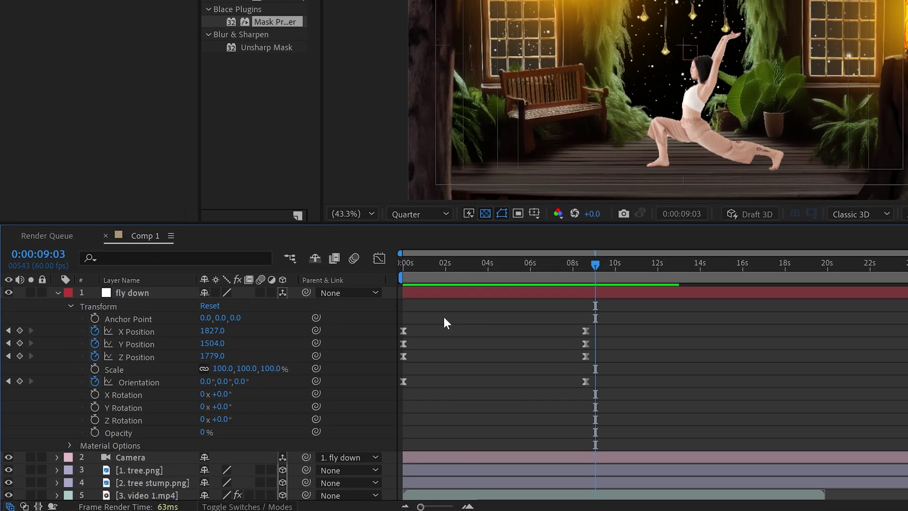
Add a new null object to the composition and make it a 3D layer.
right_click(445, 318)
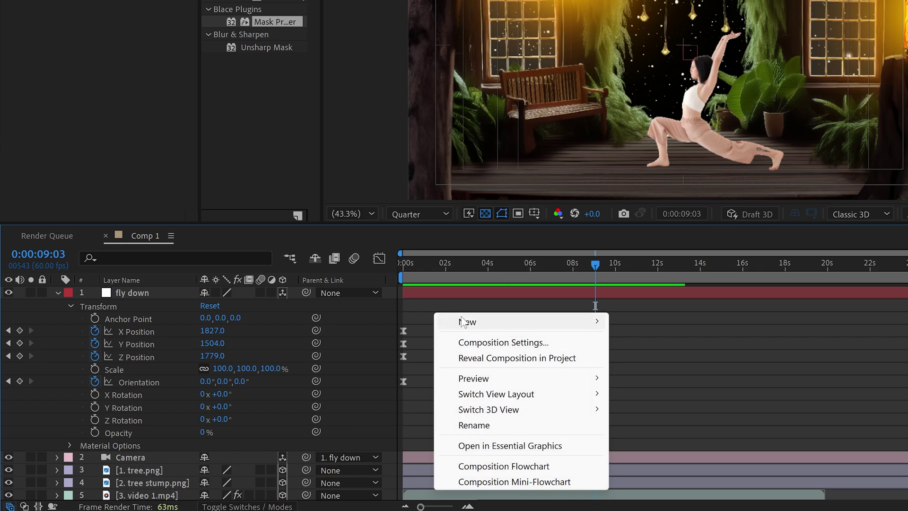
mouse_move(474, 322)
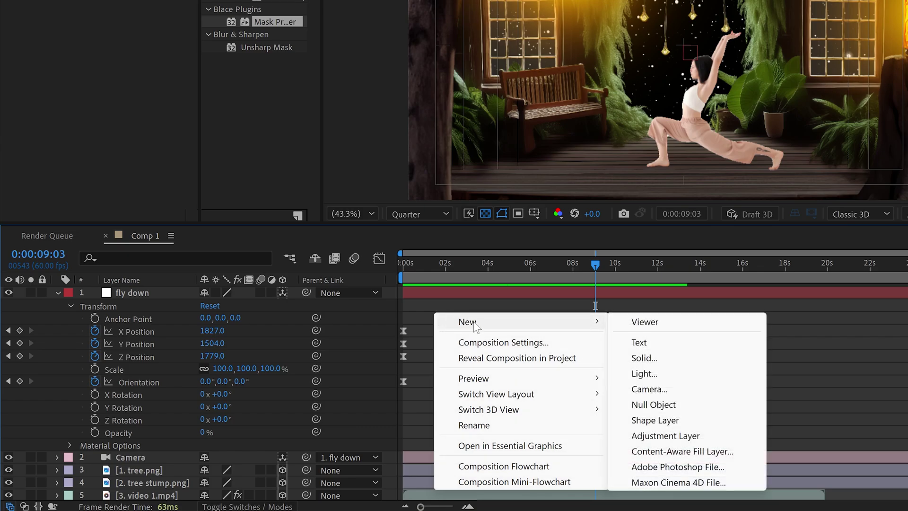
click(677, 404)
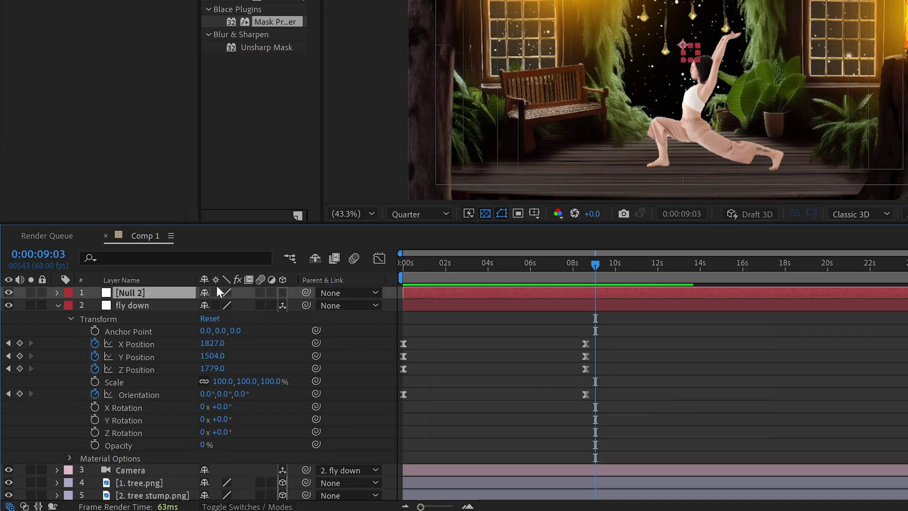
click(283, 293)
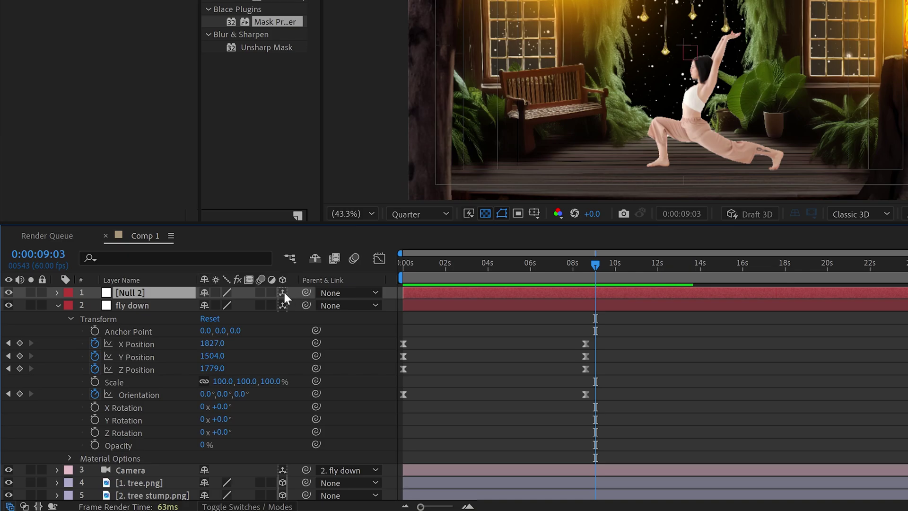
Parent the fly down null to the new null and rename the new null "fly through".
click(58, 306)
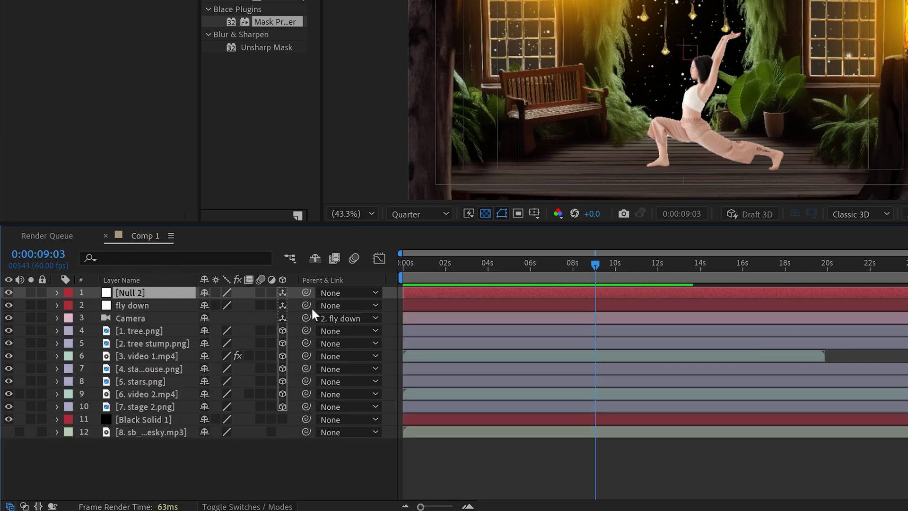
drag(306, 305, 164, 293)
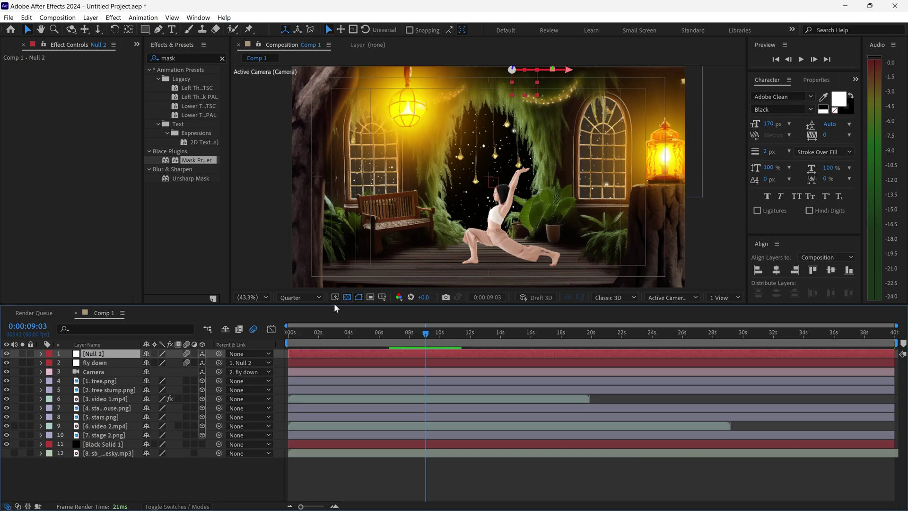
right_click(106, 356)
click(128, 334)
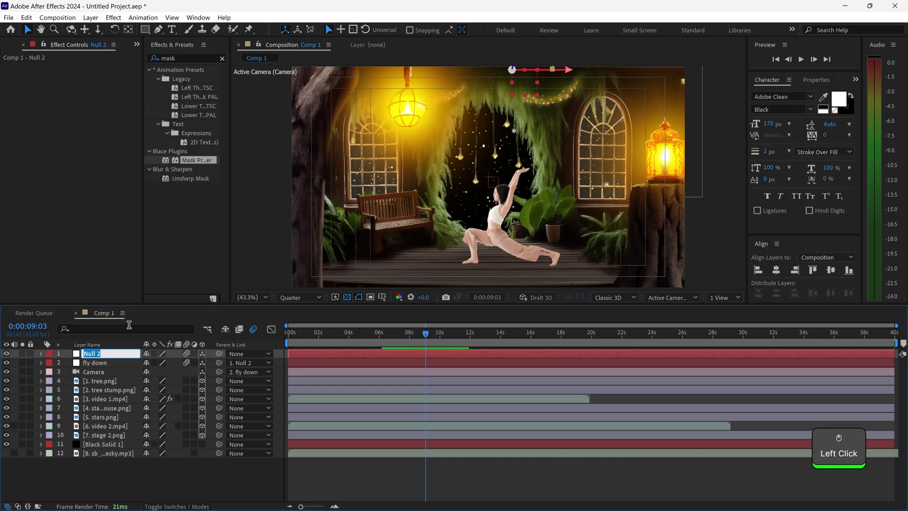
text(fly through)
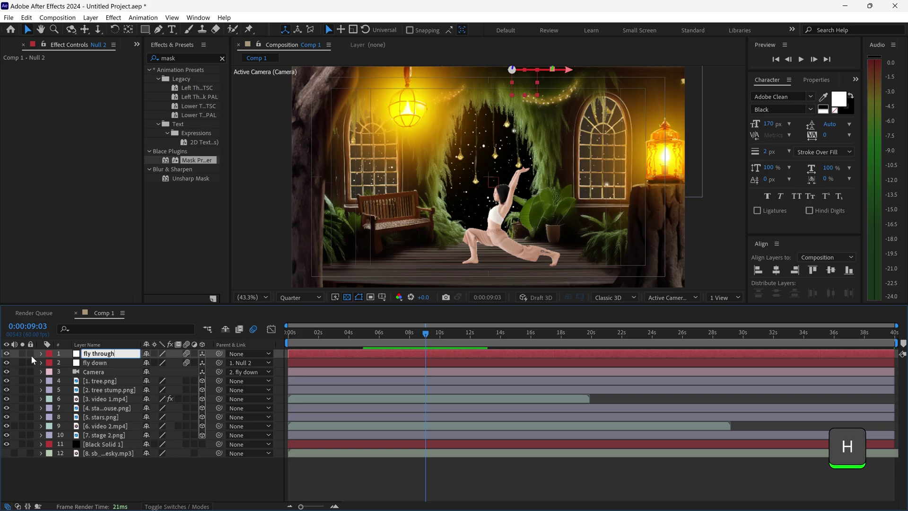
Reveal the fly down null's keyframes and set a starting Position keyframe on the fly through null at 0:00:07:37.
click(94, 363)
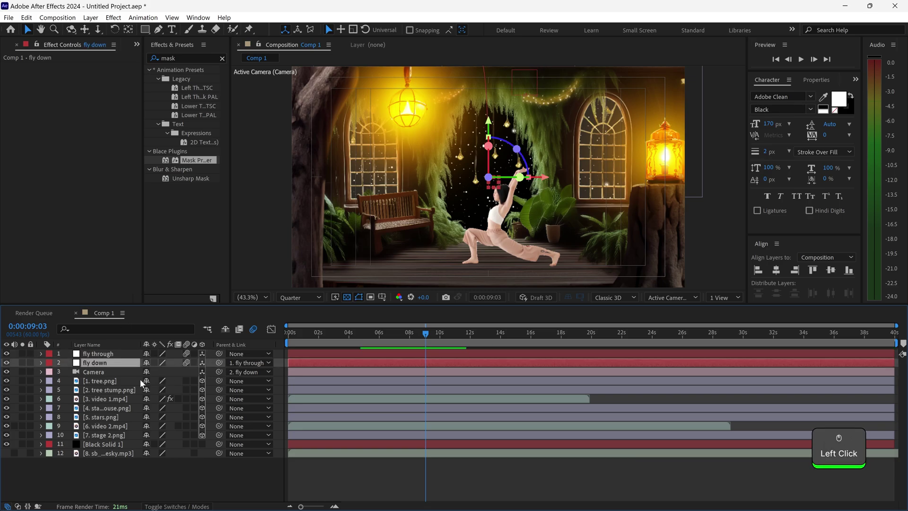
key(u)
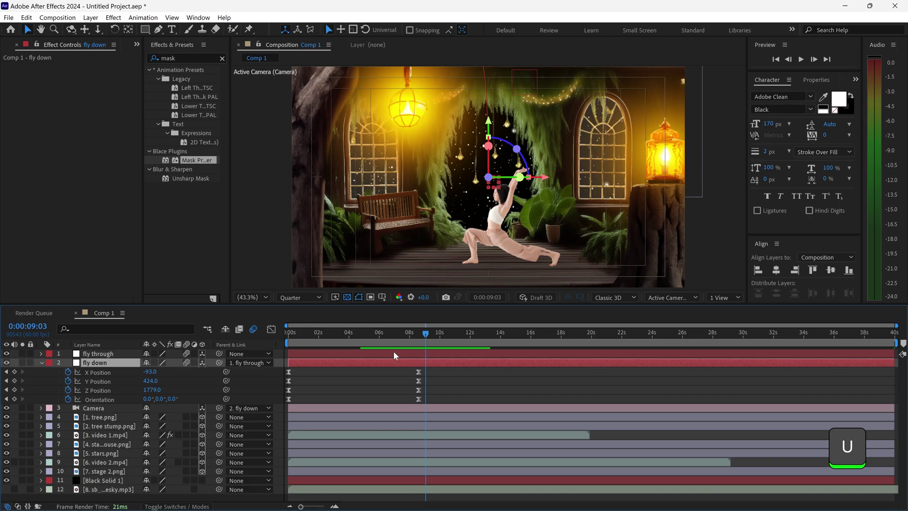
click(99, 354)
key(p)
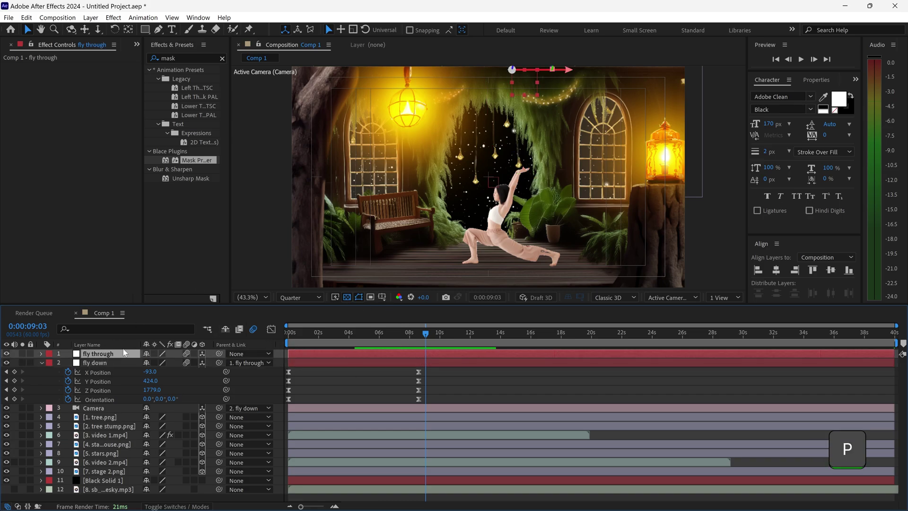
click(403, 334)
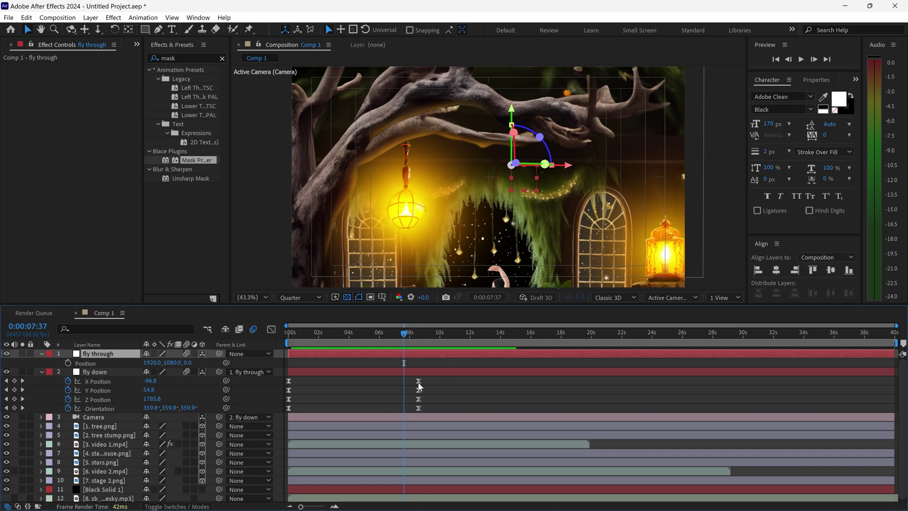
key(alt+shift+p)
At 0:00:19:28, raise the fly through null's Z position to 1157 to keyframe the end of the forward move.
click(511, 334)
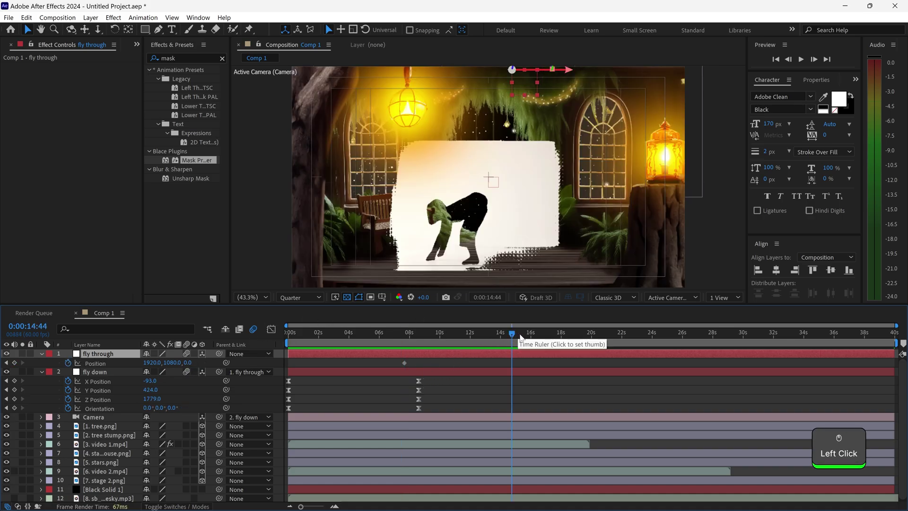
drag(563, 336, 584, 336)
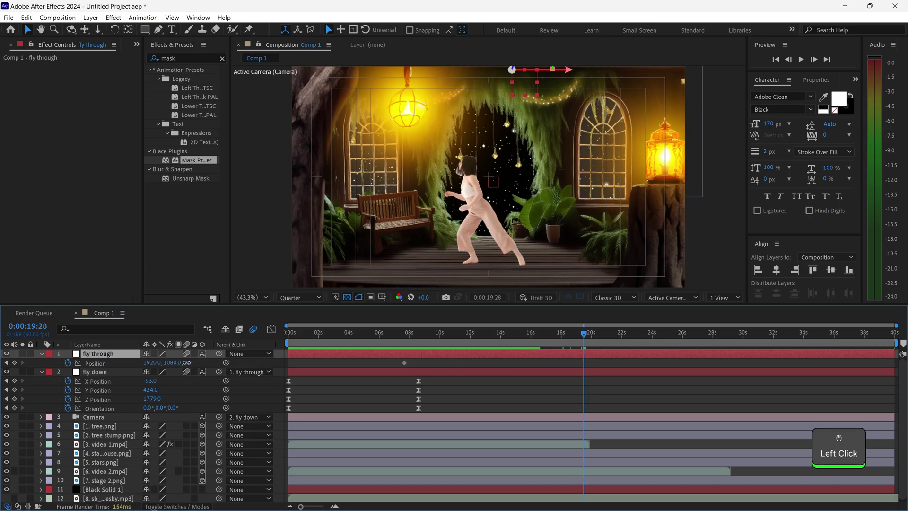
drag(187, 363, 696, 337)
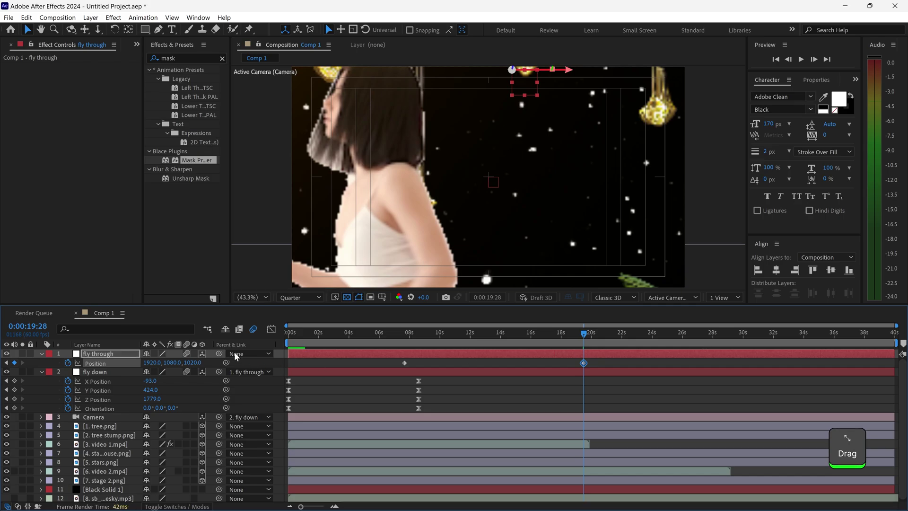
drag(192, 364, 263, 363)
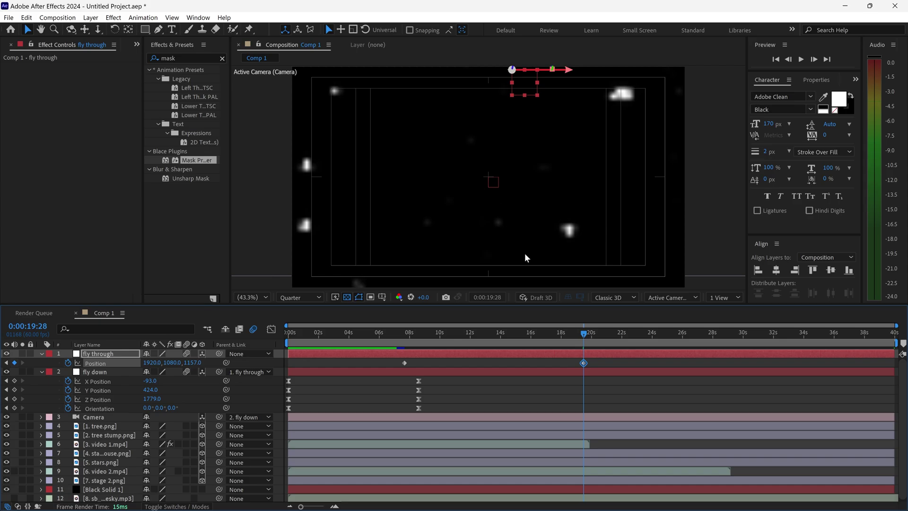
Set a starting Opacity keyframe of 100% on the 5. stars.png layer at 0:00:15:47.
click(527, 336)
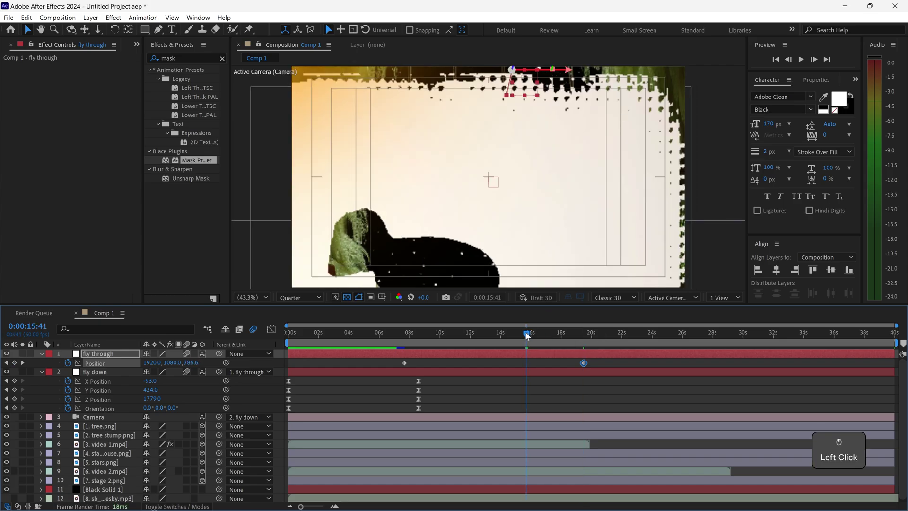
drag(526, 334, 515, 332)
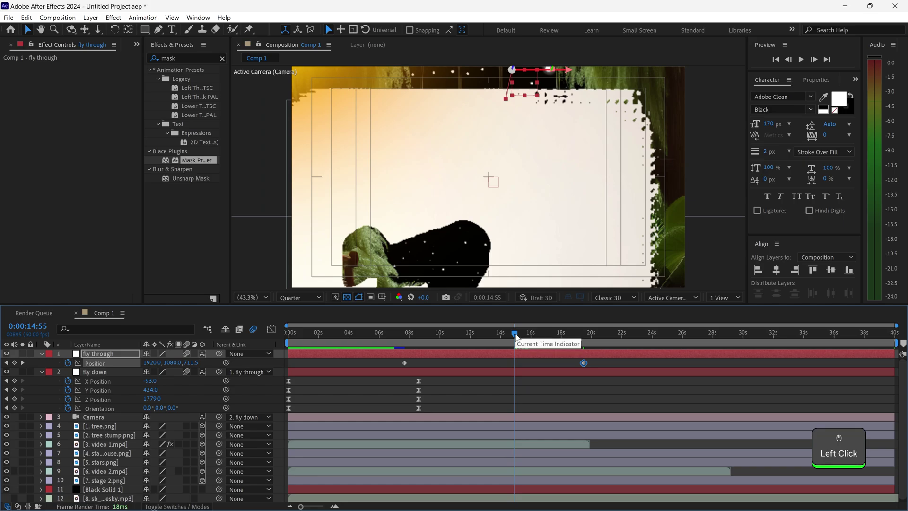
drag(518, 335, 532, 334)
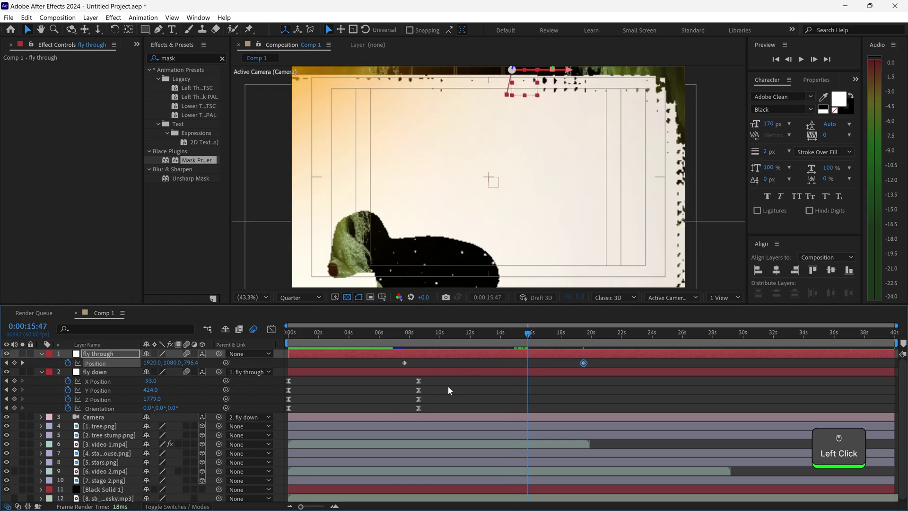
scroll(141, 475, down, 1)
click(95, 461)
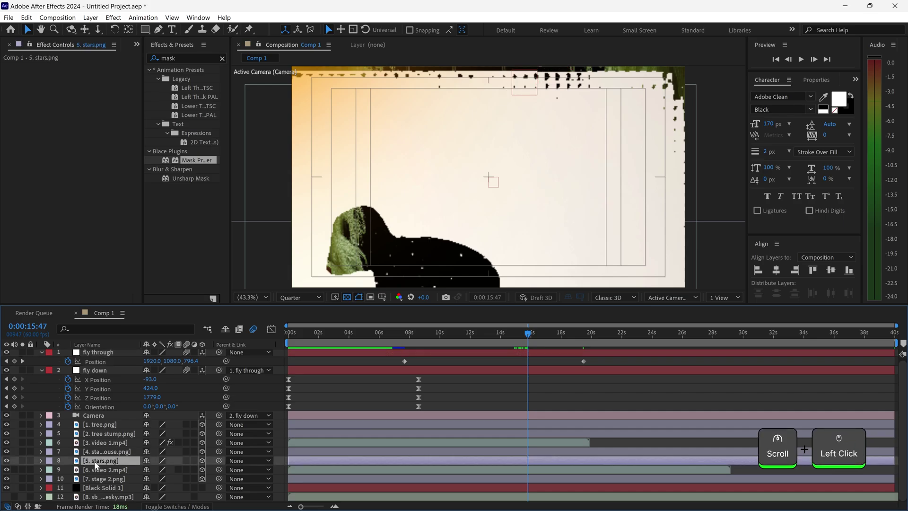
key(t)
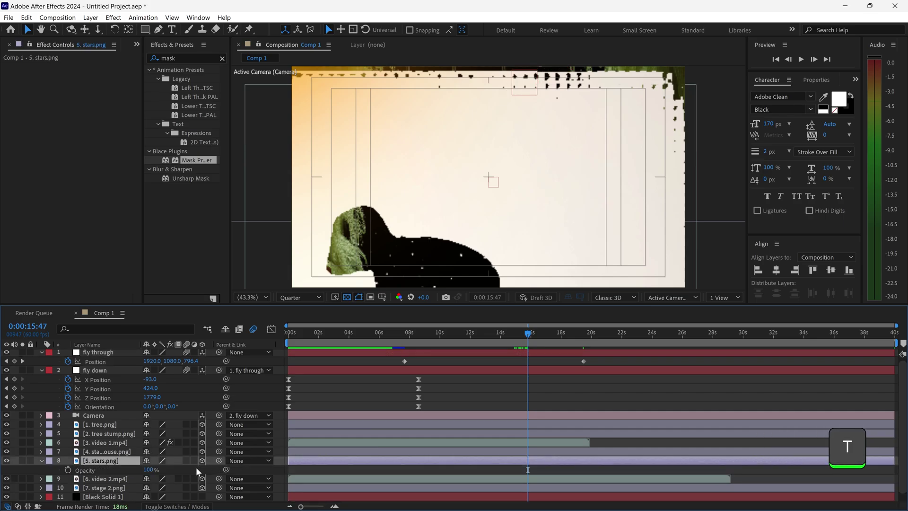
click(67, 470)
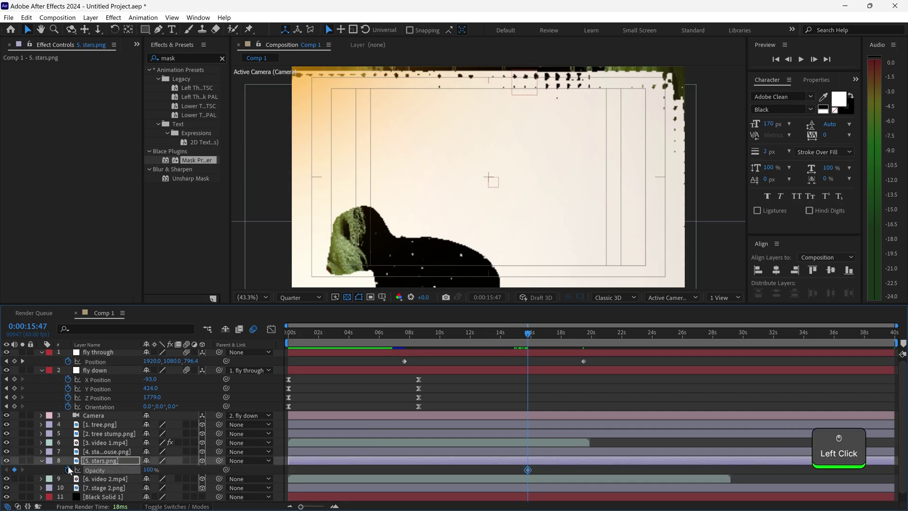
Fade the 5. stars.png layer to 0% opacity at 0:00:18:34 and scrub through the fade.
click(570, 334)
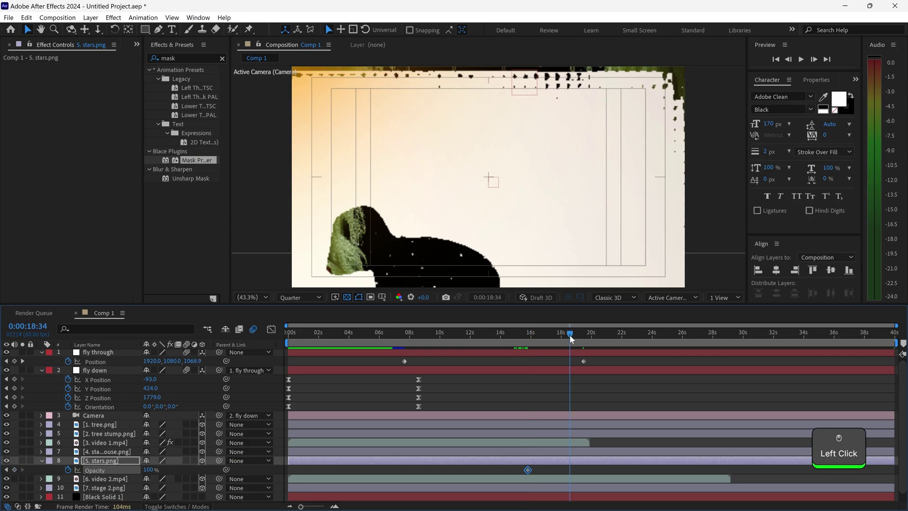
text(0)
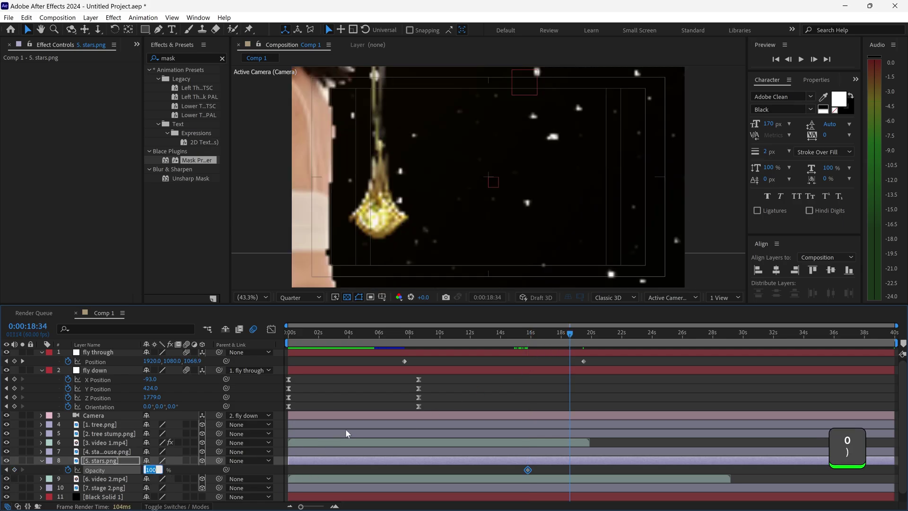
click(478, 389)
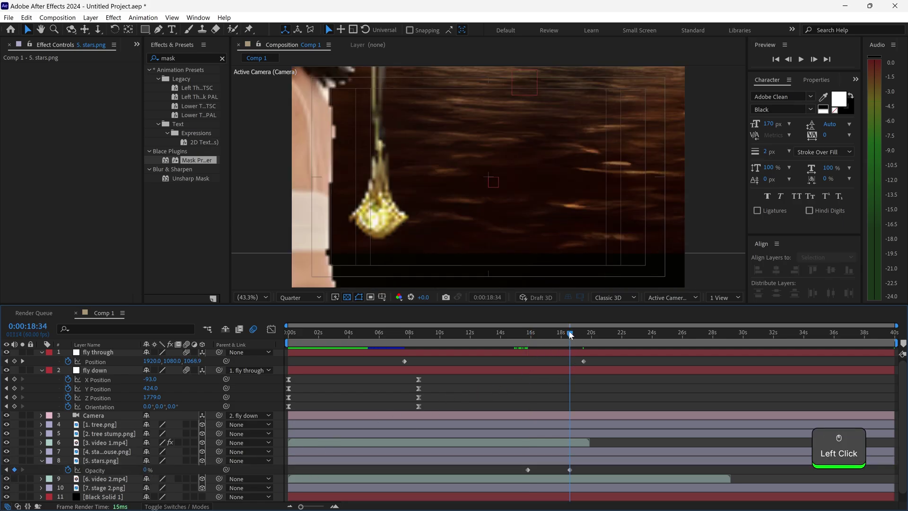
mouse_move(570, 335)
mouse_down()
mouse_move(531, 336)
mouse_move(569, 337)
mouse_up()
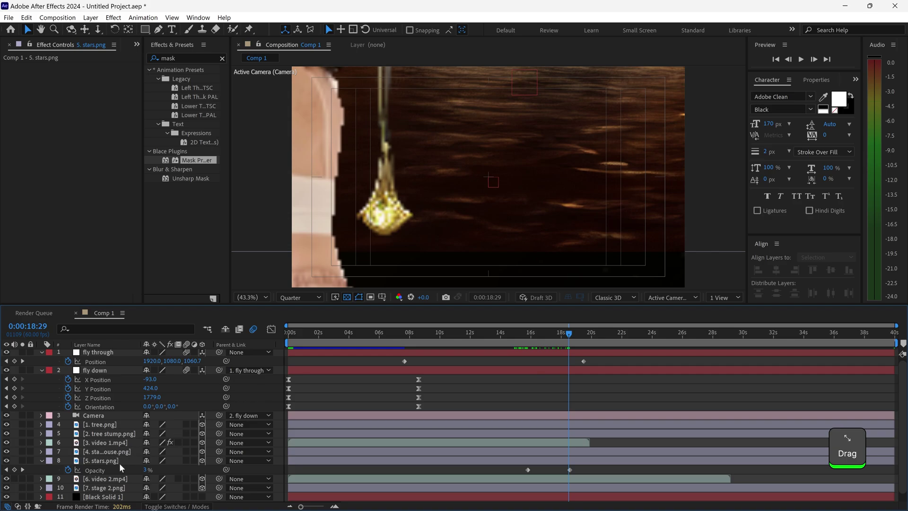
Switch to two views and move the 7. stage 2.png layer farther back in Z and lower in Y to fill the camera view.
click(105, 488)
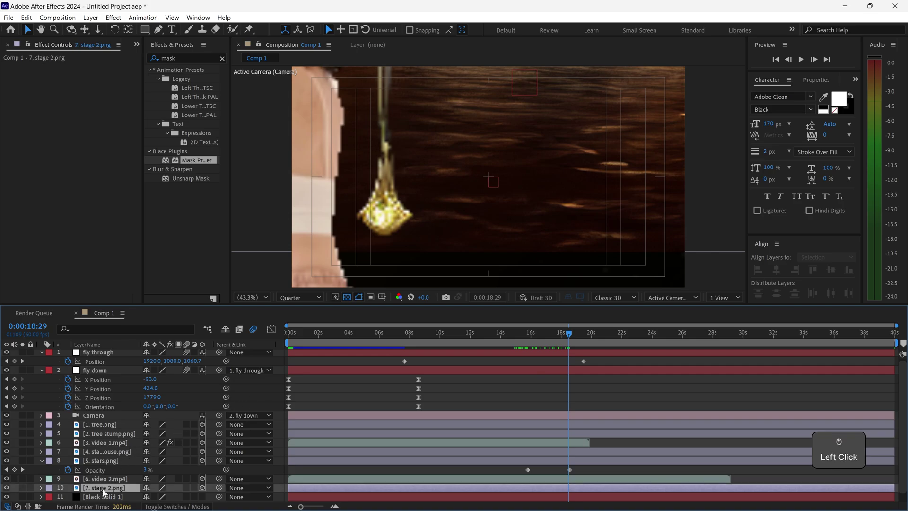
click(692, 298)
click(721, 302)
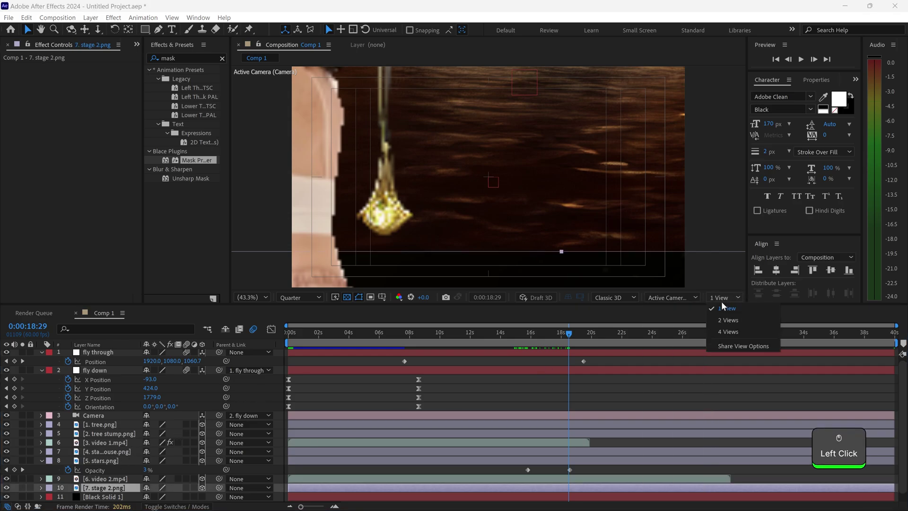
click(724, 318)
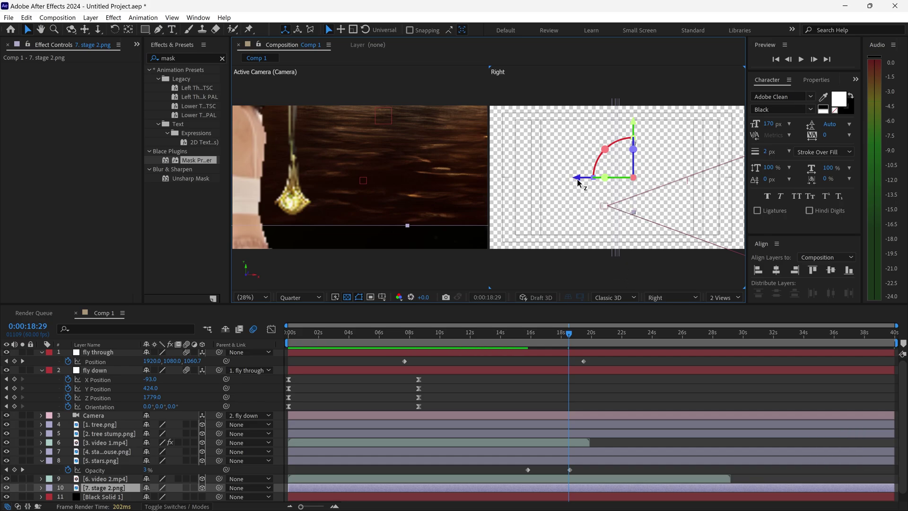
drag(577, 182, 622, 179)
drag(662, 137, 668, 151)
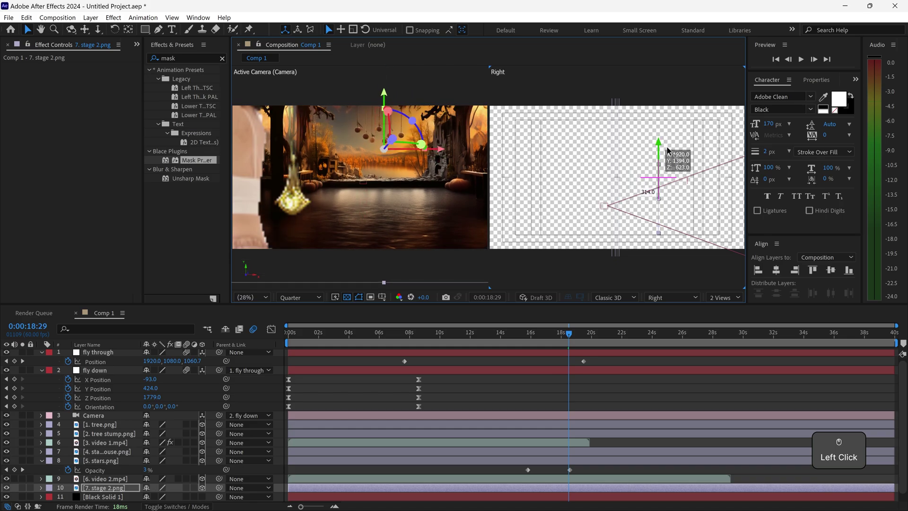
drag(598, 205, 585, 203)
drag(644, 152, 639, 145)
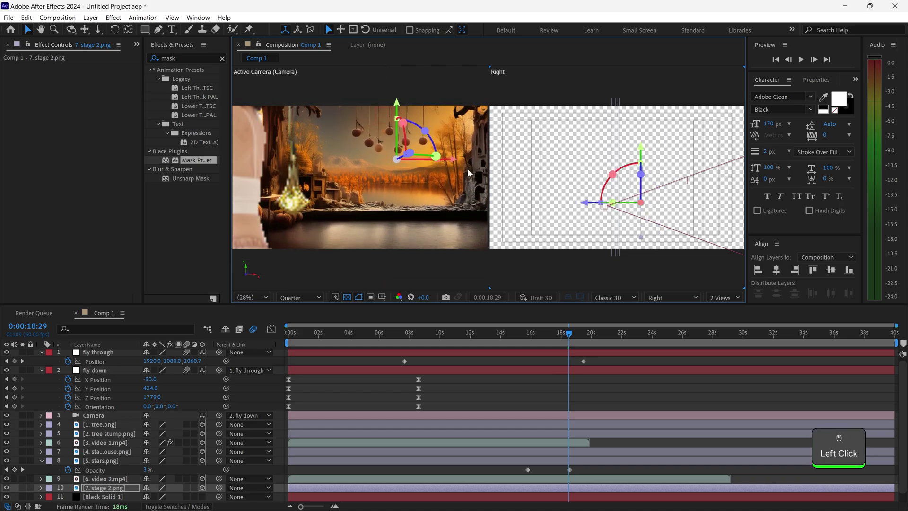
click(467, 169)
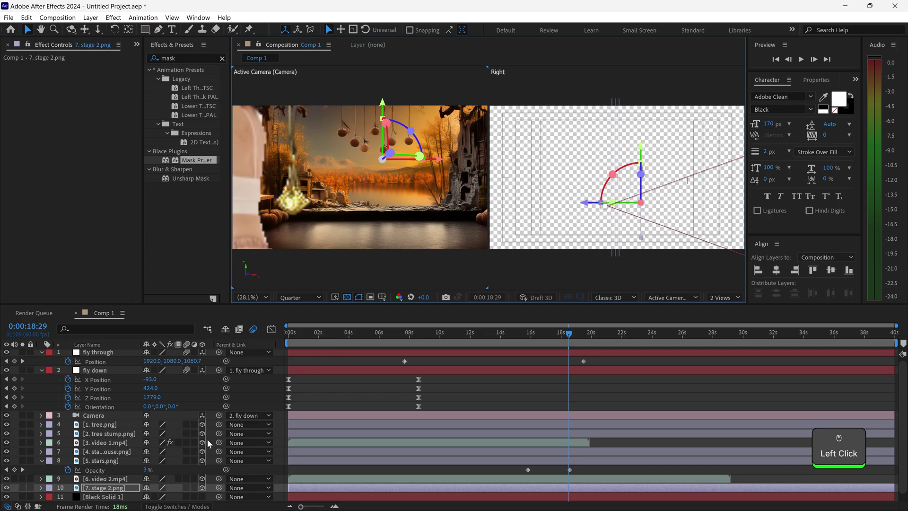
Position the 6. video 2.mp4 layer in front of the second stage by adjusting its Y, Z and X positions.
click(125, 479)
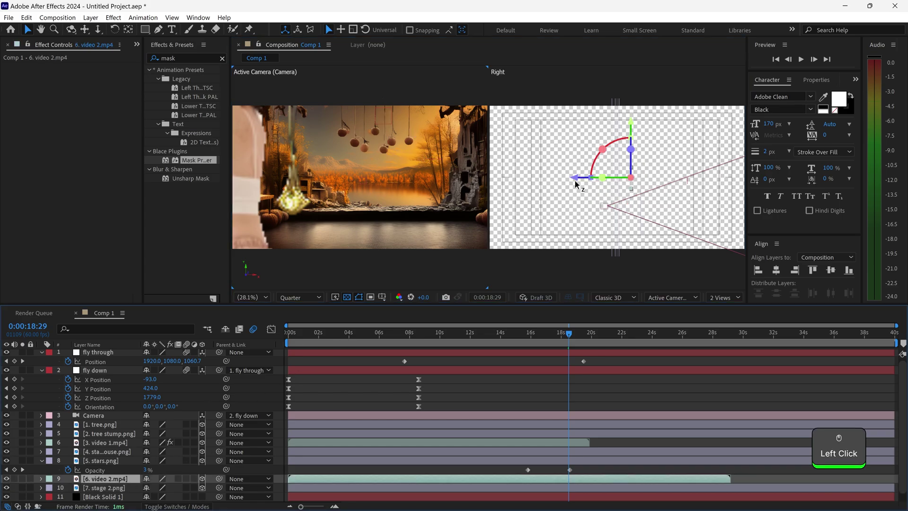
drag(631, 126, 635, 152)
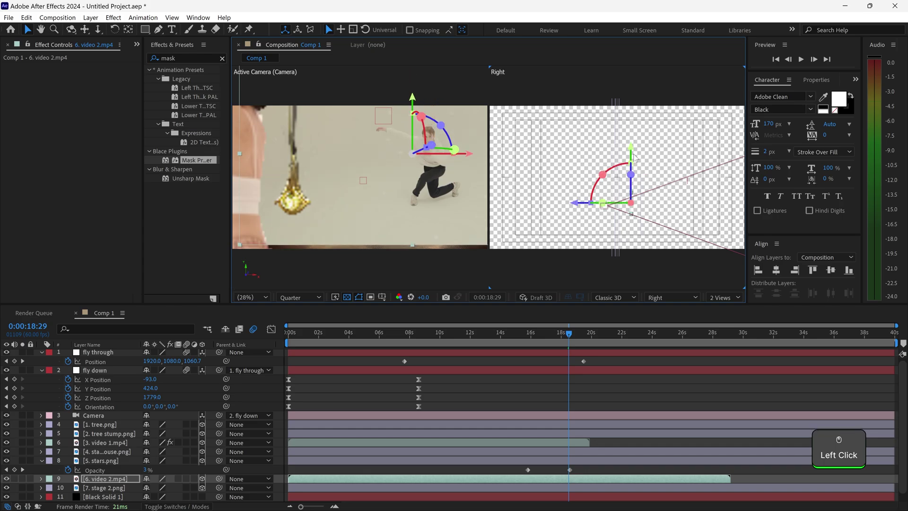
drag(576, 208, 586, 209)
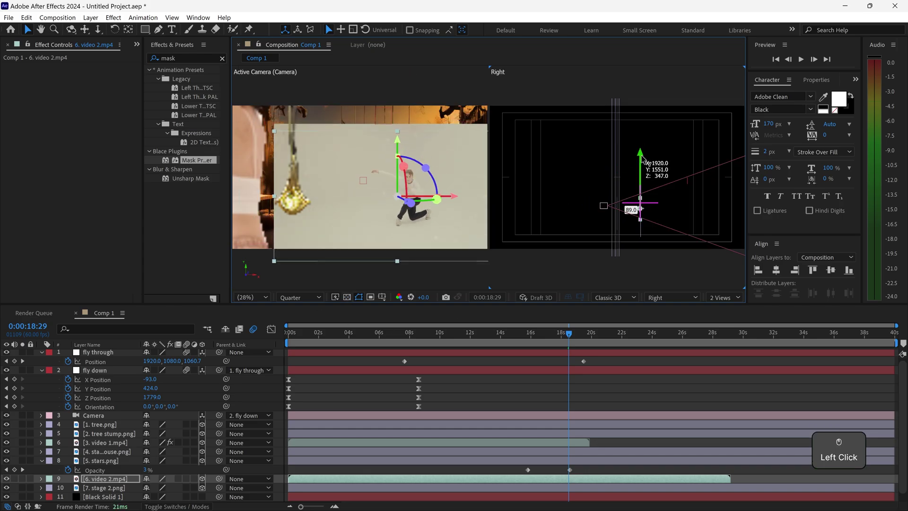
drag(455, 202, 410, 201)
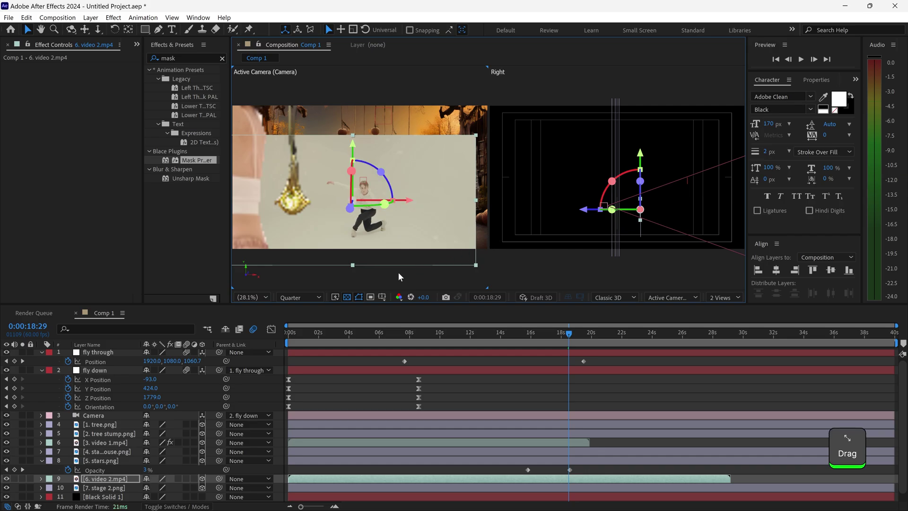
Draw a rectangular mask around the dancer on the 6. video 2.mp4 layer and apply the Mask Prompter effect.
click(148, 30)
drag(320, 166, 411, 243)
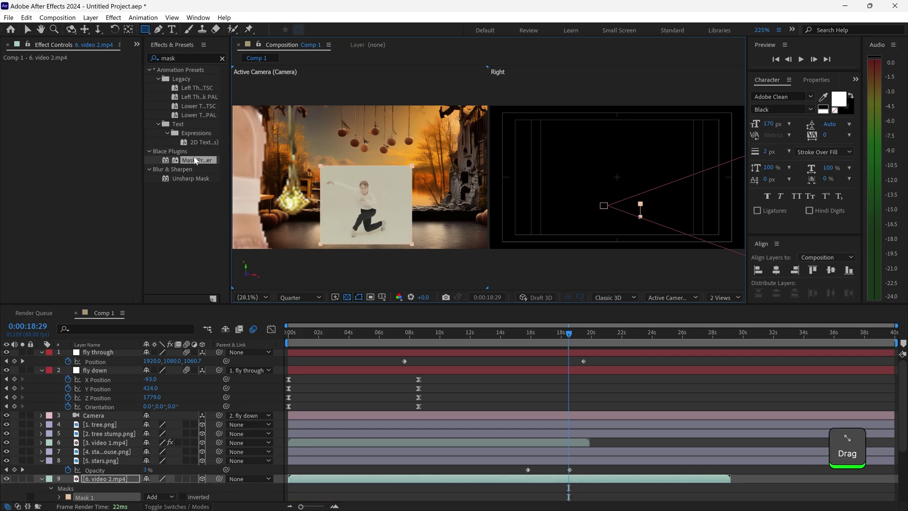
drag(196, 161, 114, 479)
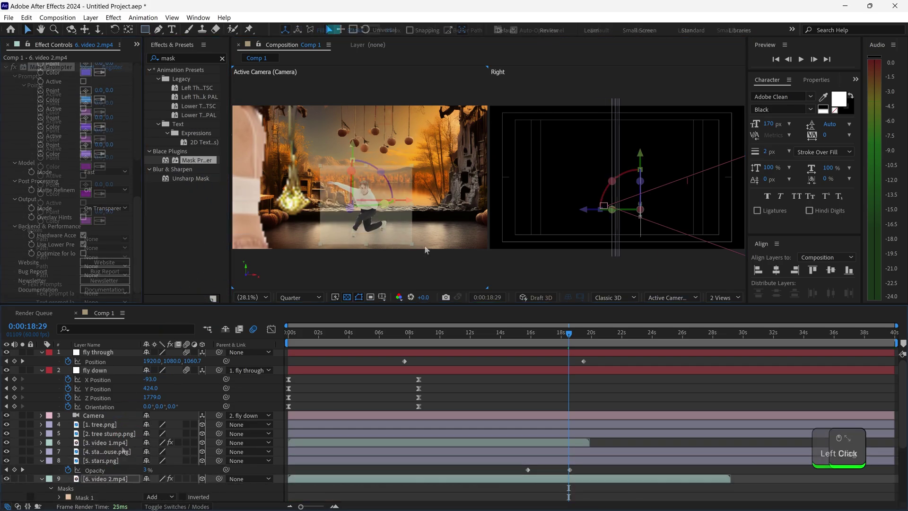
click(425, 250)
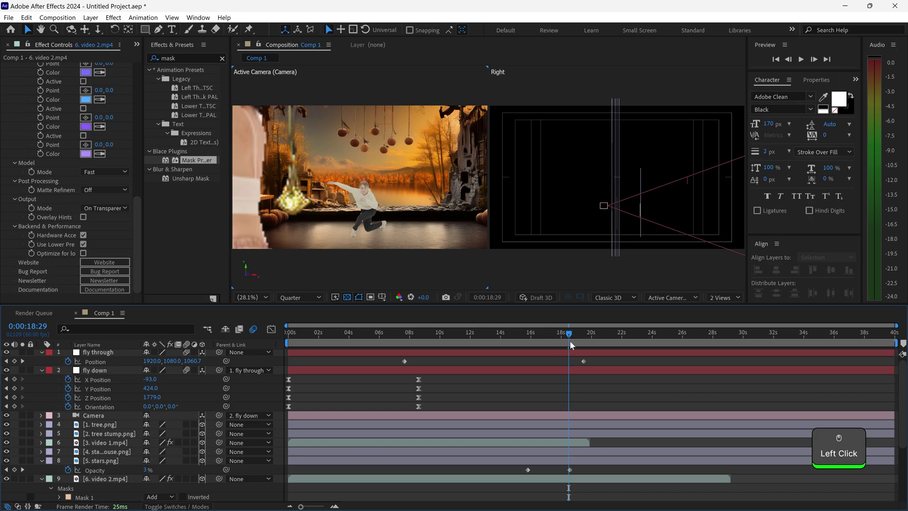
Scrub back through the cutouts and set a starting Mask Path keyframe for Mask 1 on 3. video 1.mp4 at 0:00:11:47.
mouse_move(569, 333)
mouse_down()
mouse_move(529, 334)
mouse_move(575, 336)
mouse_up()
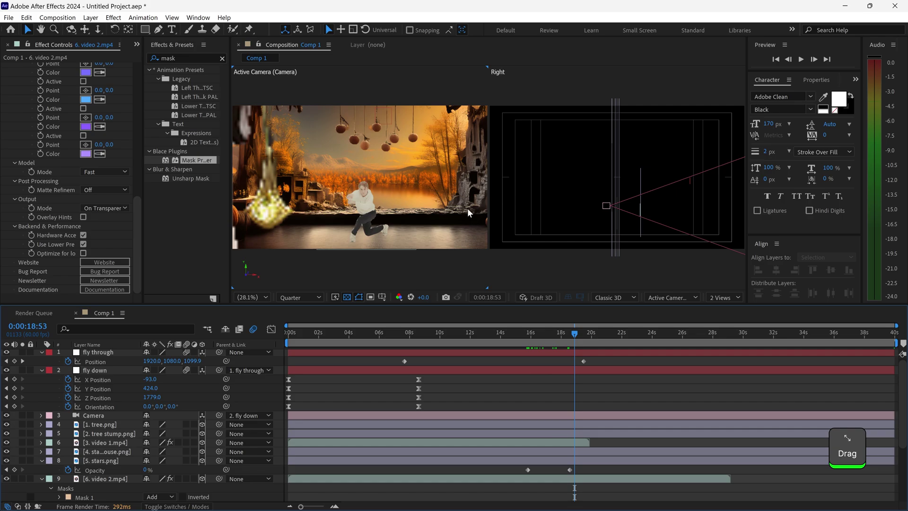
click(549, 333)
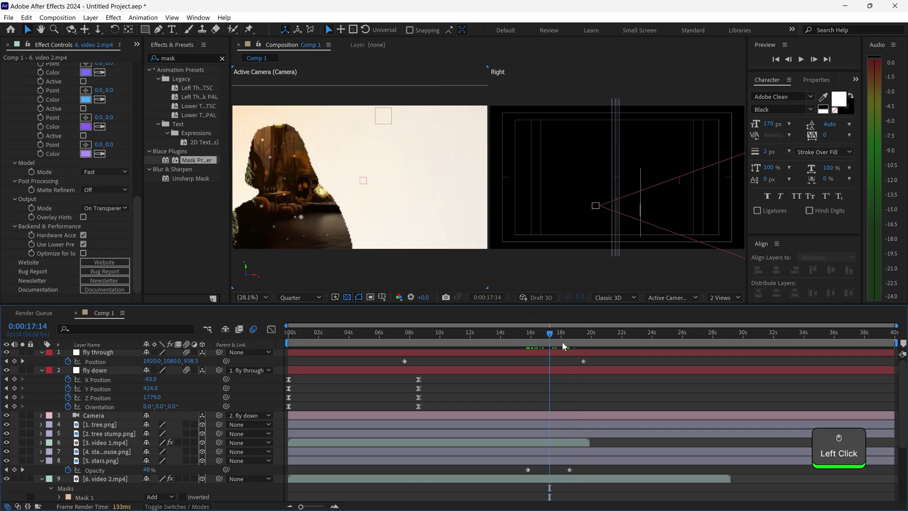
drag(533, 336, 479, 336)
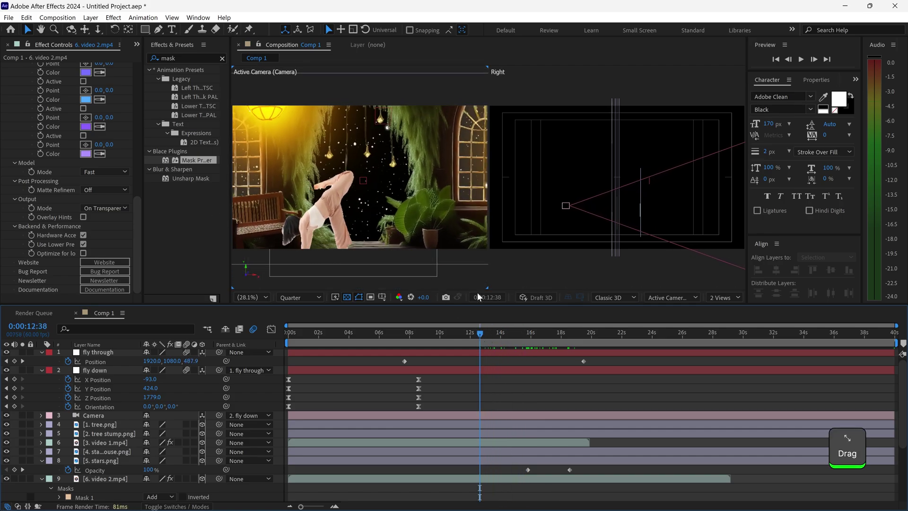
click(468, 333)
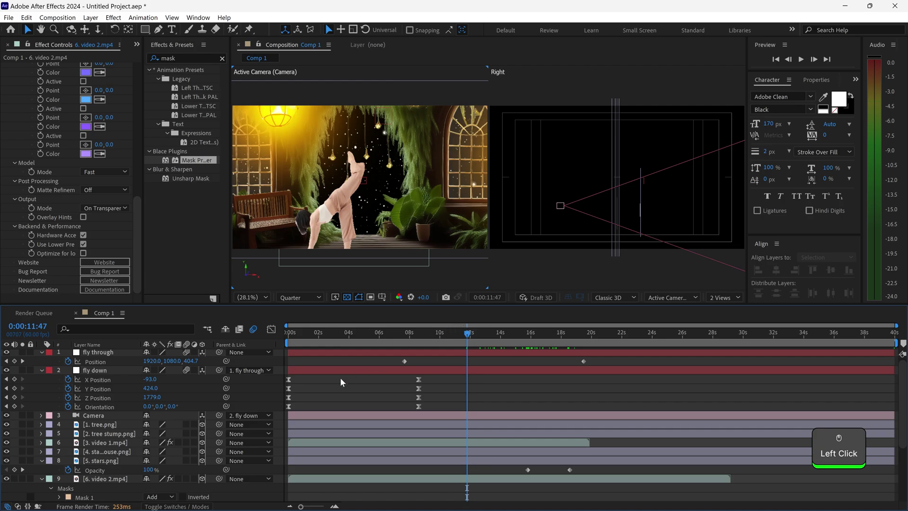
click(103, 443)
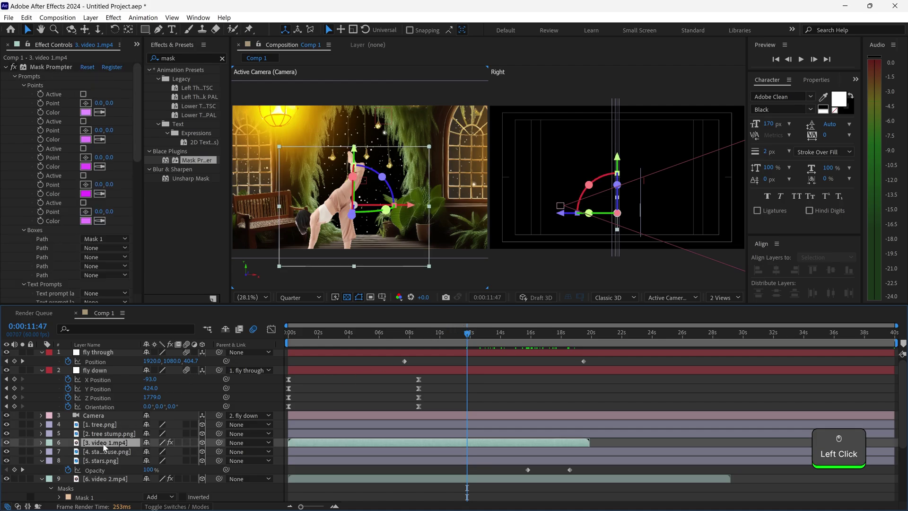
click(40, 443)
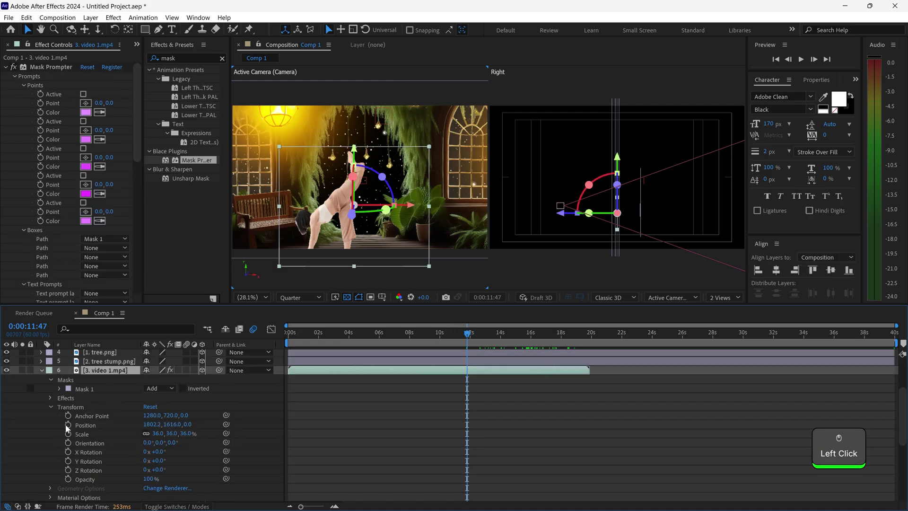
click(59, 387)
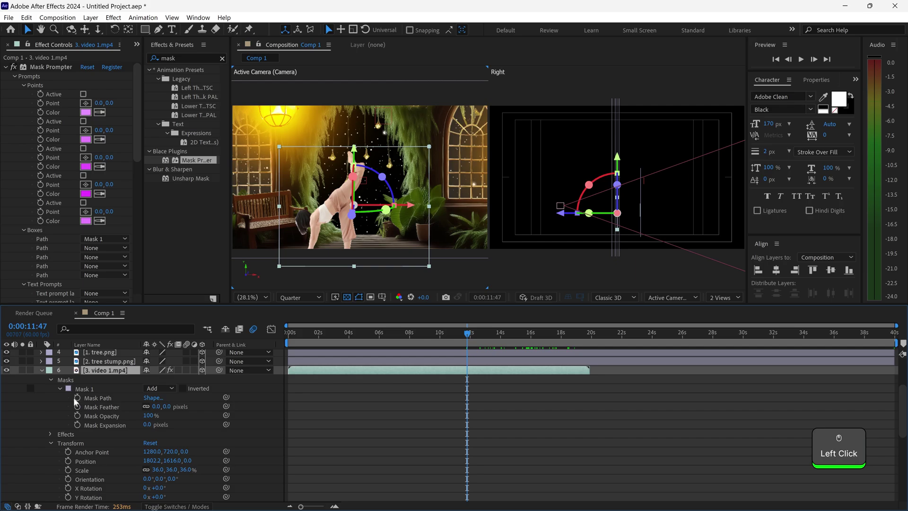
click(78, 398)
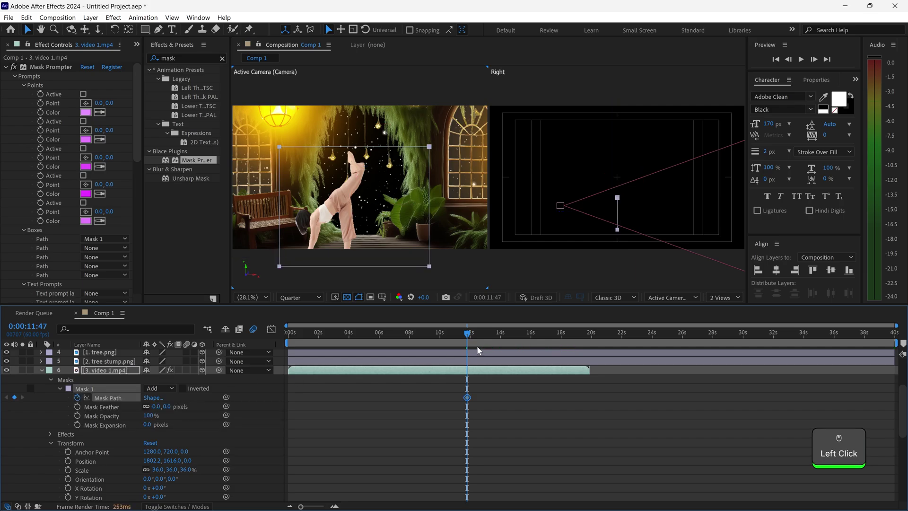
Reshape Mask 1 on 3. video 1.mp4 around the dancer, keyframing Mask Path at 0:00:14:42 and nearby frames, and collapse both video layers.
drag(473, 336, 511, 335)
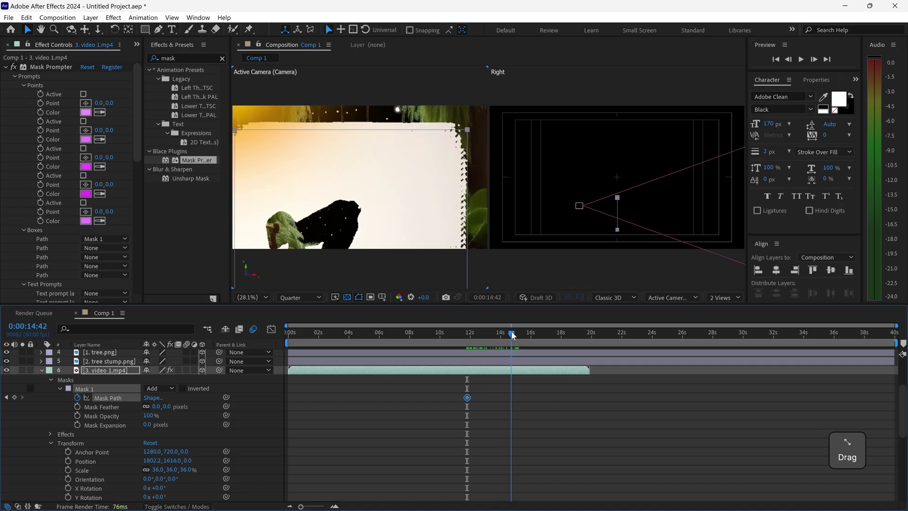
click(447, 208)
click(439, 209)
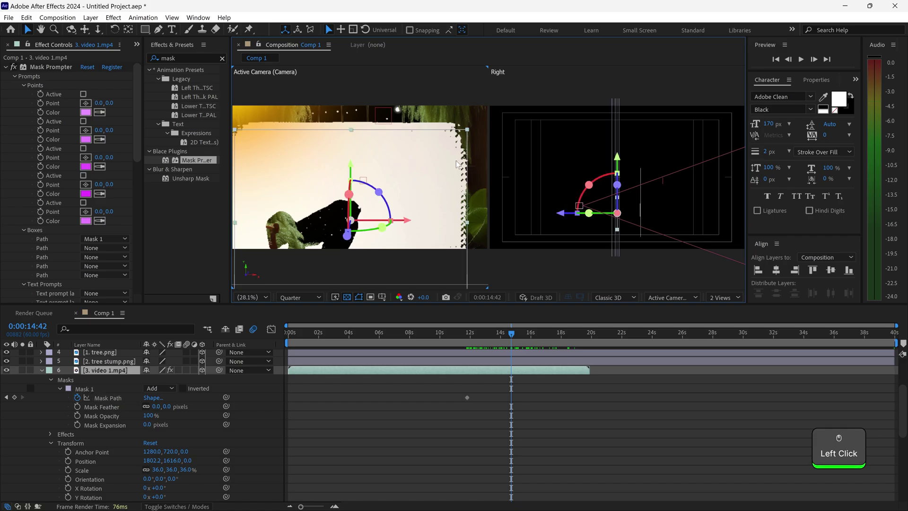
click(108, 397)
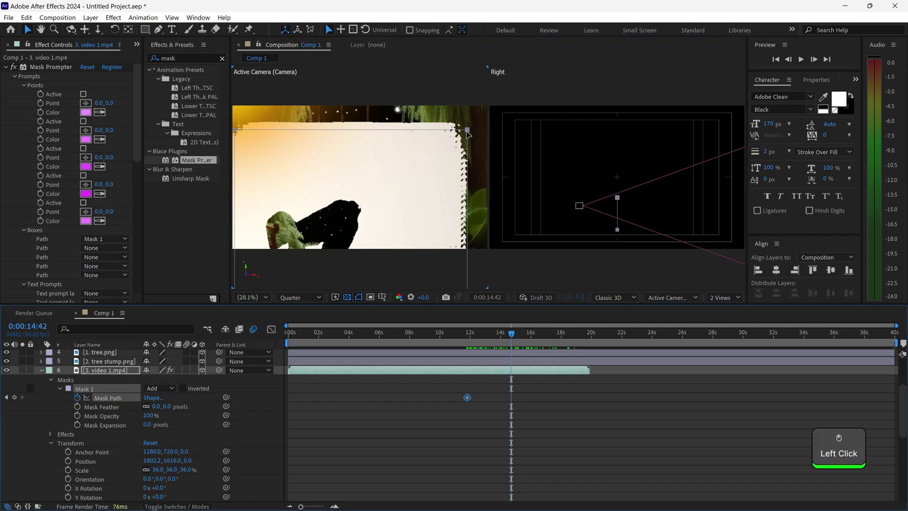
drag(467, 133, 451, 134)
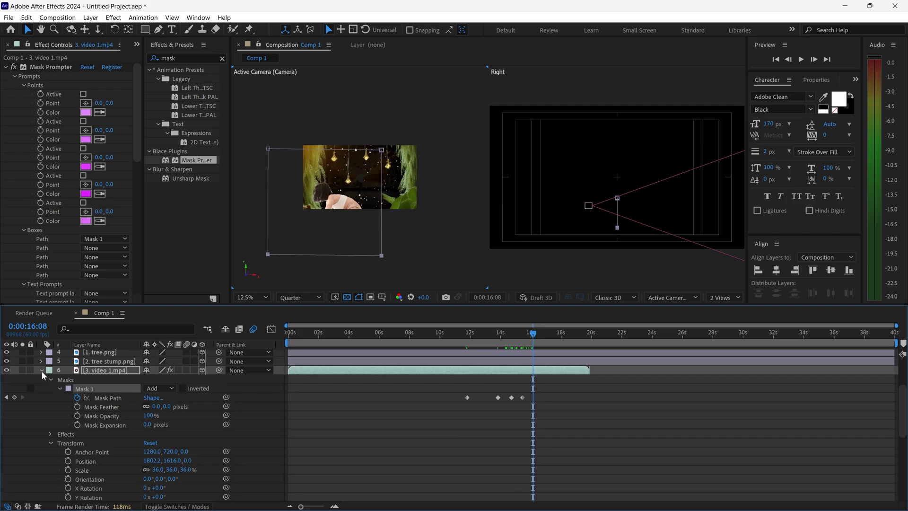
click(41, 371)
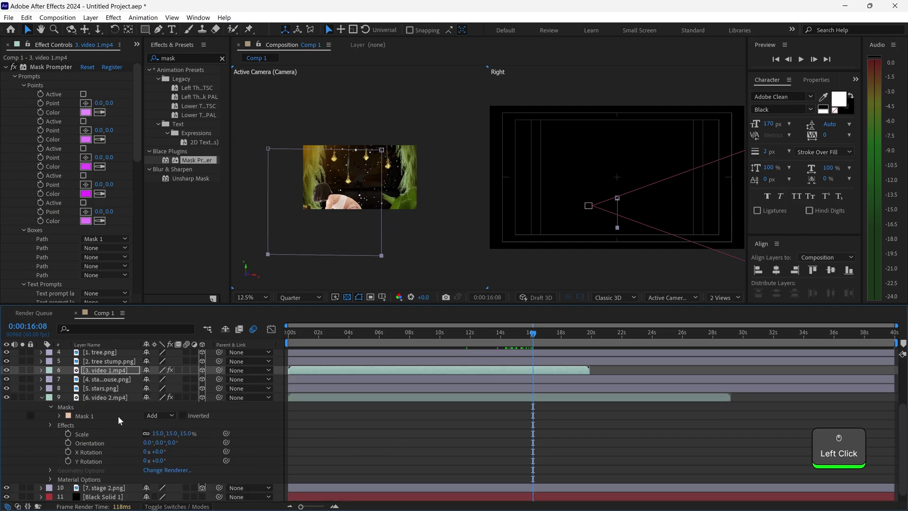
click(40, 397)
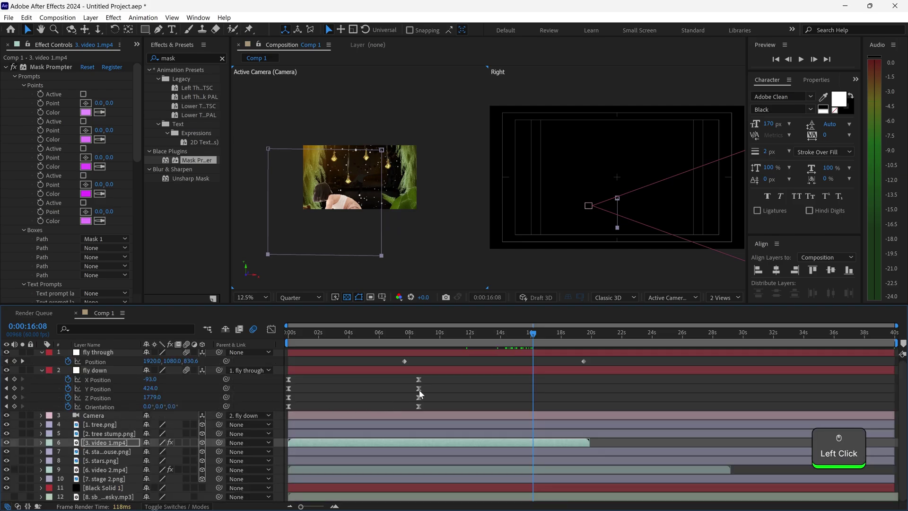
Apply Easy Ease to both Position keyframes of the fly through null, check their curve and preview the move from 0:00:07:35.
click(618, 360)
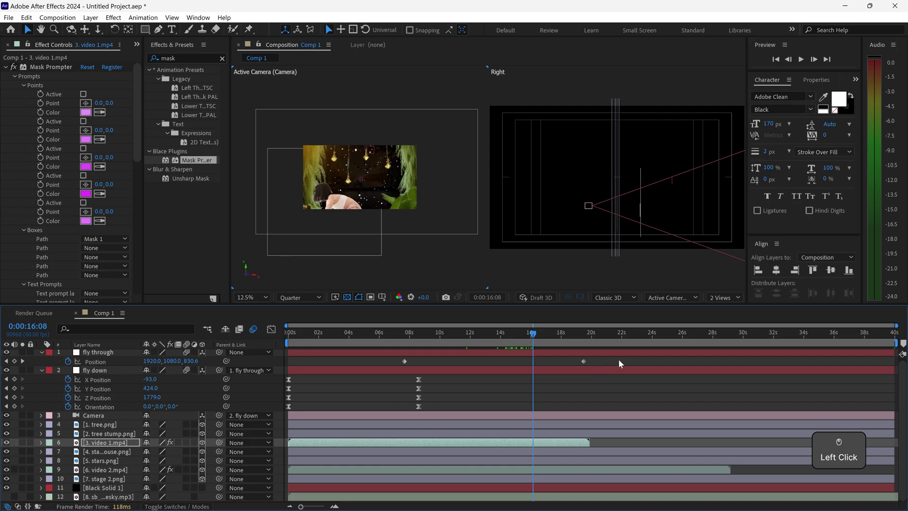
drag(618, 359, 397, 365)
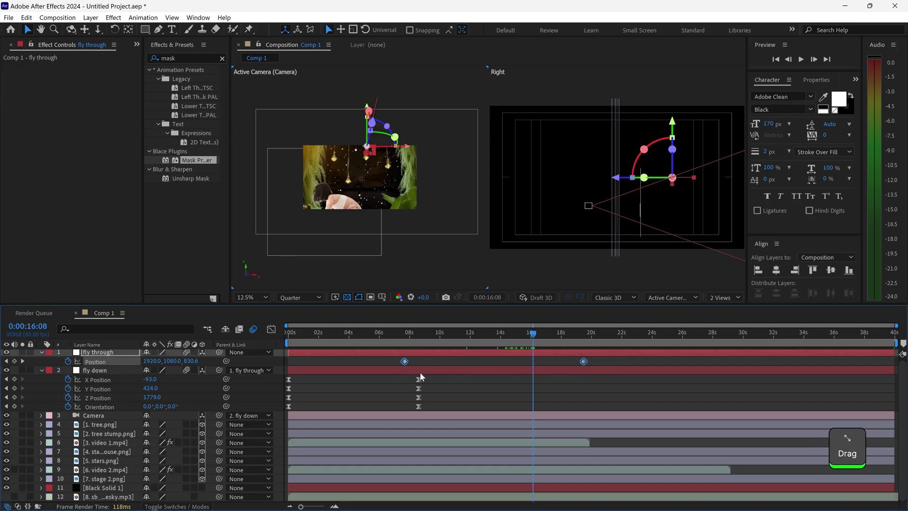
key(F9)
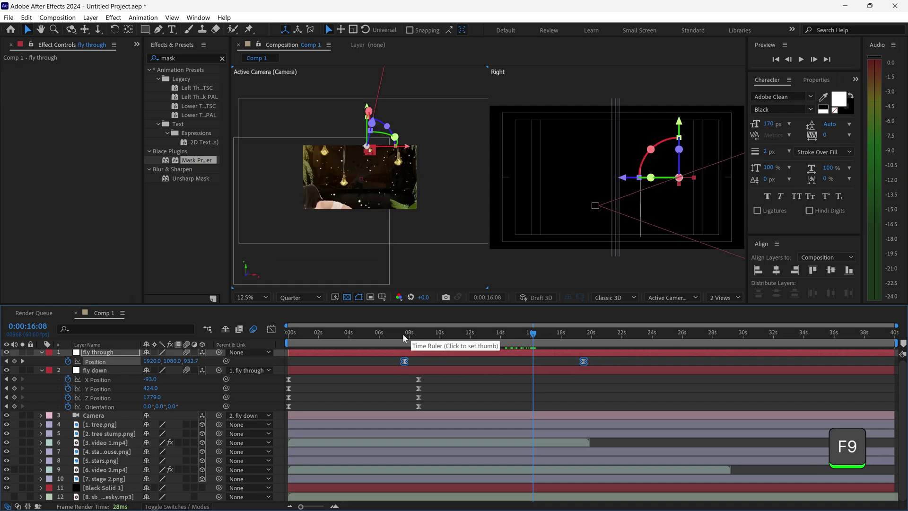
click(402, 333)
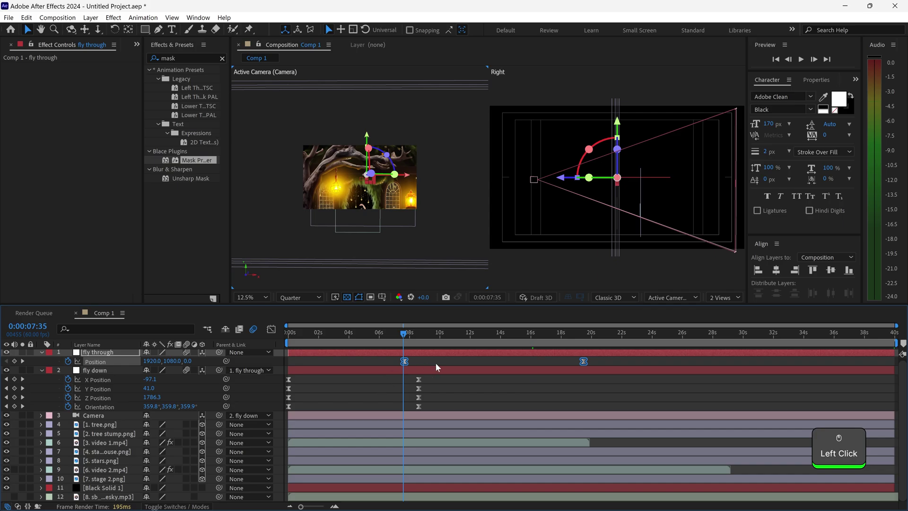
click(271, 330)
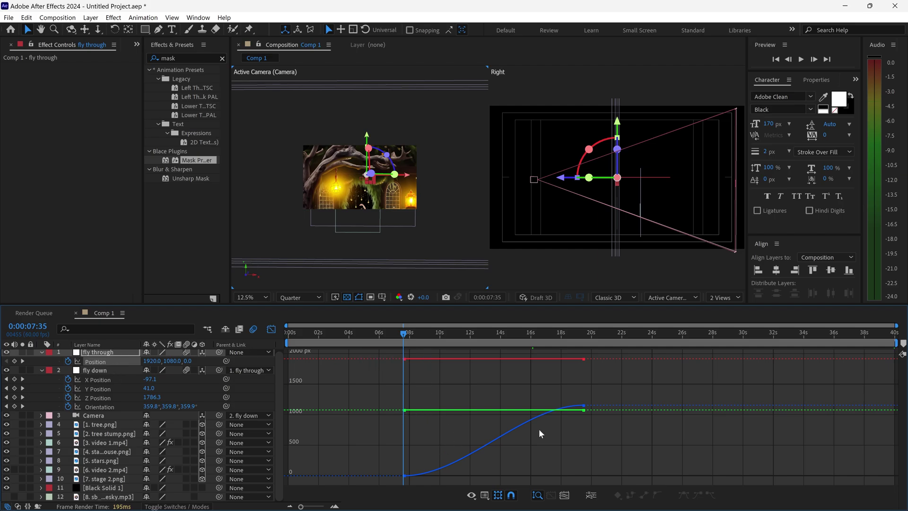
click(272, 329)
key(space)
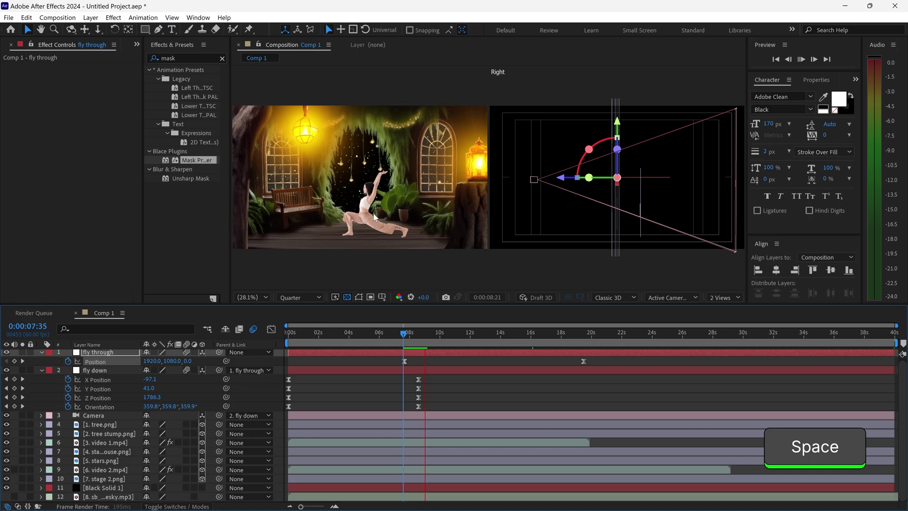
key(space)
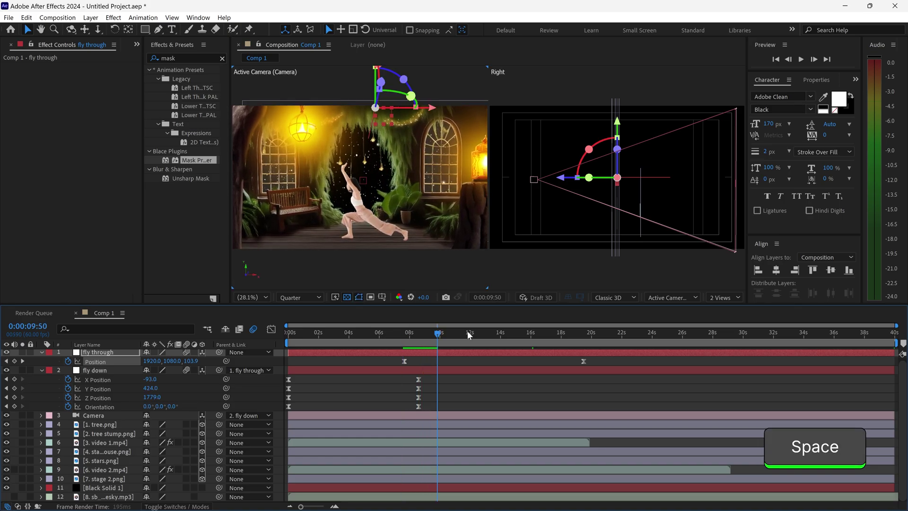
Try shifting the fly down null's ending Y Position keyframe to just past 9 seconds, preview the move and undo the shift.
drag(420, 331, 412, 336)
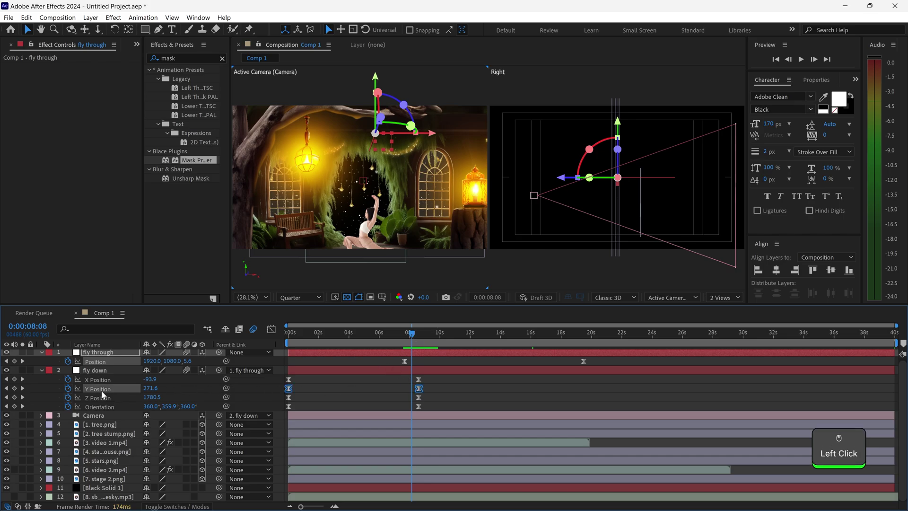
click(138, 390)
drag(419, 388, 429, 388)
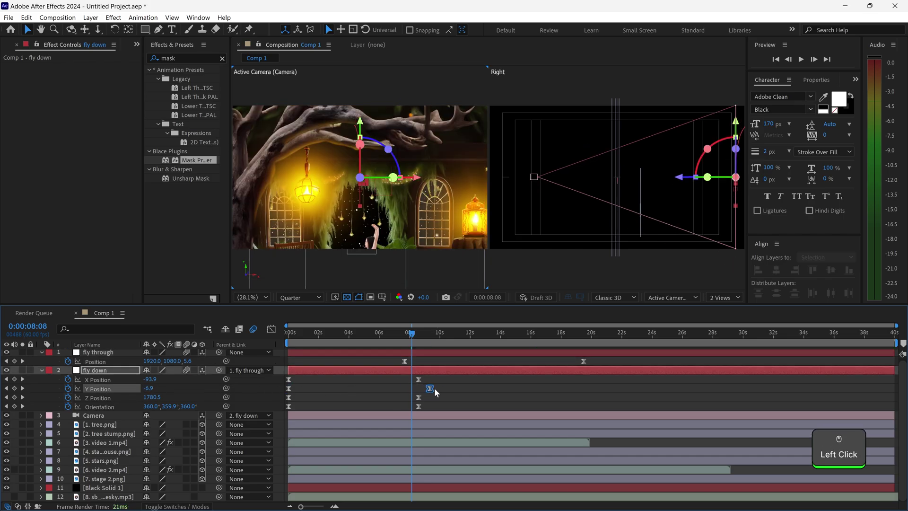
key(space)
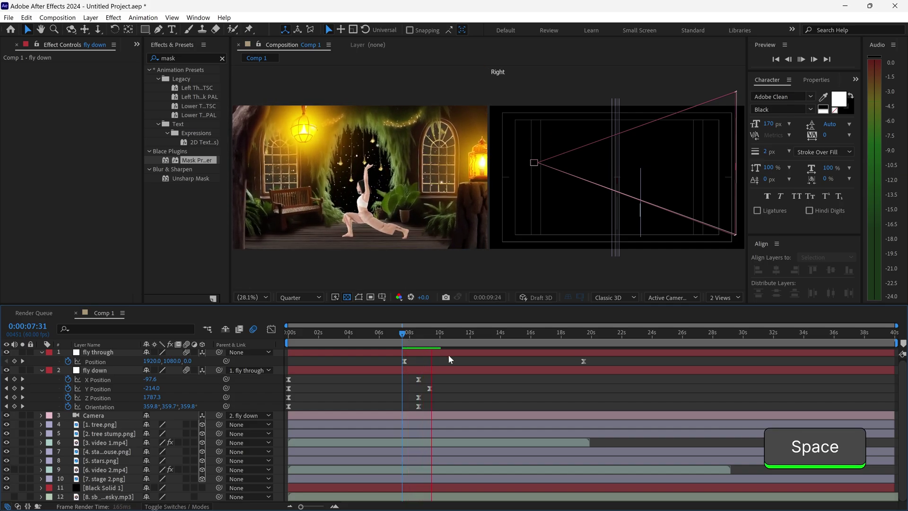
key(ctrl+z)
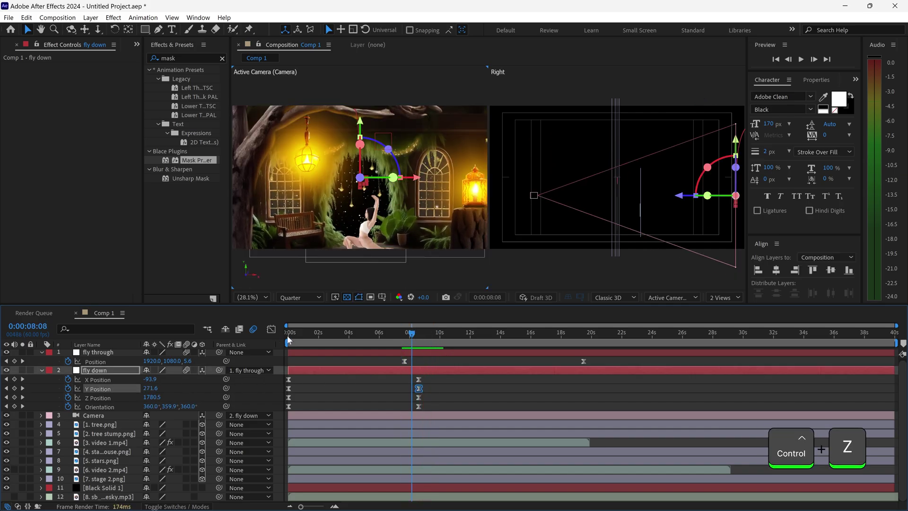
Inspect the fly down null's Y Position curve in the Graph Editor and check the frame at 0:00:11:07.
click(271, 328)
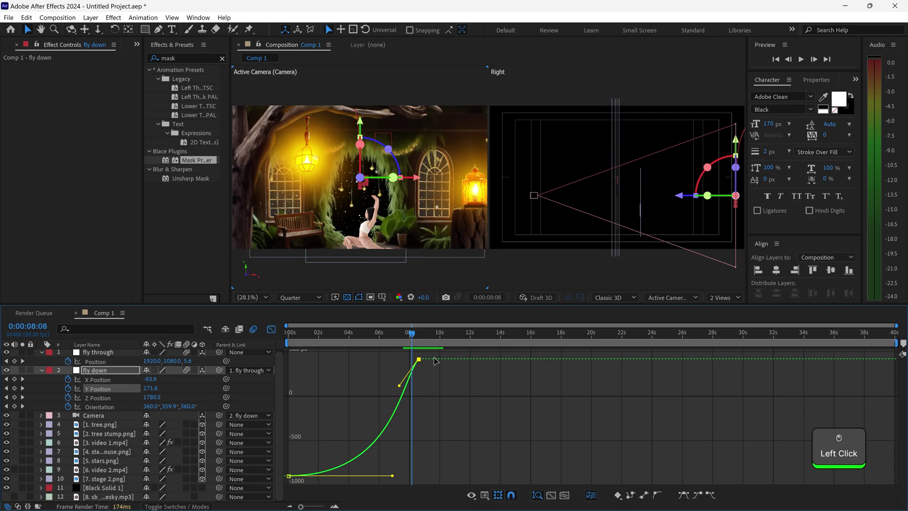
click(456, 335)
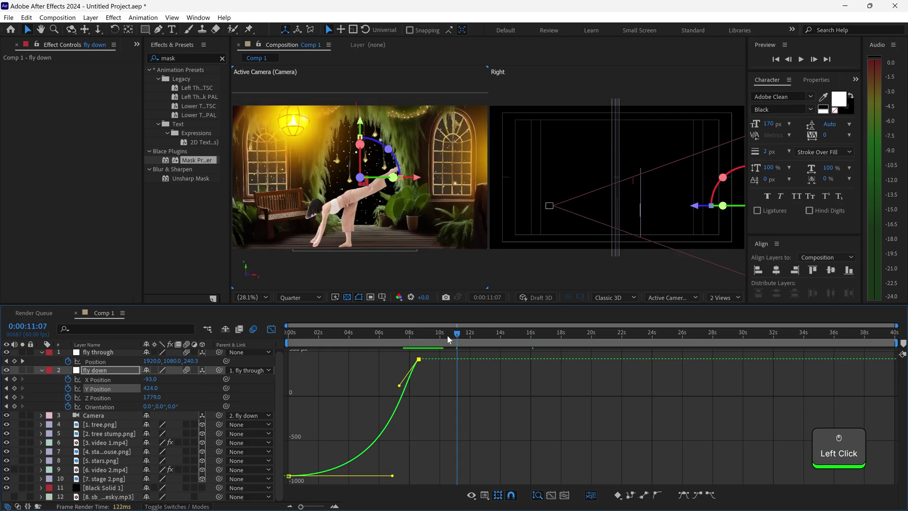
click(273, 328)
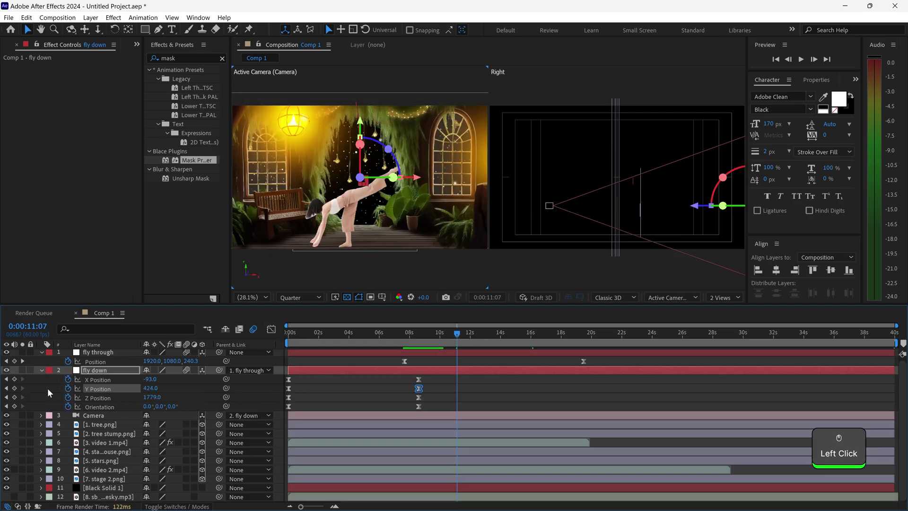
Add a Y Position keyframe at 0:00:11:07 on fly down, shift the preceding one to about 7.4 seconds, and preview the move from 0:00:06:25.
click(270, 329)
drag(419, 368, 403, 400)
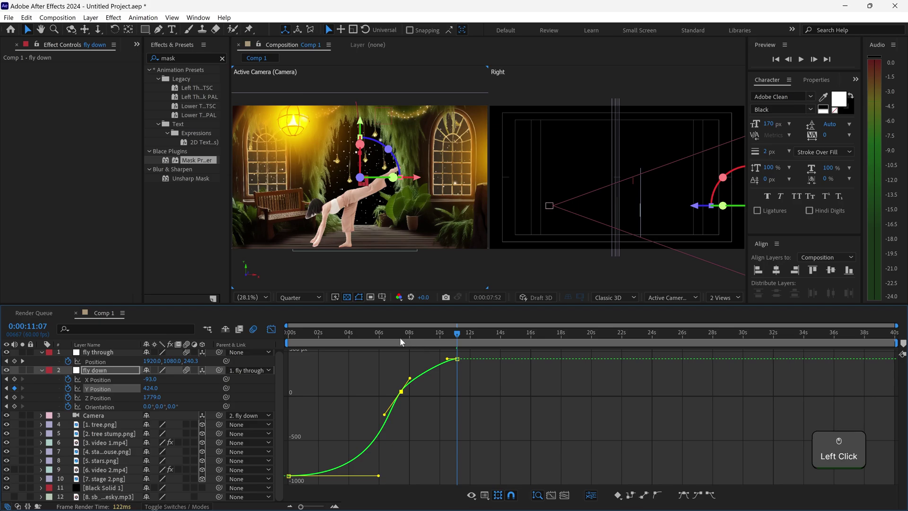
drag(400, 336, 385, 341)
key(space)
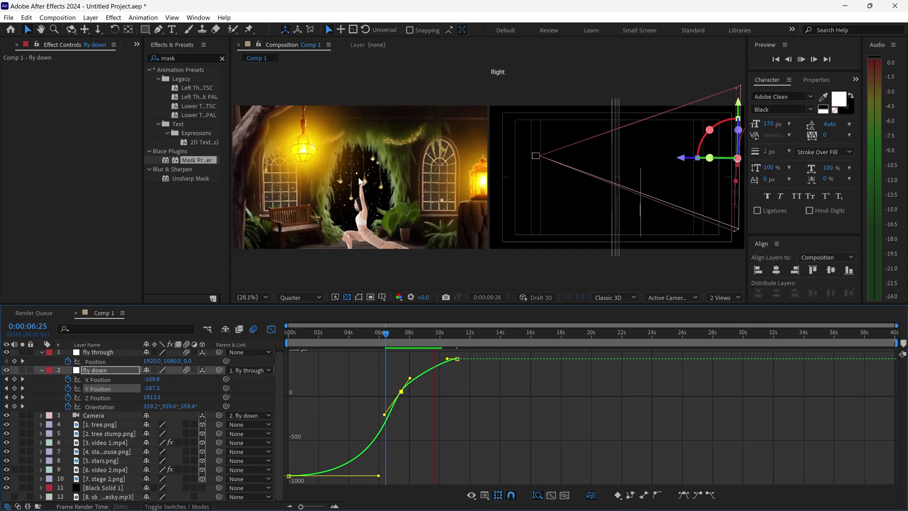
key(shift+F3)
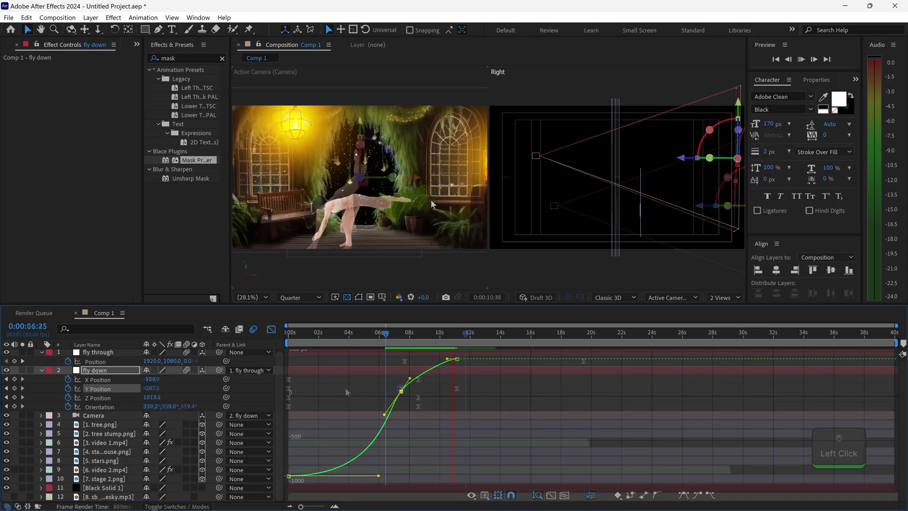
Collapse the properties of the fly down and fly through null layers.
click(103, 389)
click(42, 370)
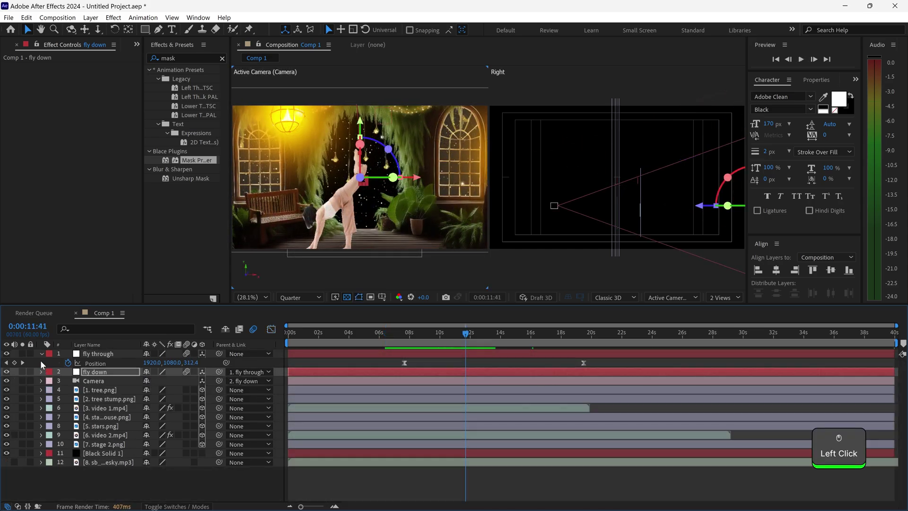
click(42, 353)
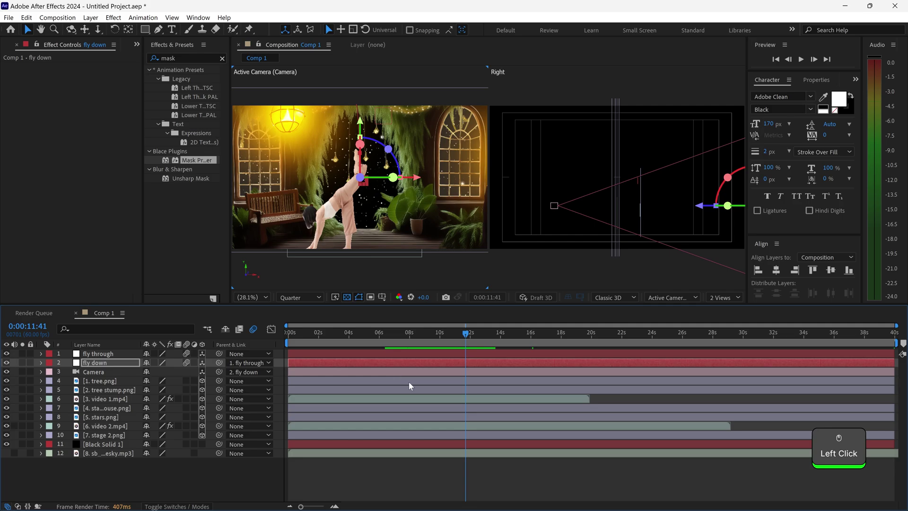
Create a 3D null named final null with motion blur at the top of the layer stack, and parent fly through to it.
right_click(361, 464)
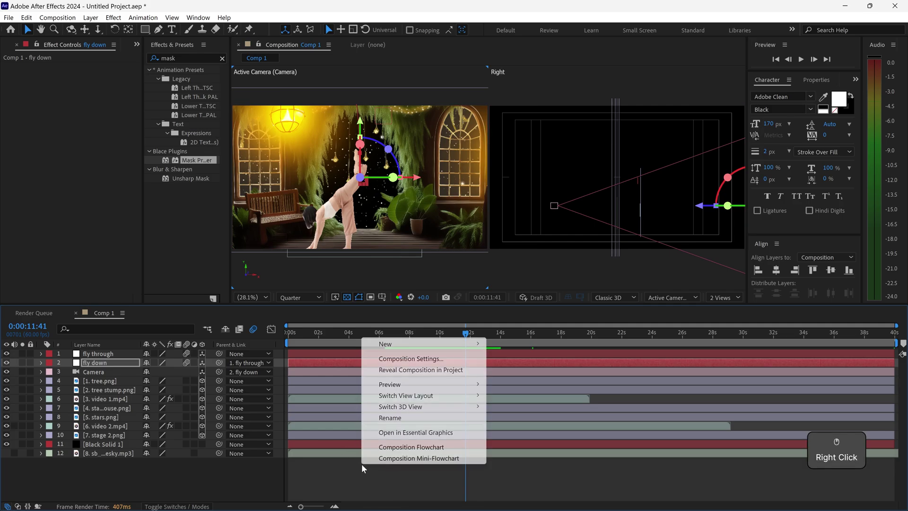
mouse_move(426, 344)
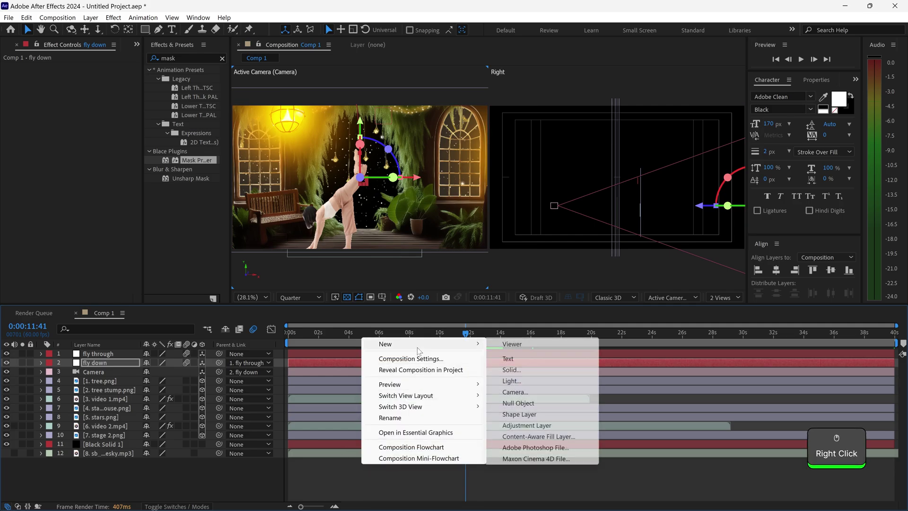
click(519, 403)
drag(108, 366, 108, 355)
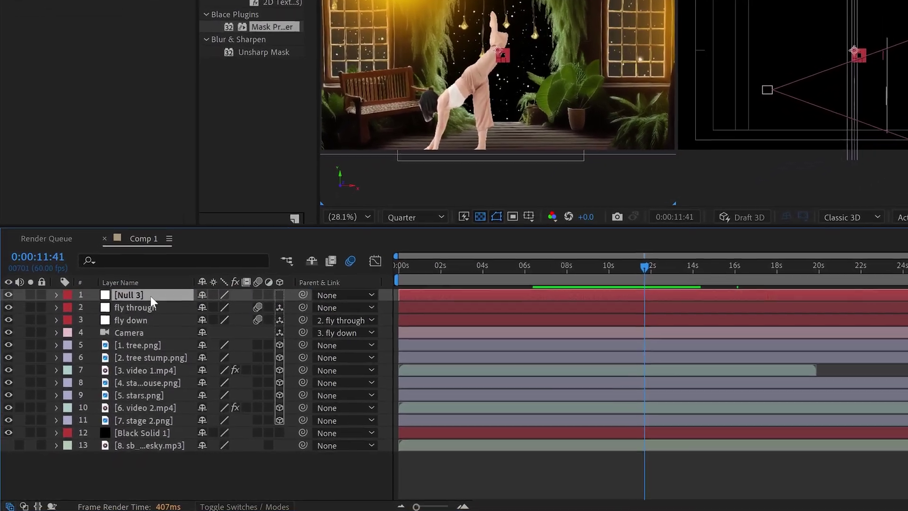
right_click(94, 355)
click(185, 256)
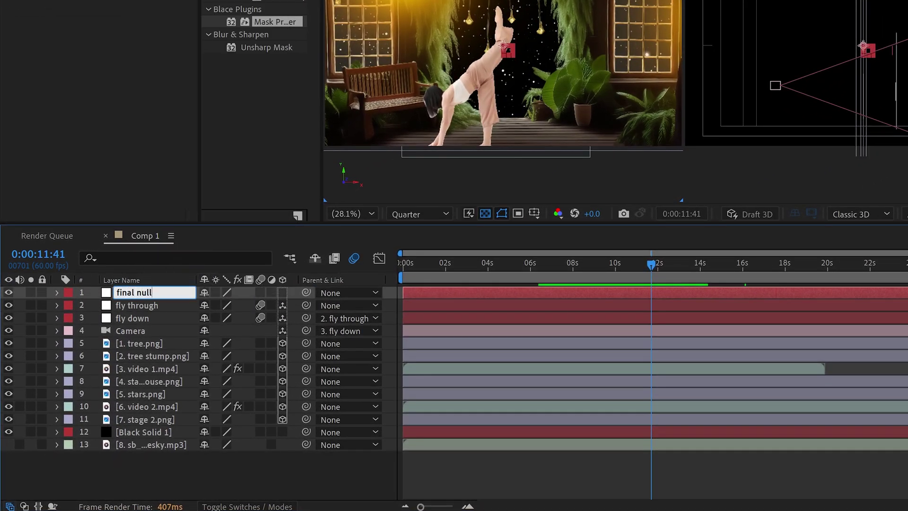
click(240, 446)
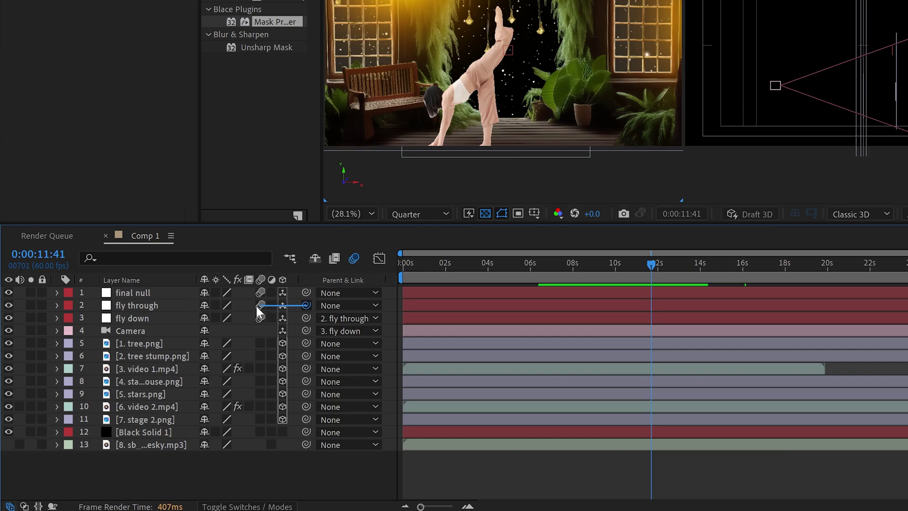
drag(257, 306, 159, 295)
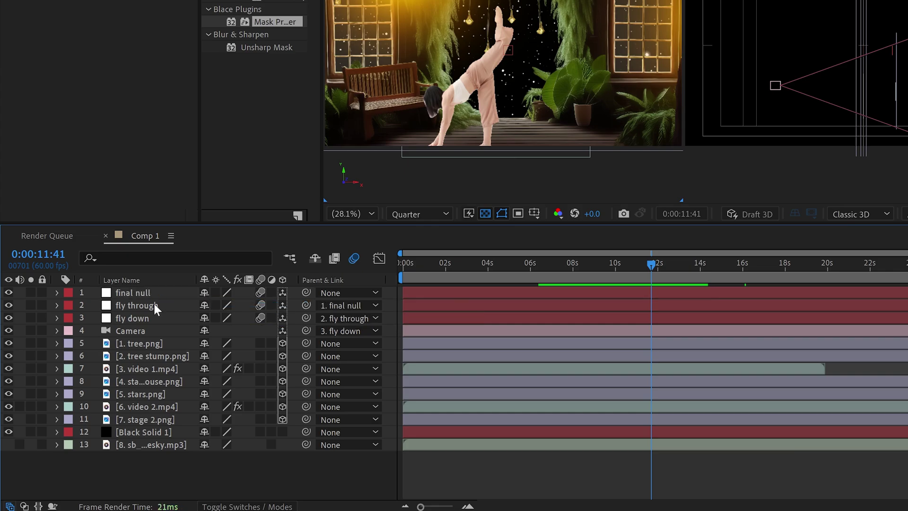
Reveal final null's Position property and the keyframed properties of the fly through and fly down nulls.
click(156, 294)
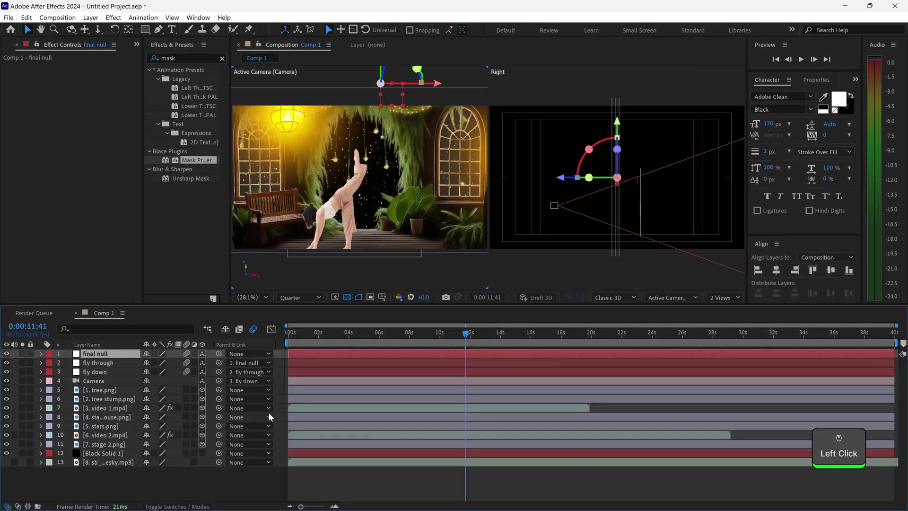
key(p)
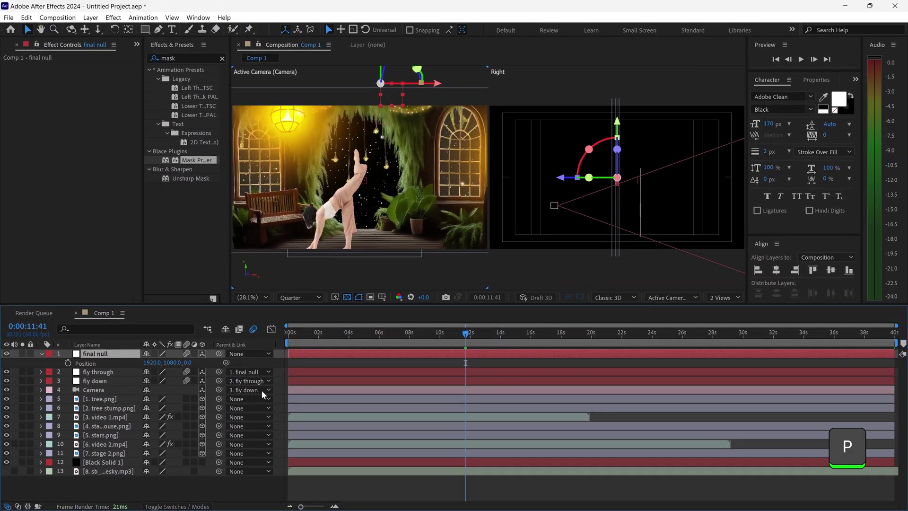
click(109, 372)
key(u)
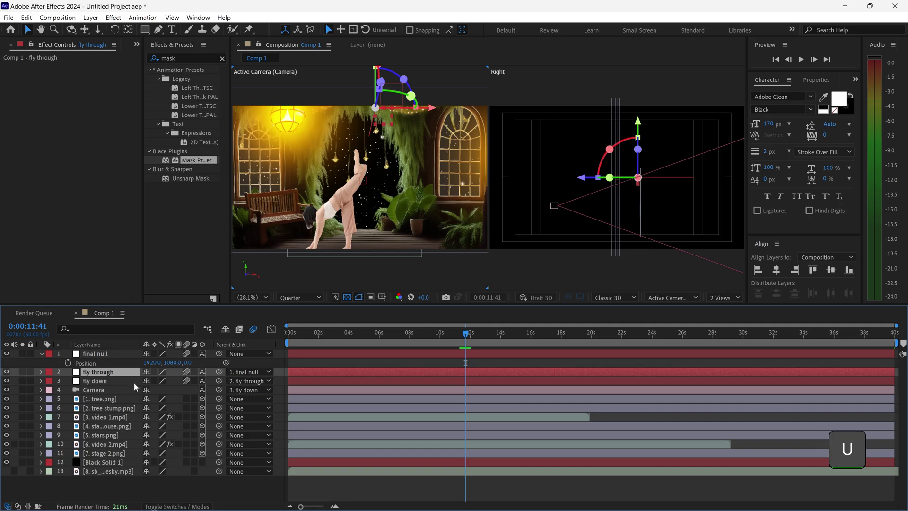
click(109, 389)
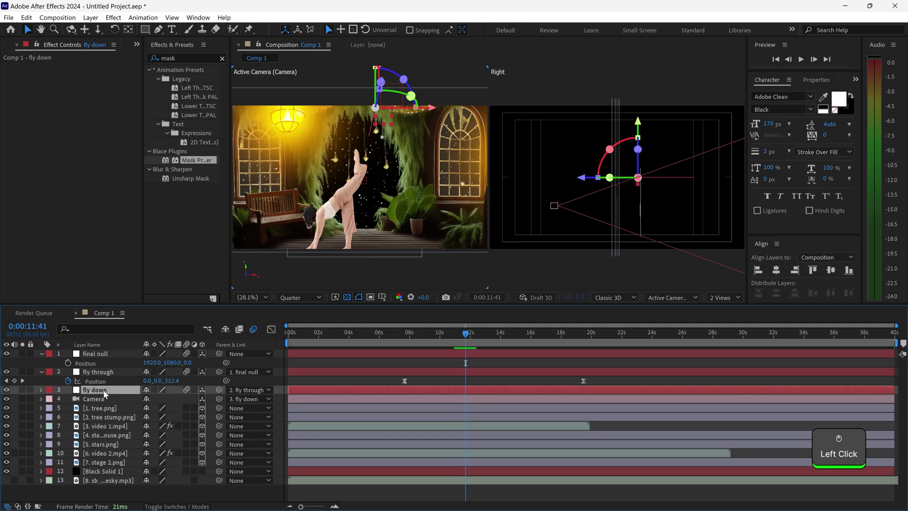
key(u)
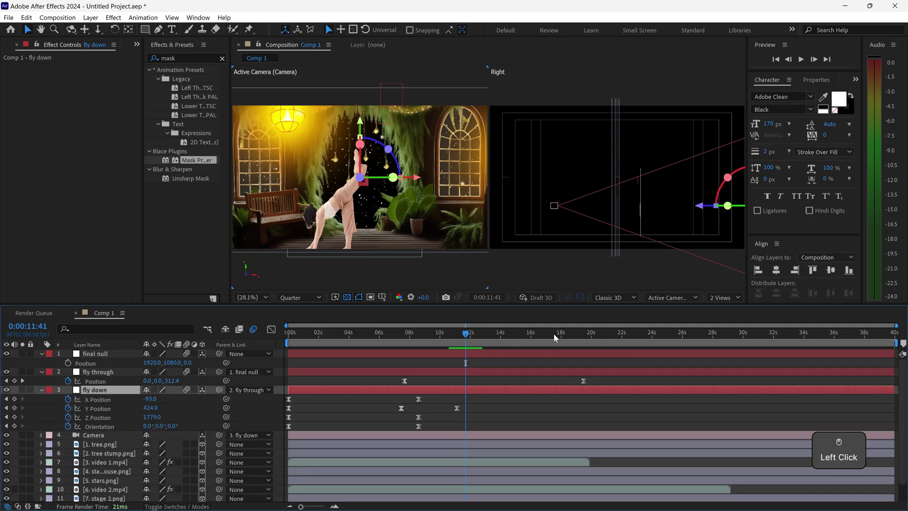
Start Position and Orientation keyframes on final null at 0:00:18:42.
drag(553, 333, 572, 338)
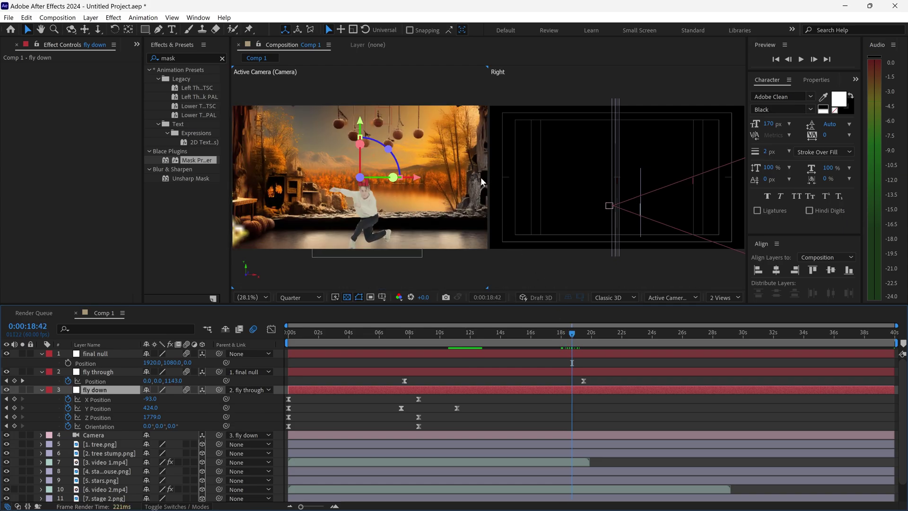
click(92, 352)
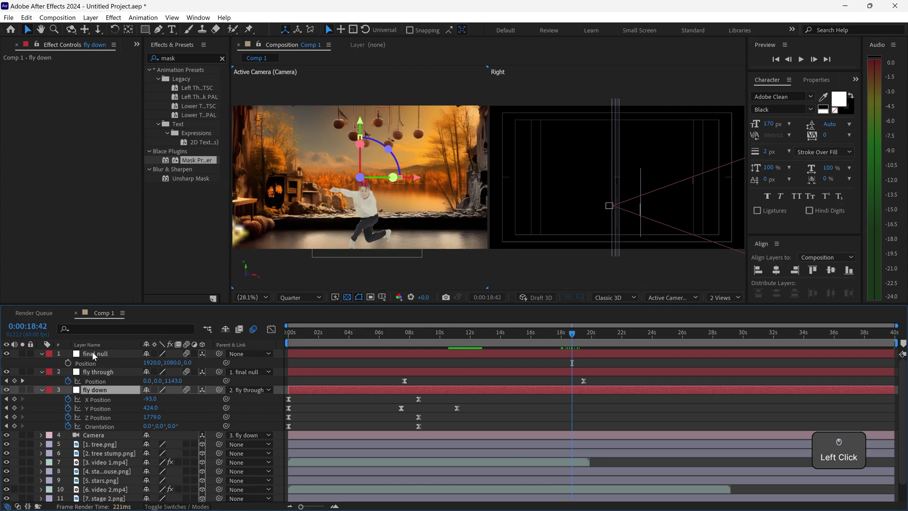
click(68, 363)
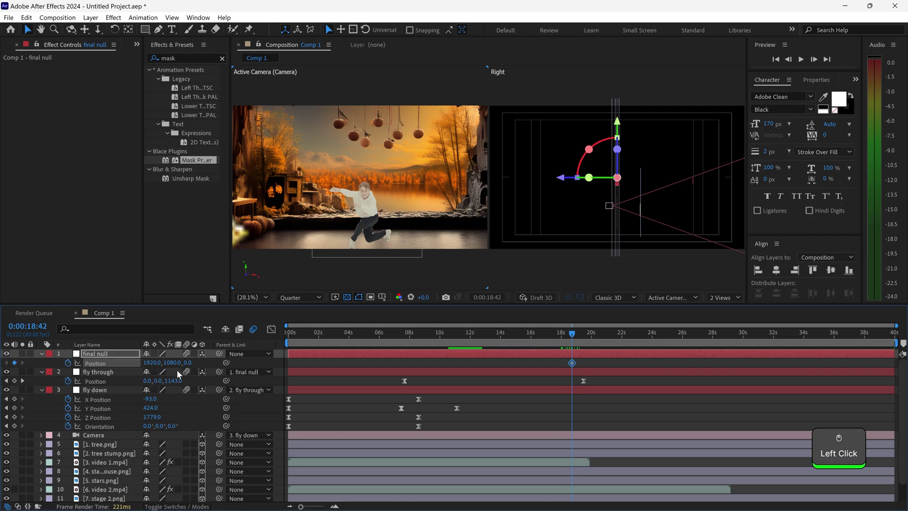
click(42, 353)
click(42, 353)
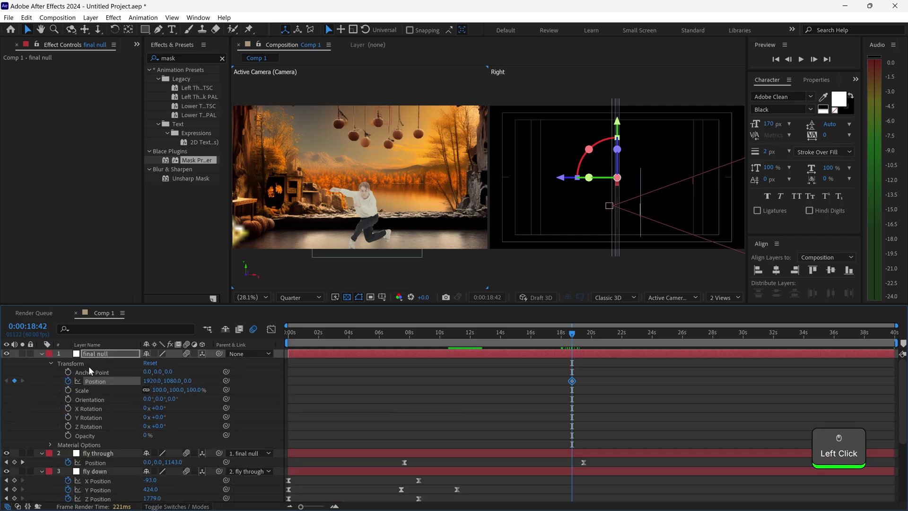
click(68, 399)
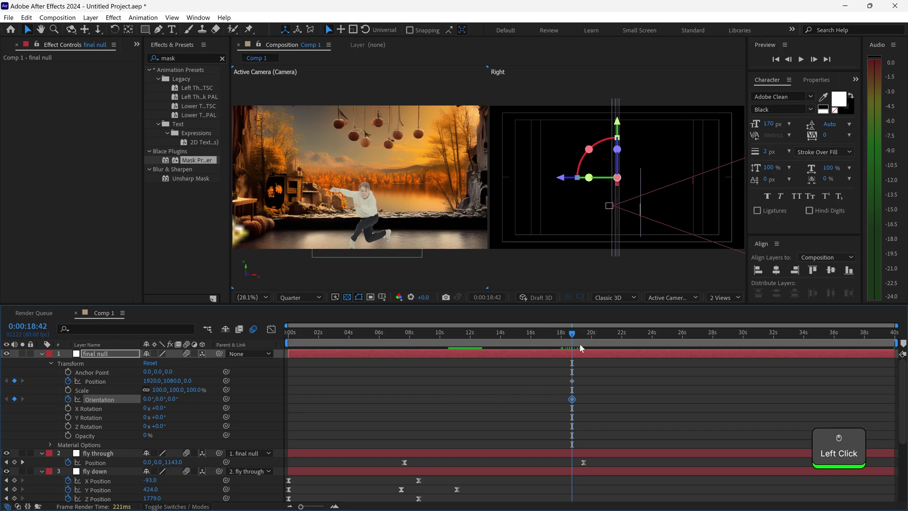
At 0:00:20:27, set final null's Z Position to 310 and its Z Orientation to 90°.
click(597, 331)
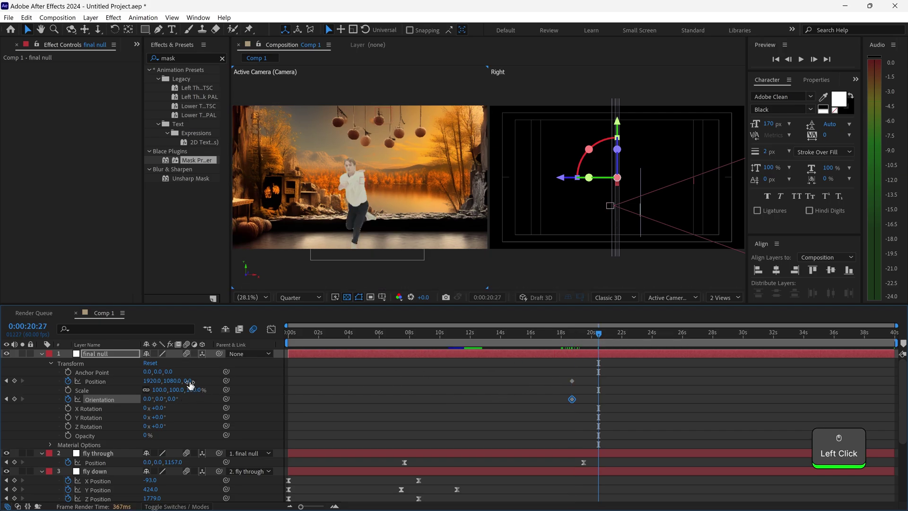
drag(189, 381, 345, 377)
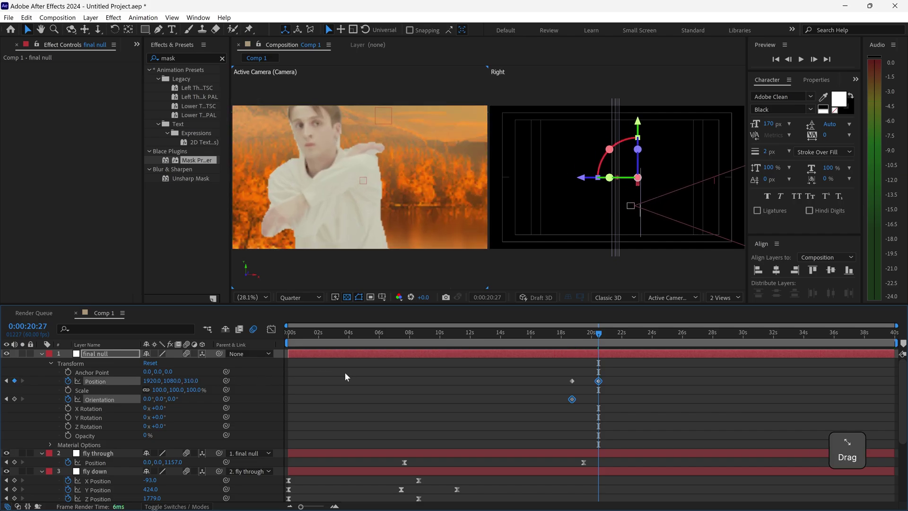
click(174, 398)
text(90)
click(203, 398)
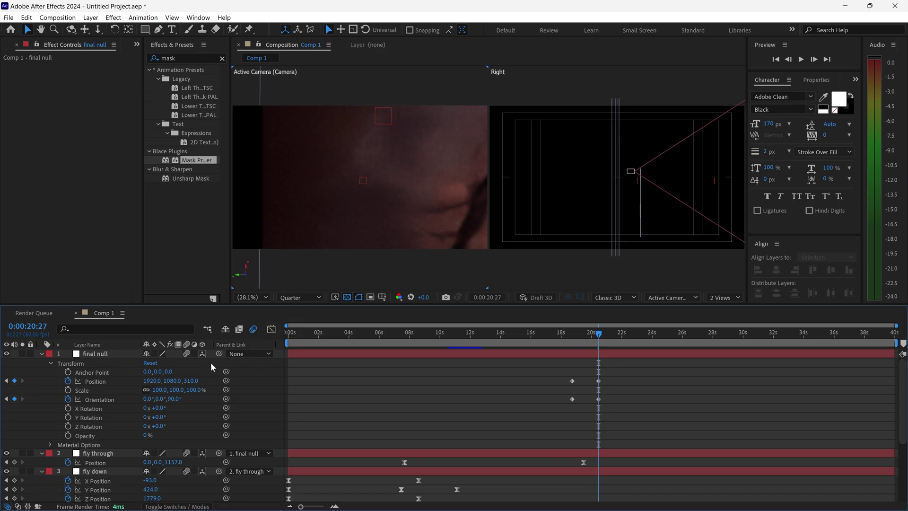
Adjust final null's Position at 0:00:20:27 to 2515, 1595, 393 so the camera ends in a dark area.
drag(174, 381, 543, 345)
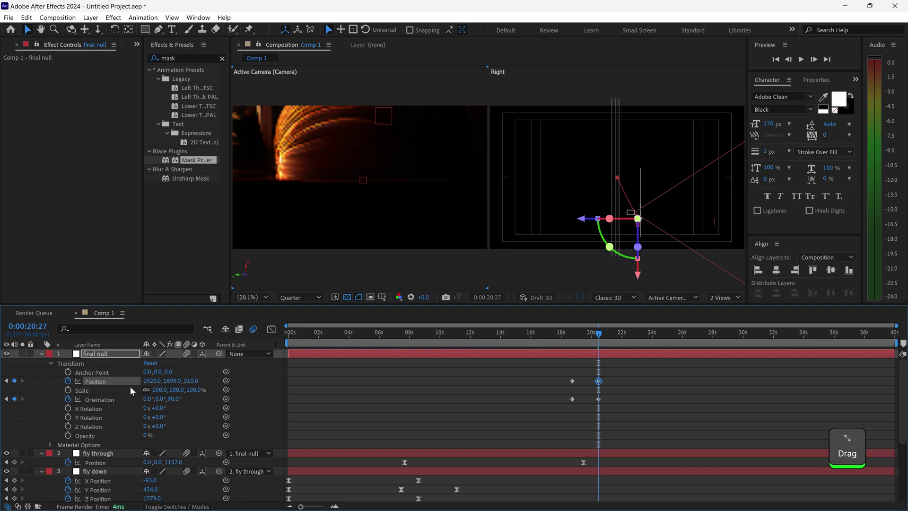
drag(158, 382, 448, 358)
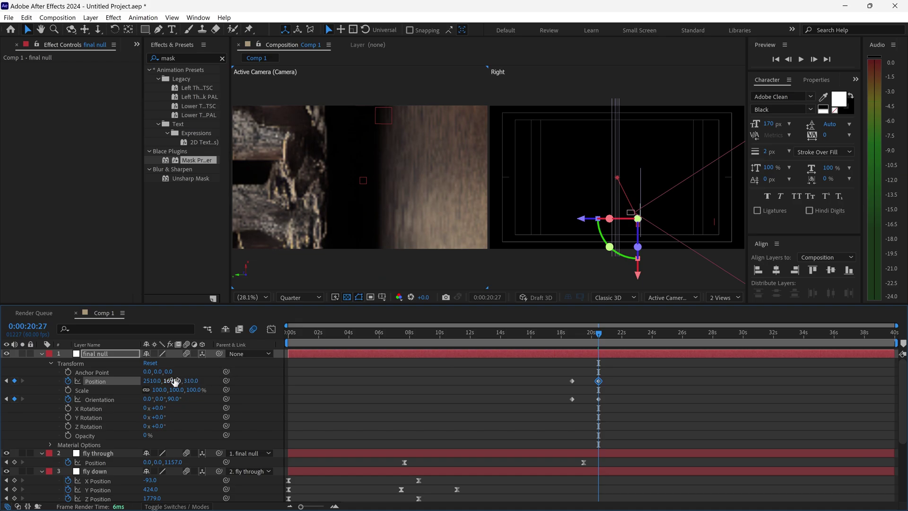
drag(175, 381, 155, 381)
key(ctrl+z)
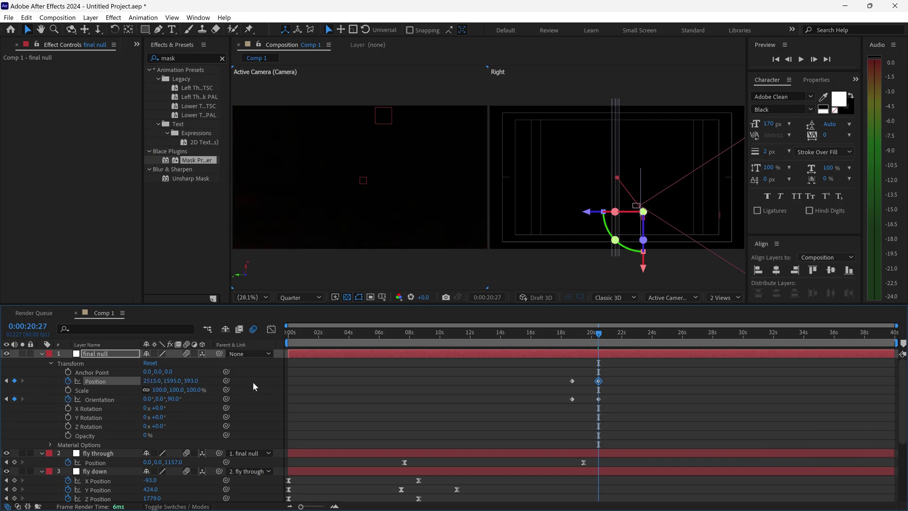
click(482, 410)
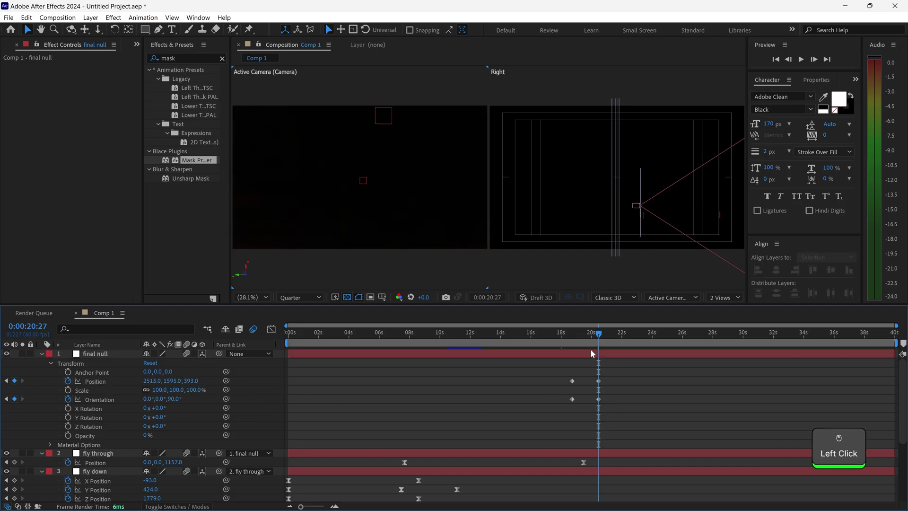
Apply Easy Ease to final null's Position and Orientation keyframes and move the ending pair earlier, to about 19.8 seconds.
click(573, 333)
drag(572, 332, 570, 332)
drag(620, 405, 551, 365)
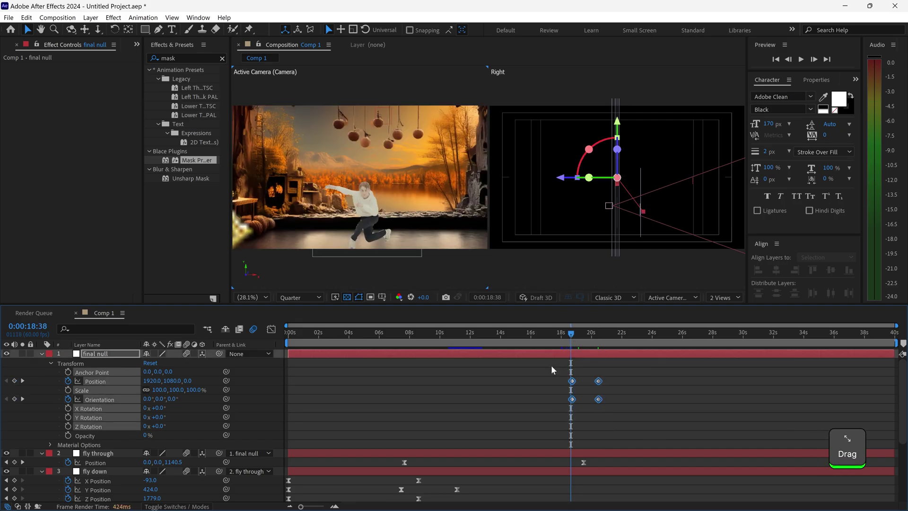
key(F9)
drag(629, 419, 589, 379)
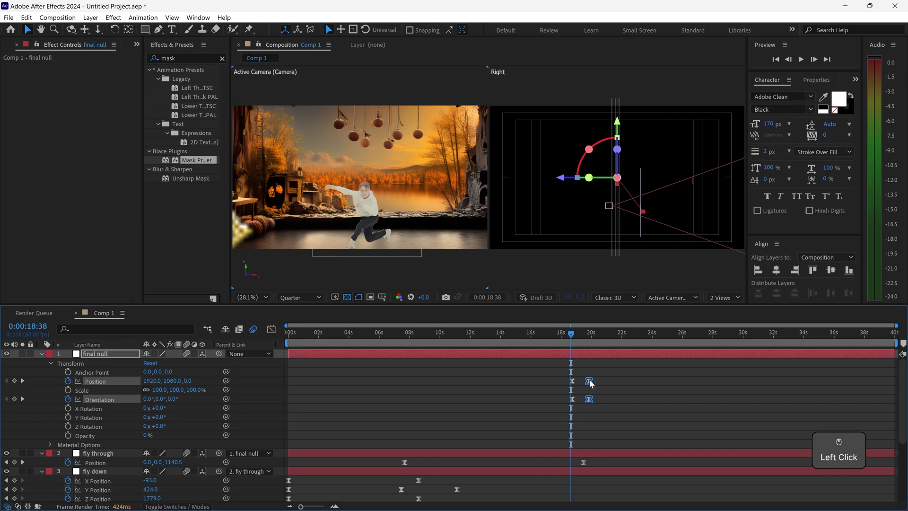
click(633, 401)
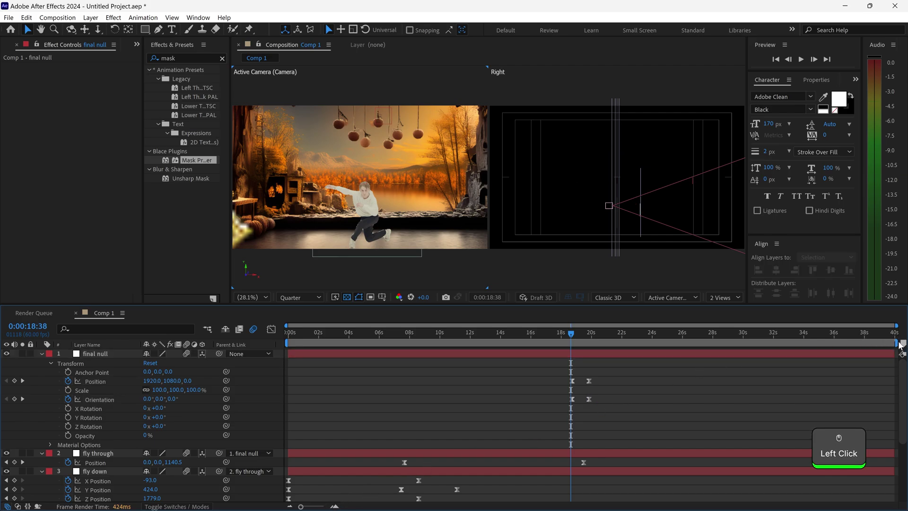
Shorten the work area to end at about 20.5 seconds and preview the final camera move from around 18 seconds.
drag(900, 344, 614, 340)
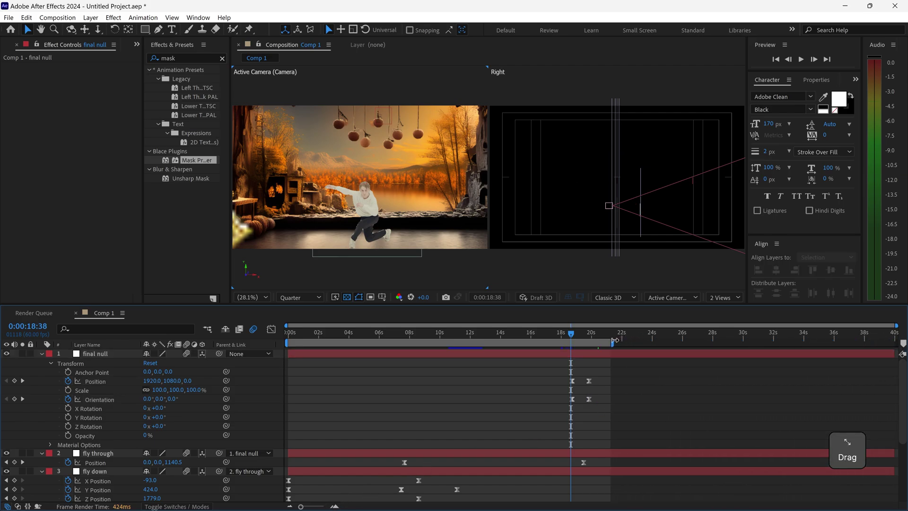
click(560, 333)
key(space)
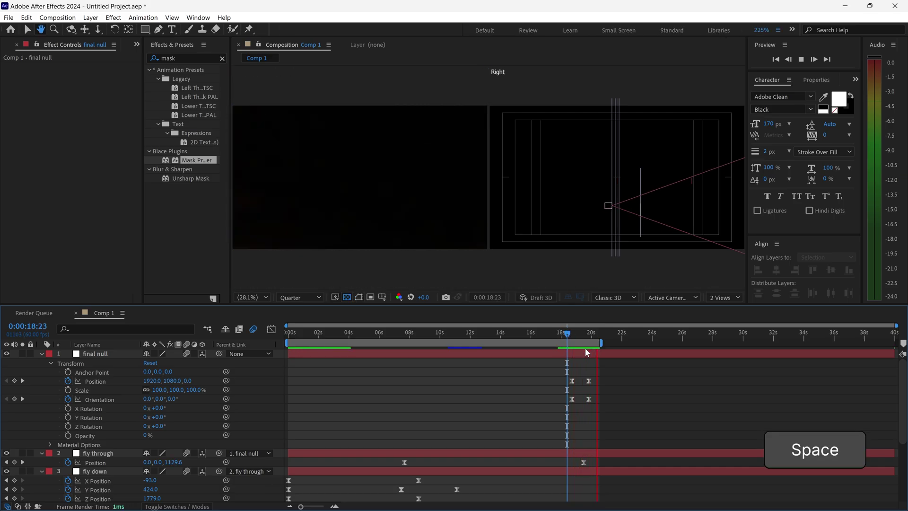
Move fly through's last Position keyframe later, to about 20.2 seconds.
click(568, 334)
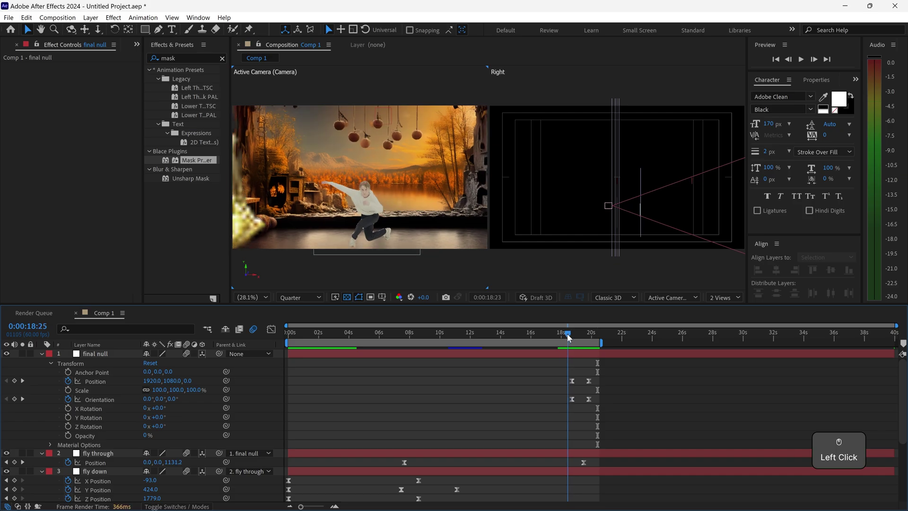
drag(609, 410, 576, 385)
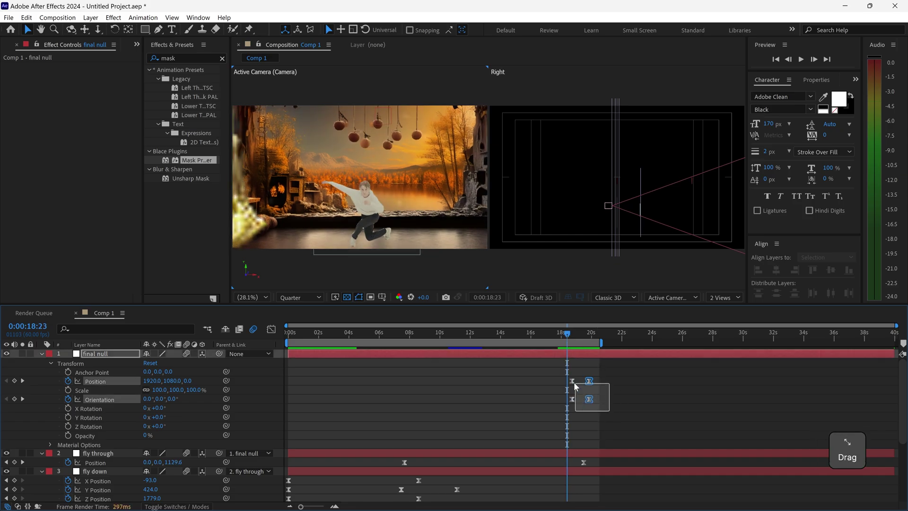
click(616, 416)
drag(583, 462, 595, 462)
click(596, 395)
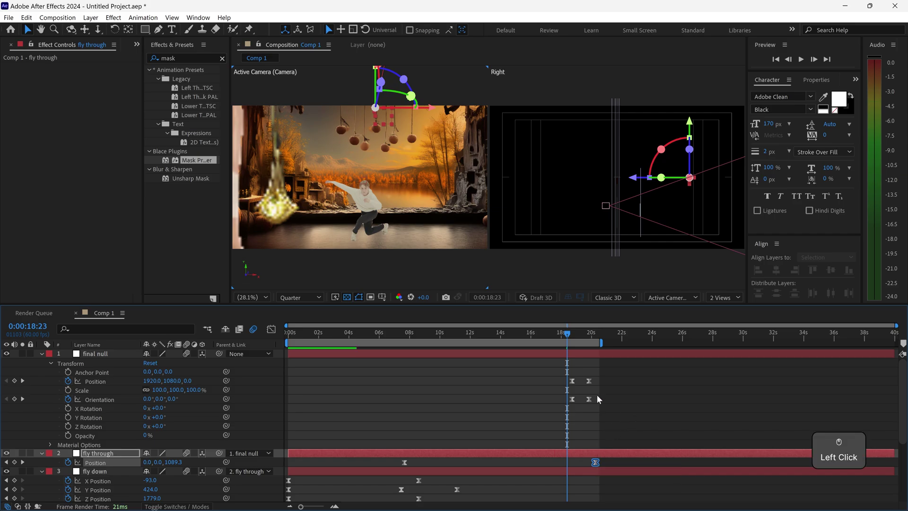
Shift all of final null's Position and Orientation keyframes later to about 19.1 and 20.2 seconds, and preview the move from 0:00:18:23.
drag(598, 406, 596, 381)
click(614, 385)
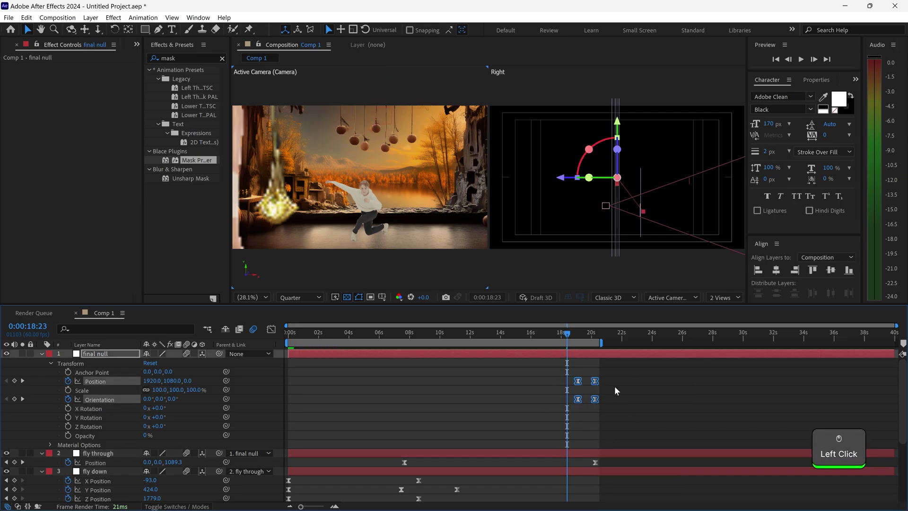
key(space)
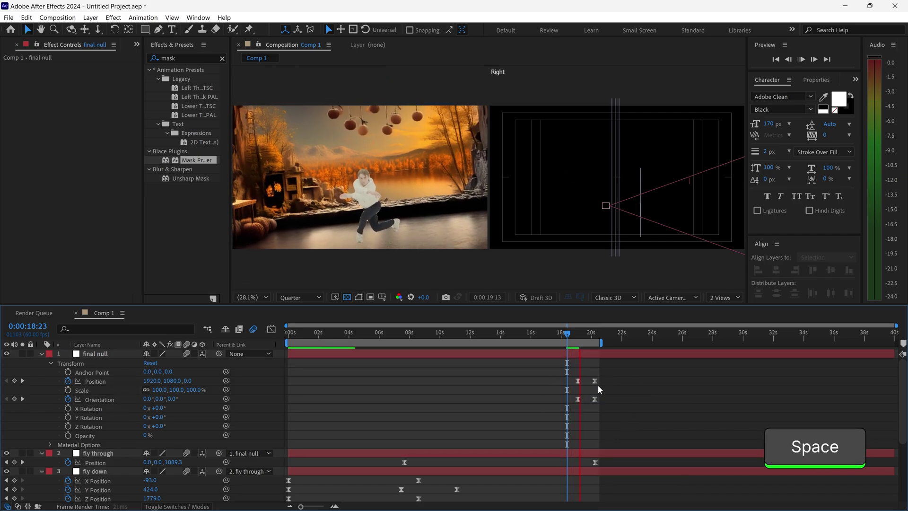
click(574, 330)
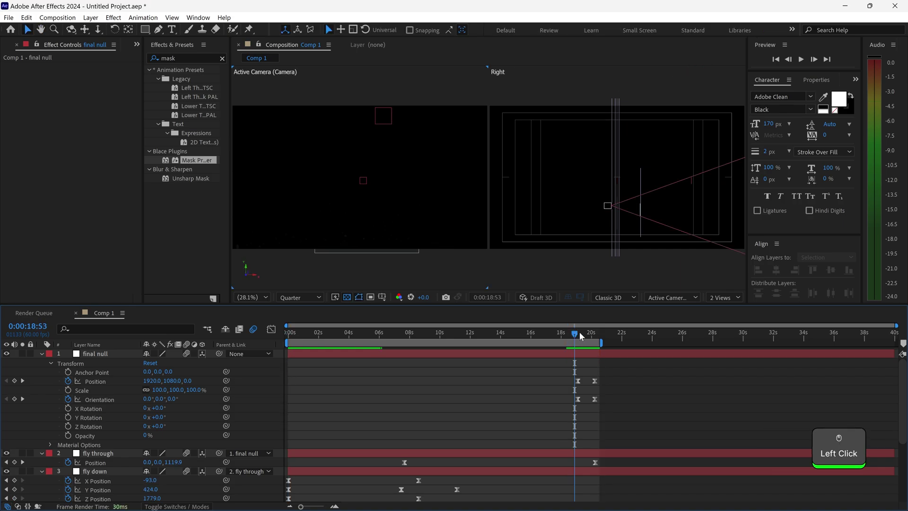
Show final null's Position in the Graph Editor and separate it into X, Y and Z dimensions.
click(107, 399)
click(103, 382)
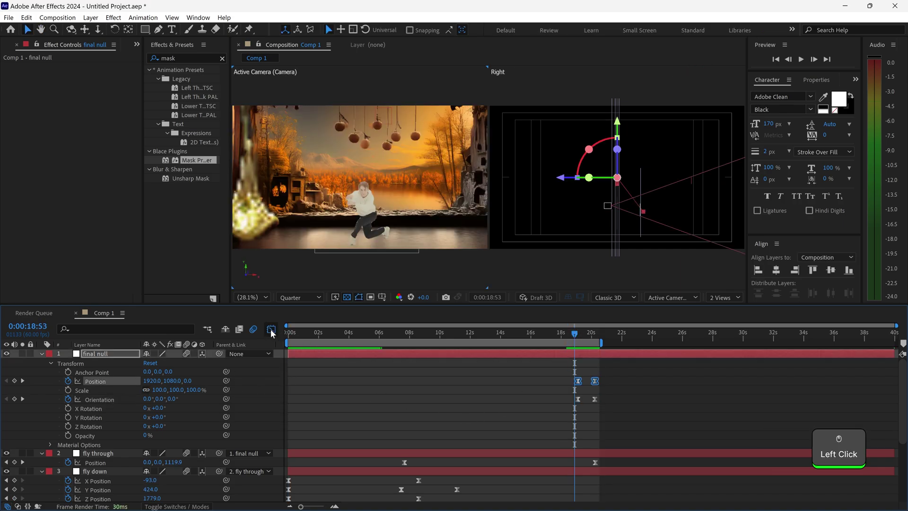
click(271, 330)
right_click(108, 381)
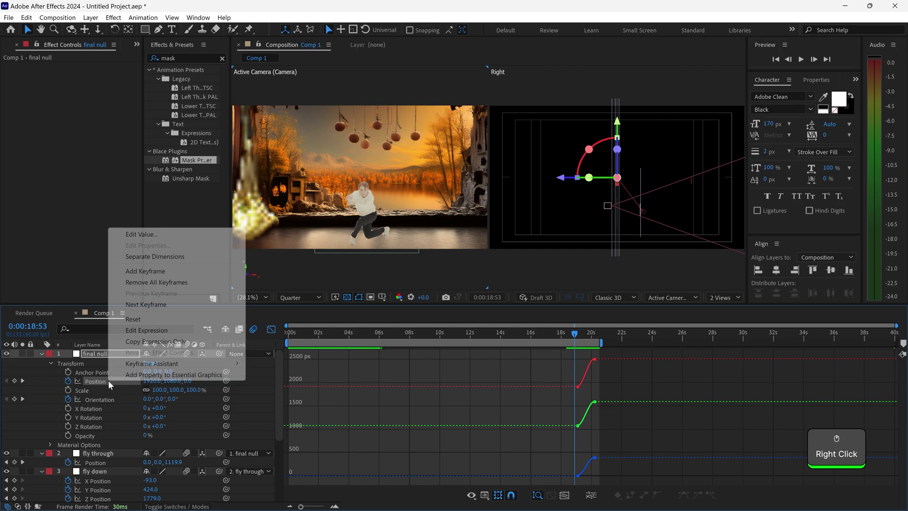
click(163, 270)
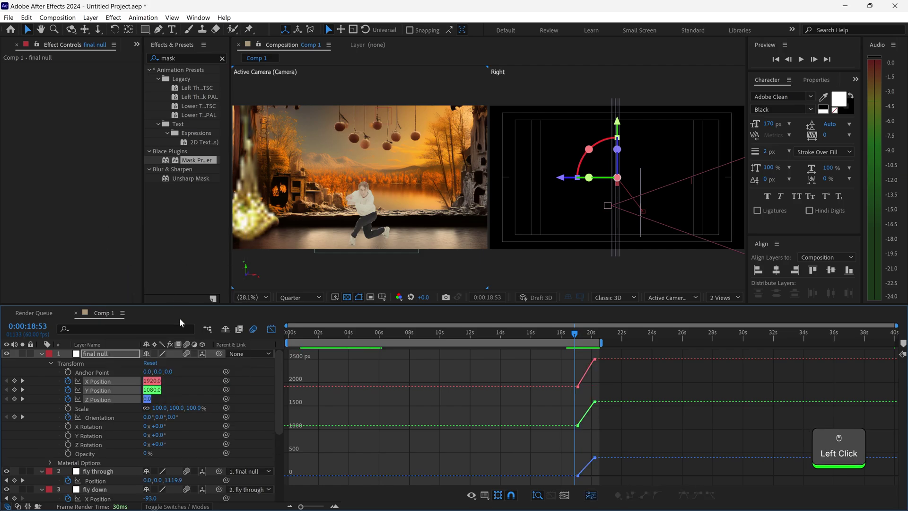
click(188, 384)
Apply Easy Ease to both keyframes of final null's X, Y and Z Position curves in the value graph.
click(112, 381)
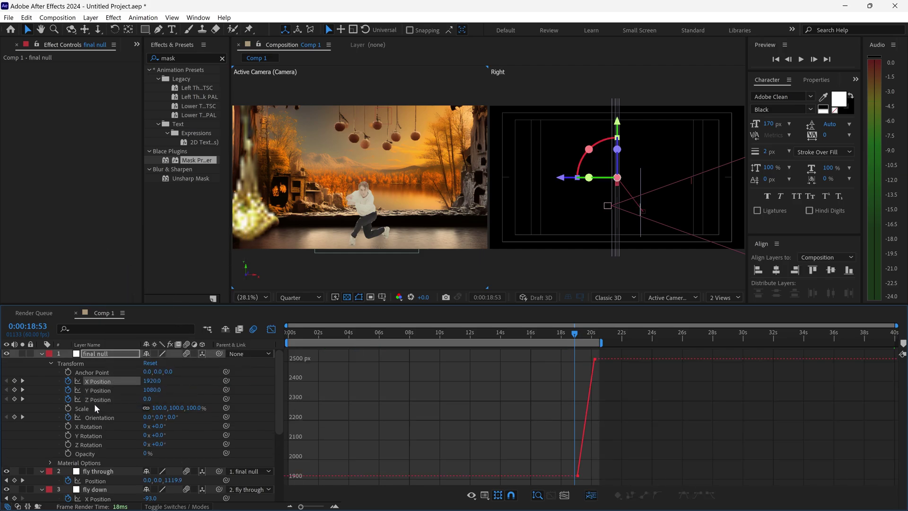
key(shift)
drag(614, 473, 546, 354)
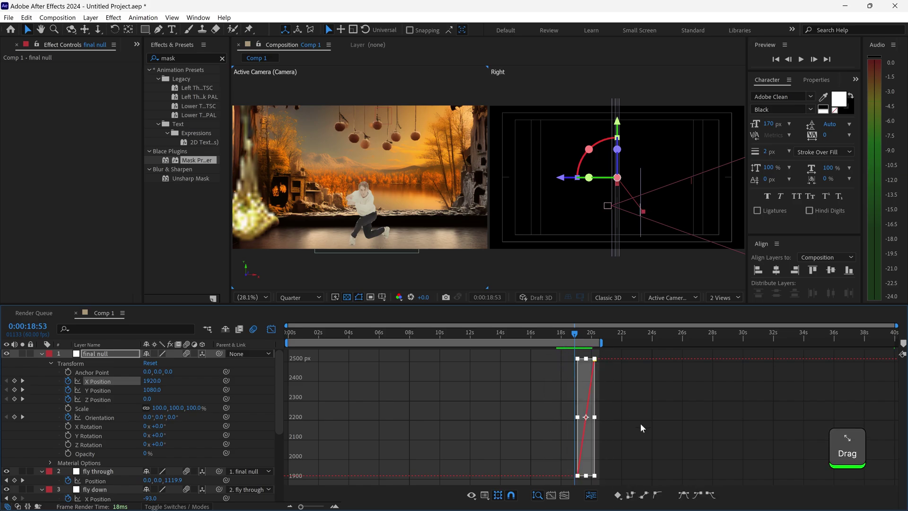
click(685, 497)
click(100, 391)
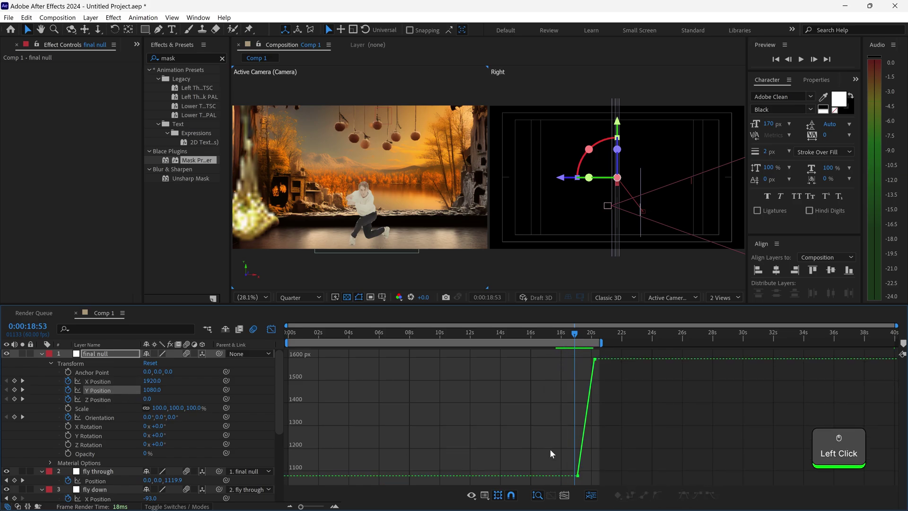
drag(609, 478, 558, 351)
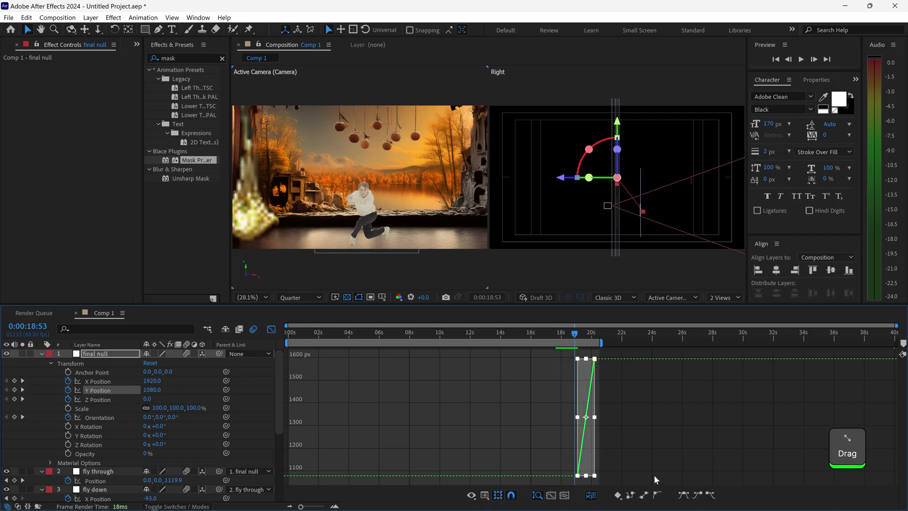
click(683, 496)
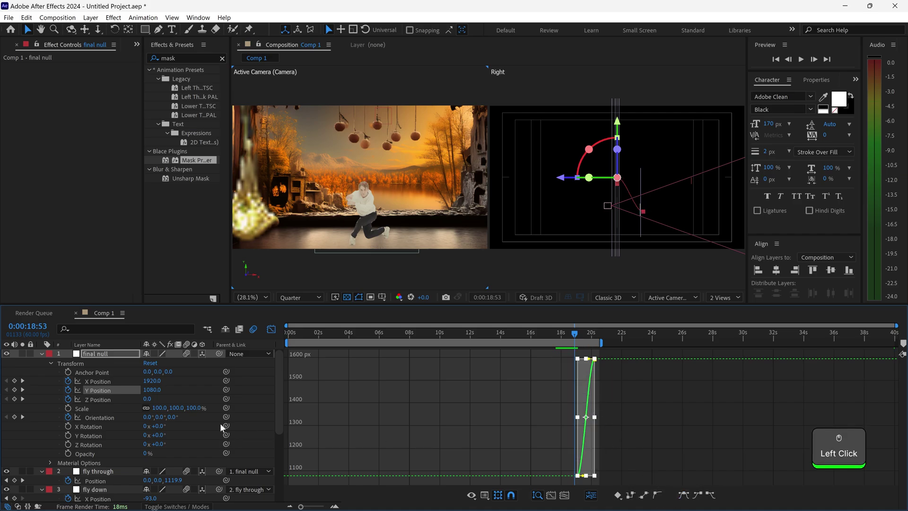
click(101, 400)
drag(610, 478, 561, 358)
key(ctrl+z)
click(675, 485)
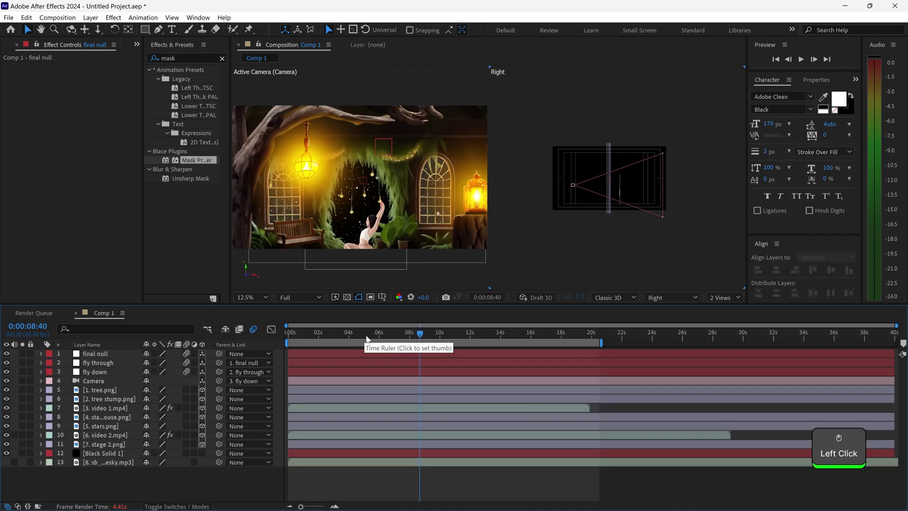
Find where the first stage enters view, around 0:00:07:03, and slide 3. video 1.mp4 to start just before it, at about 6.8 seconds.
click(366, 337)
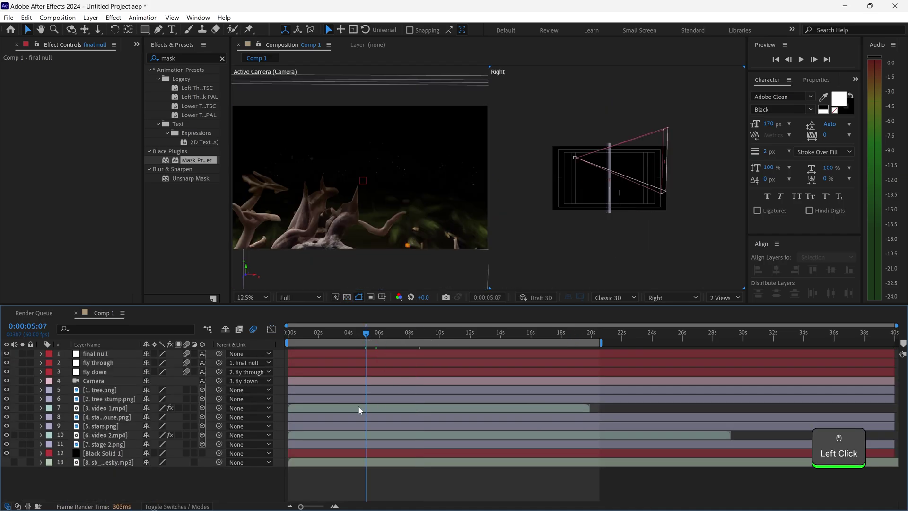
click(403, 334)
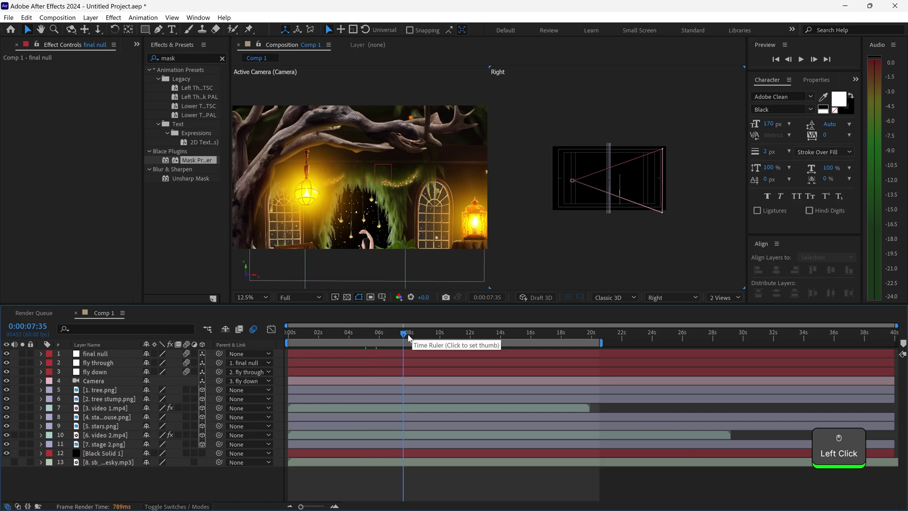
click(398, 333)
click(396, 333)
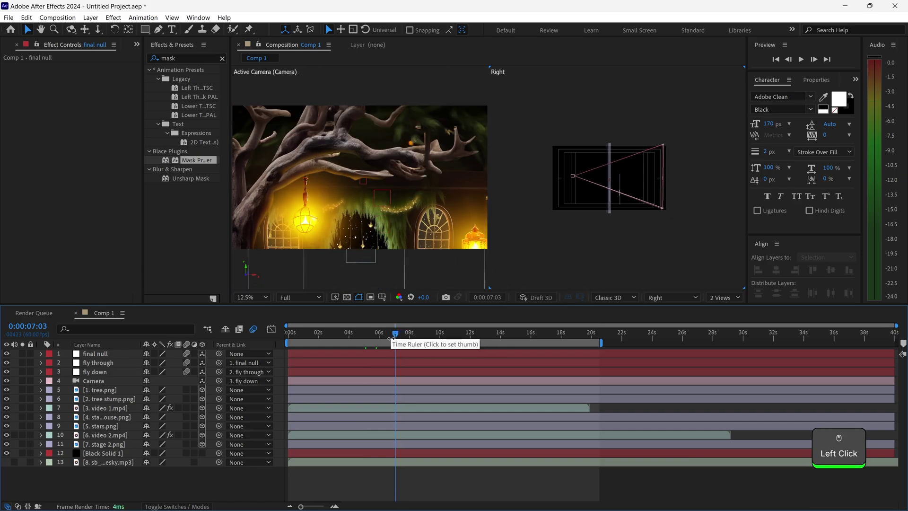
drag(320, 407, 420, 409)
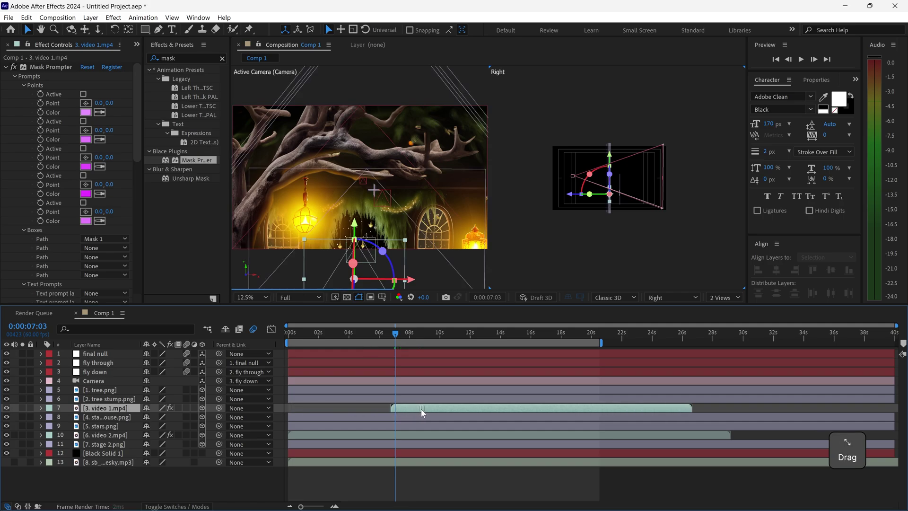
Slide 6. video 2.mp4 to start at the stars layer's first Opacity keyframe, at 0:00:15:47.
drag(303, 439, 596, 434)
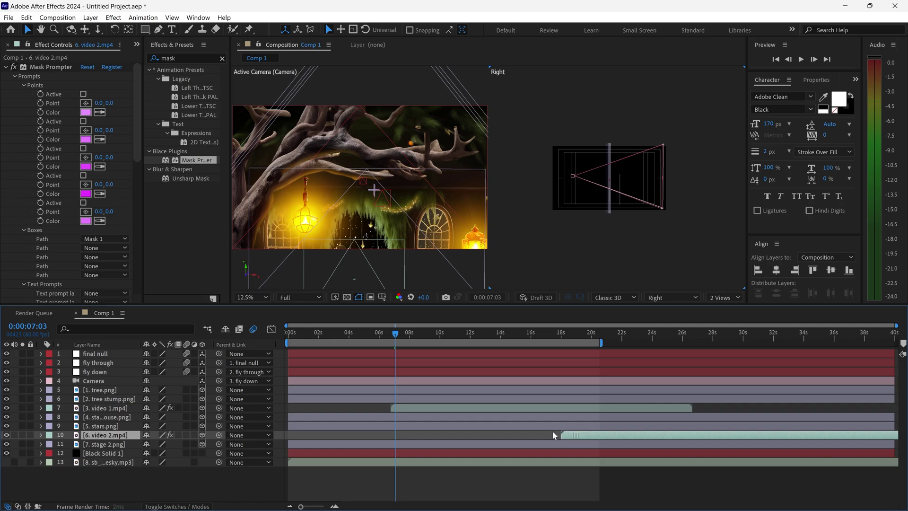
drag(485, 333, 496, 333)
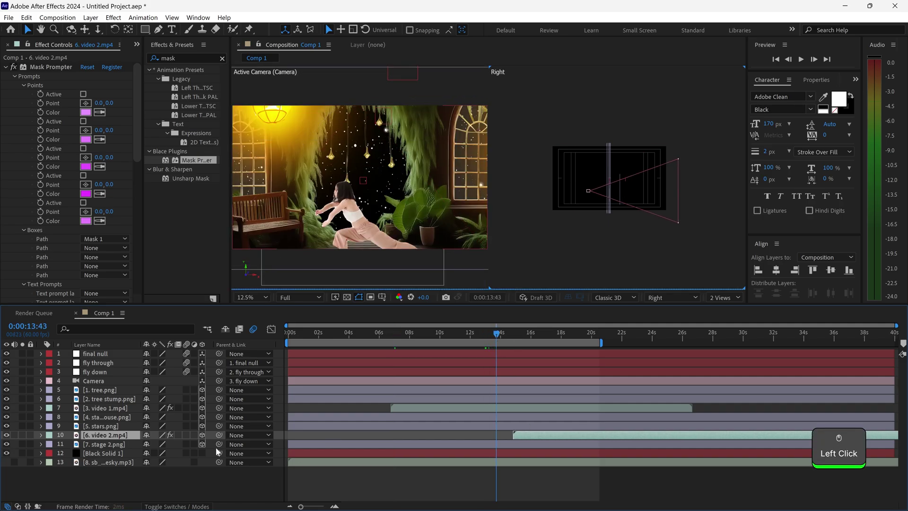
click(155, 426)
key(t)
click(22, 434)
click(529, 445)
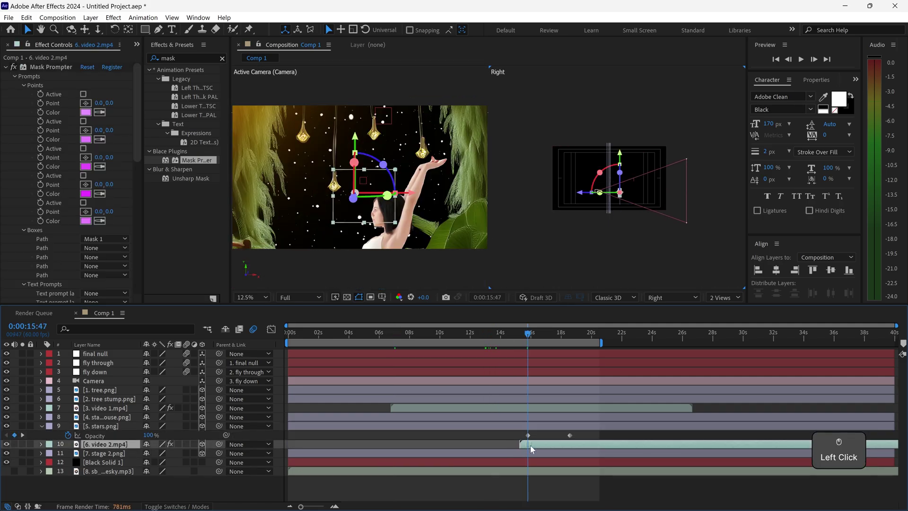
click(126, 439)
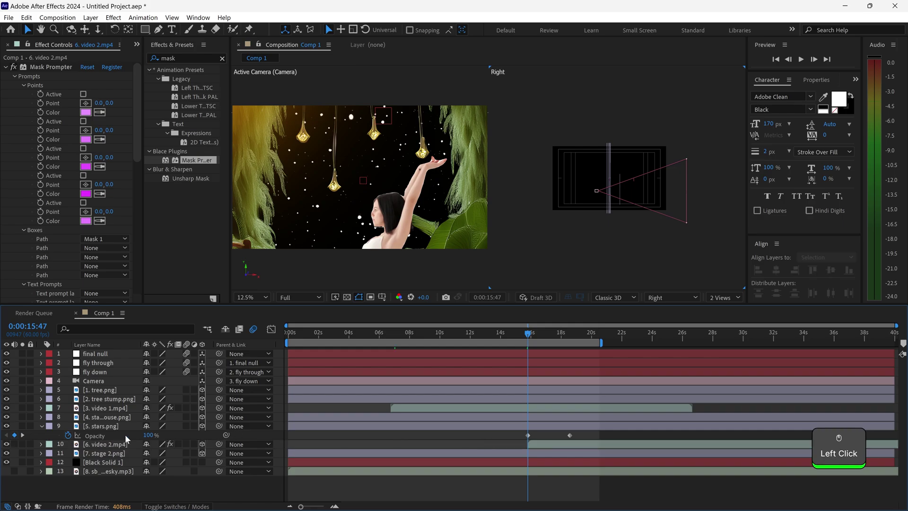
click(41, 425)
Check the first dancer's timing up to 0:00:10:00 and apply the Lumetri Color effect to 3. video 1.mp4.
click(406, 333)
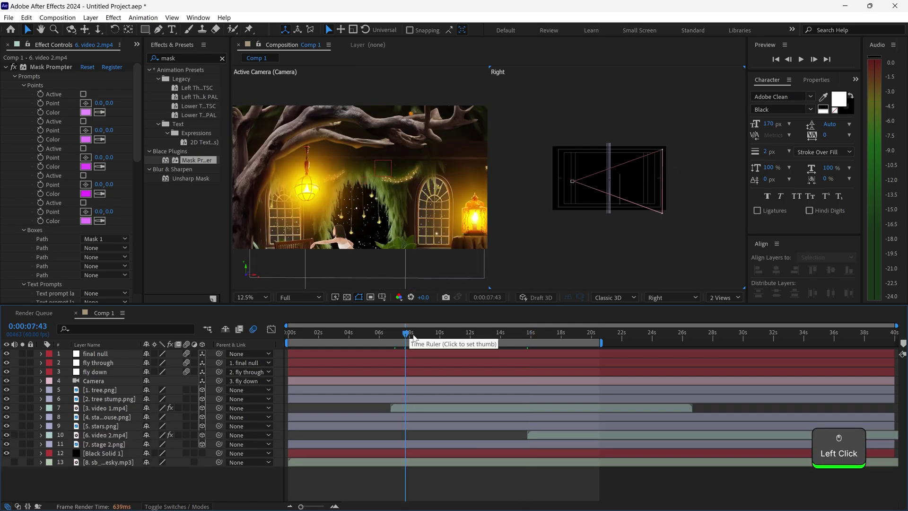
click(413, 333)
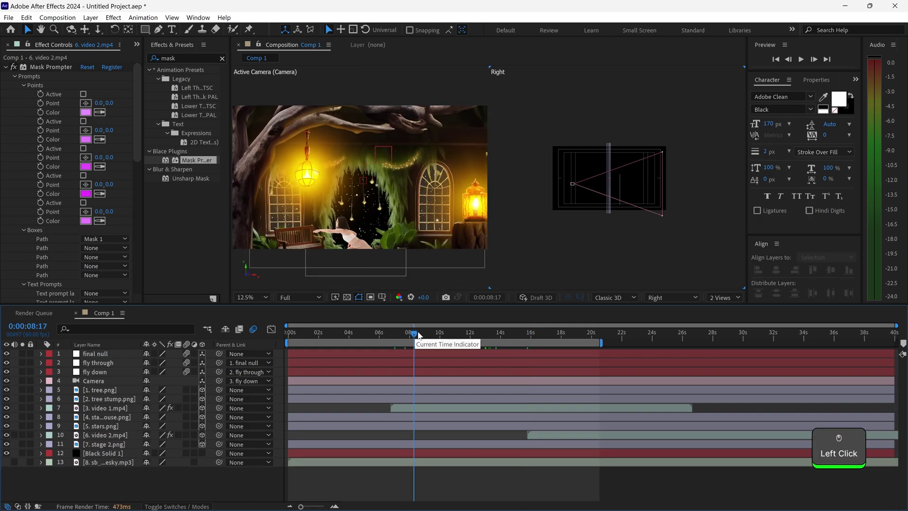
click(429, 334)
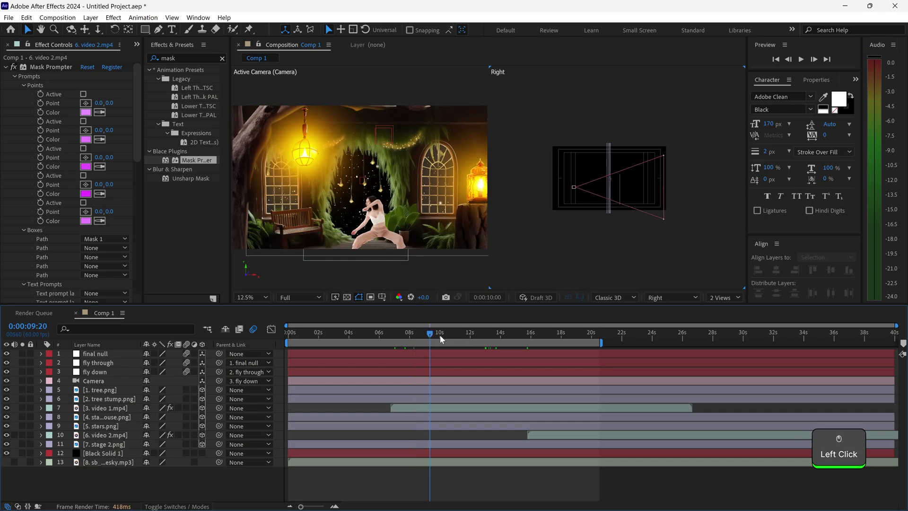
click(439, 335)
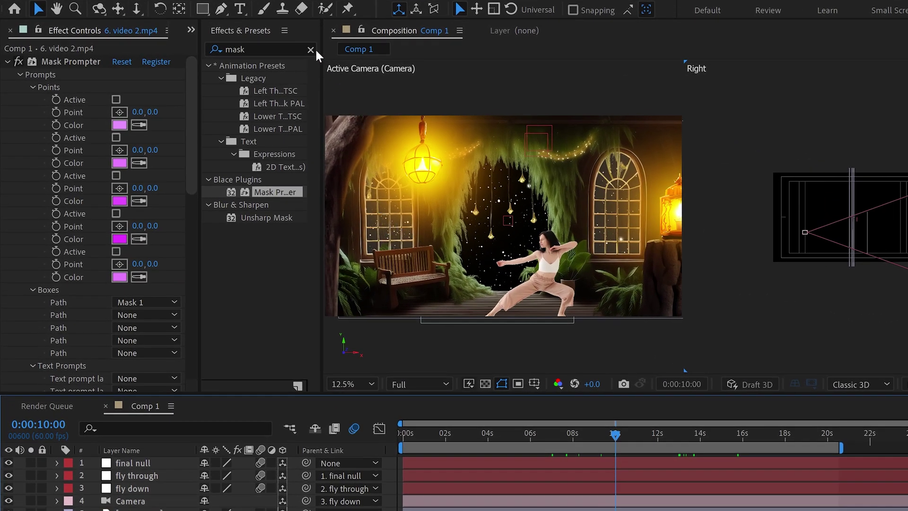
click(310, 49)
click(247, 49)
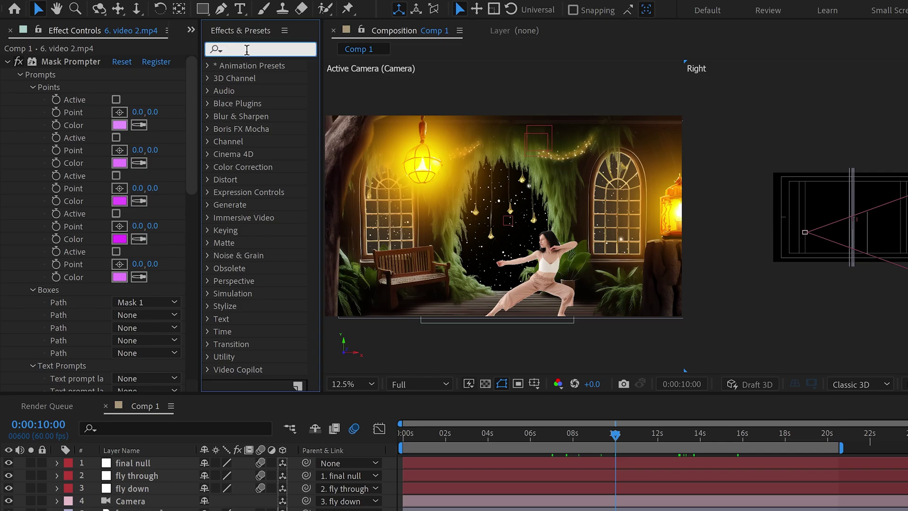
text(lum)
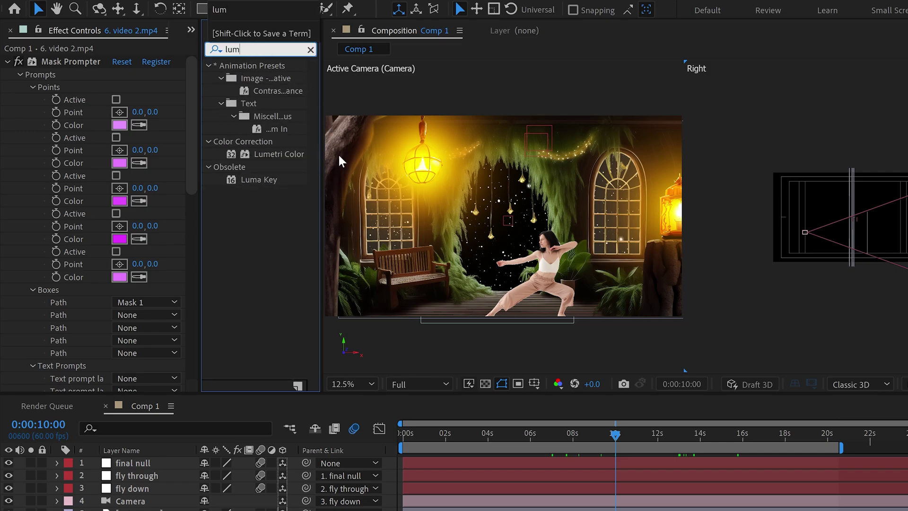
drag(283, 161, 166, 413)
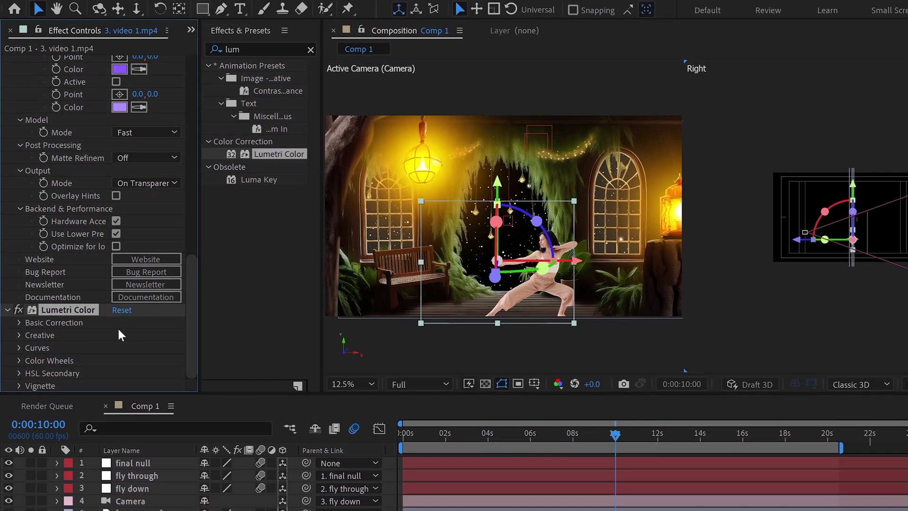
Run the automatic Basic Correction of Lumetri Color on 3. video 1.mp4.
click(20, 322)
scroll(53, 324, down, 5)
scroll(195, 348, down, 2)
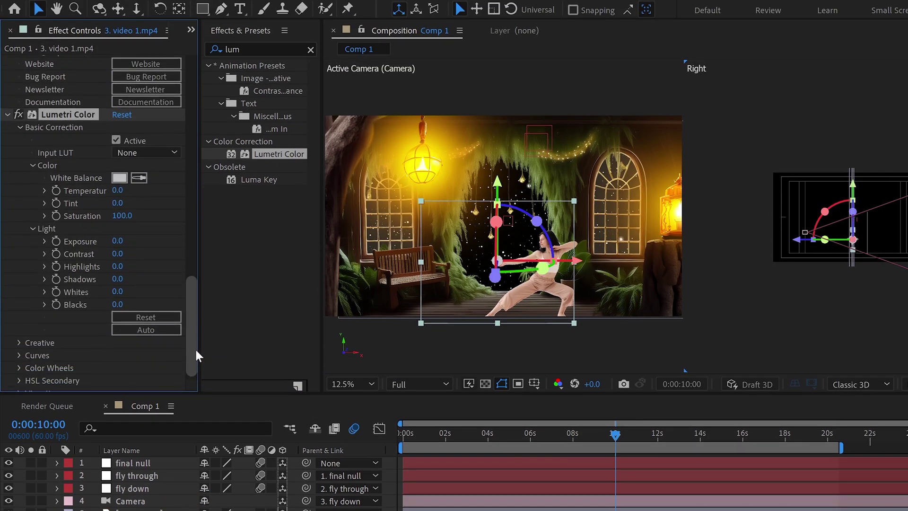
click(140, 328)
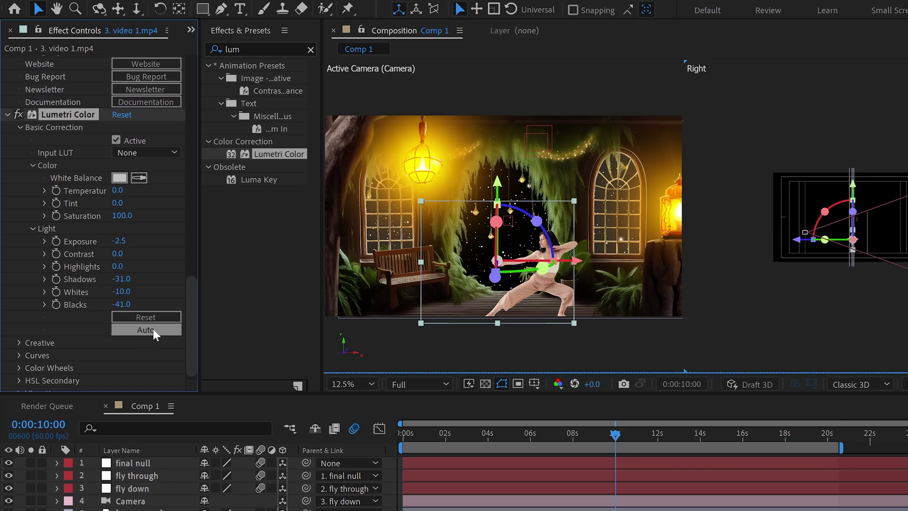
In Lumetri Color on 3. video 1.mp4, set Exposure to -0.6, Shadows to -15 and Blacks to -22.
click(124, 241)
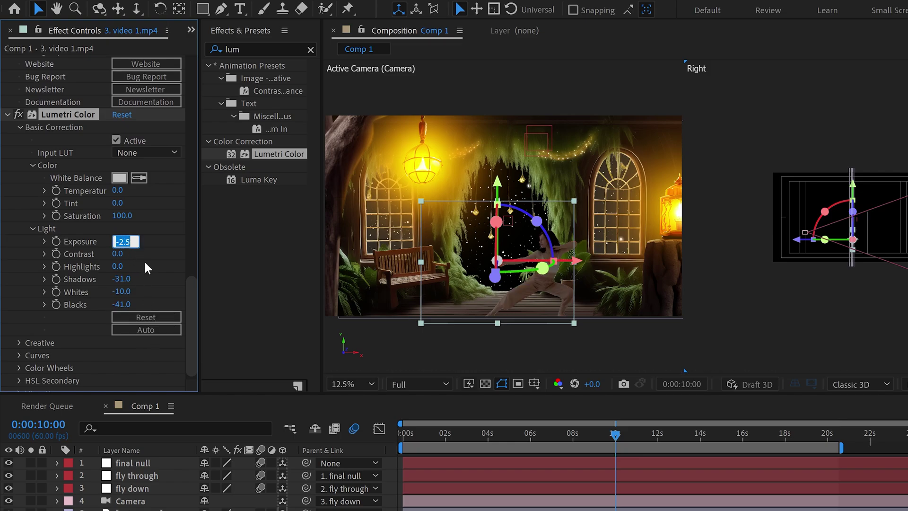
text(-0.6)
click(153, 241)
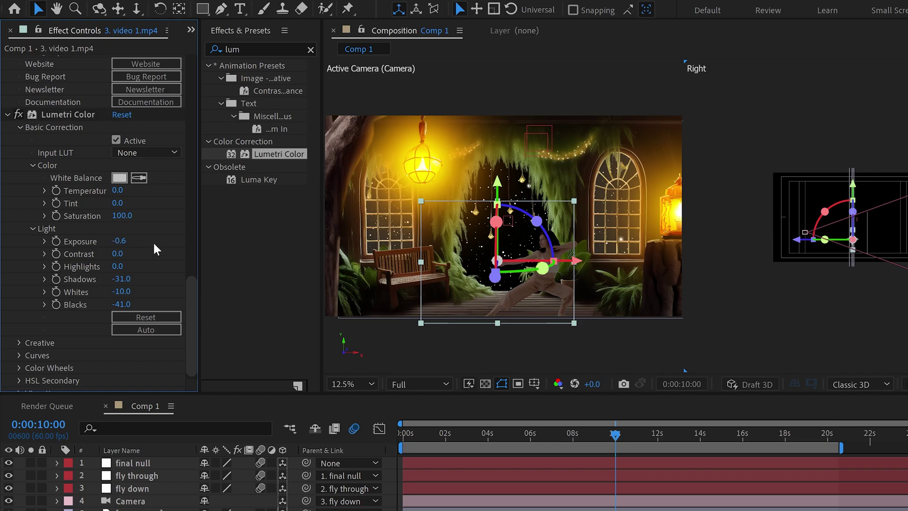
click(126, 280)
text(-1)
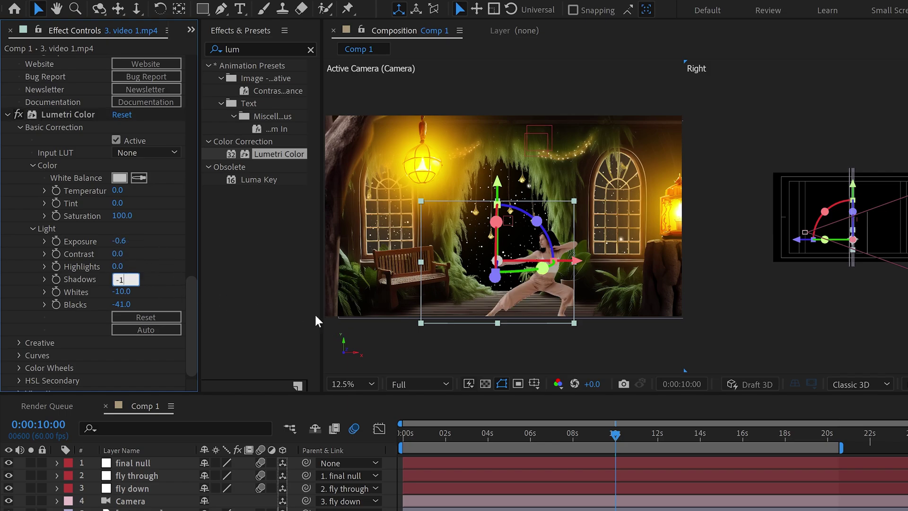
text(5)
key(Tab)
text(-2)
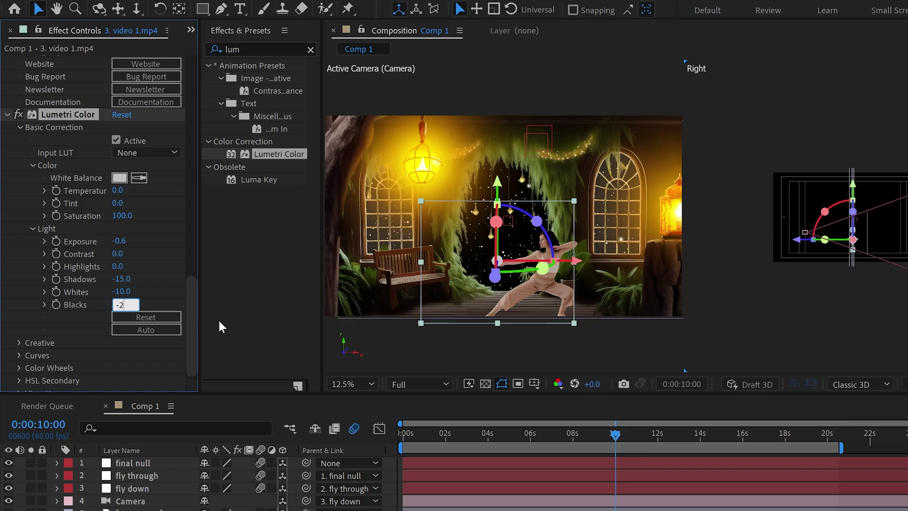
text(2)
click(156, 303)
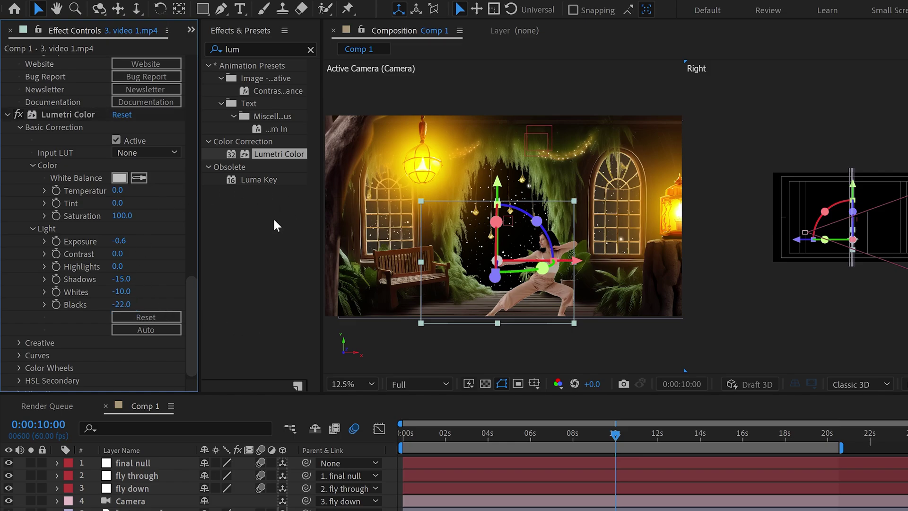
Set the first dancer's Lumetri Contrast to 30, Exposure to -0.5 and Temperature to 30.
click(117, 255)
text(30)
click(157, 244)
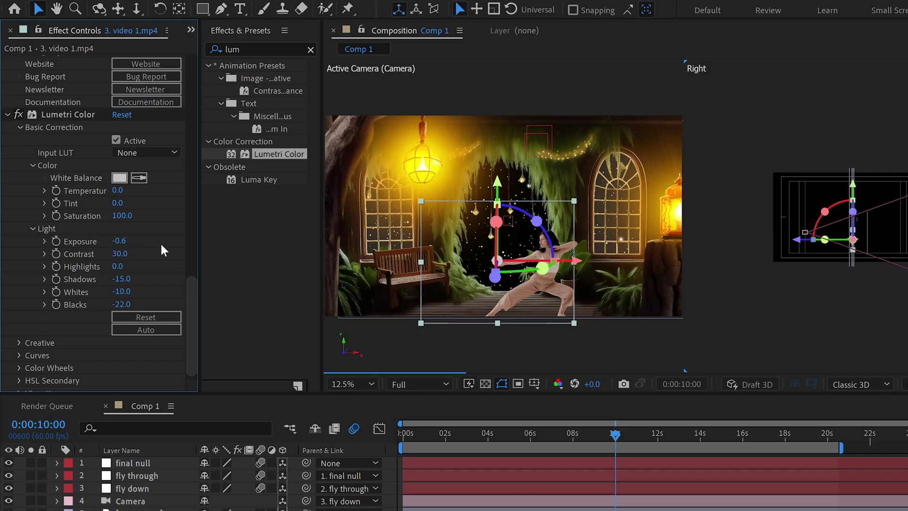
click(124, 241)
click(127, 241)
text(5)
click(168, 239)
click(120, 191)
text(30)
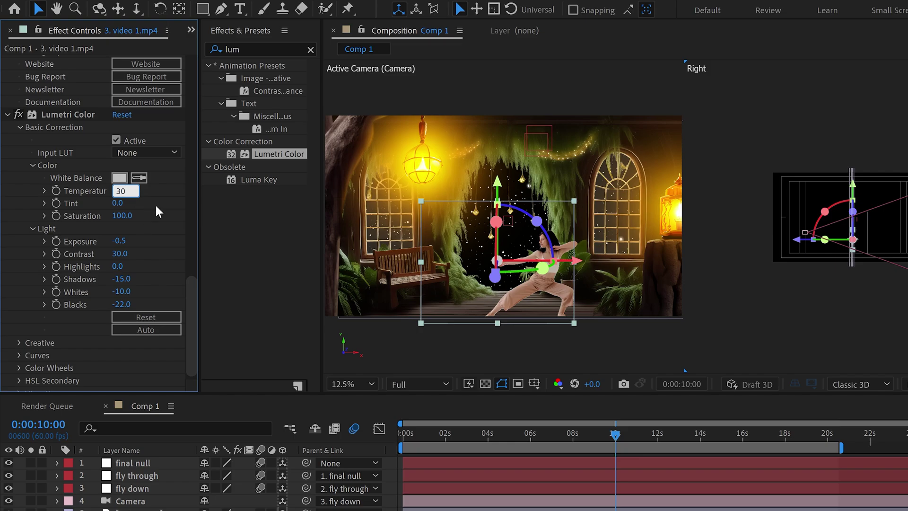
click(156, 206)
Find the Unsharp Mask effect and apply it to 3. video 1.mp4.
scroll(192, 316, down, 1)
click(218, 48)
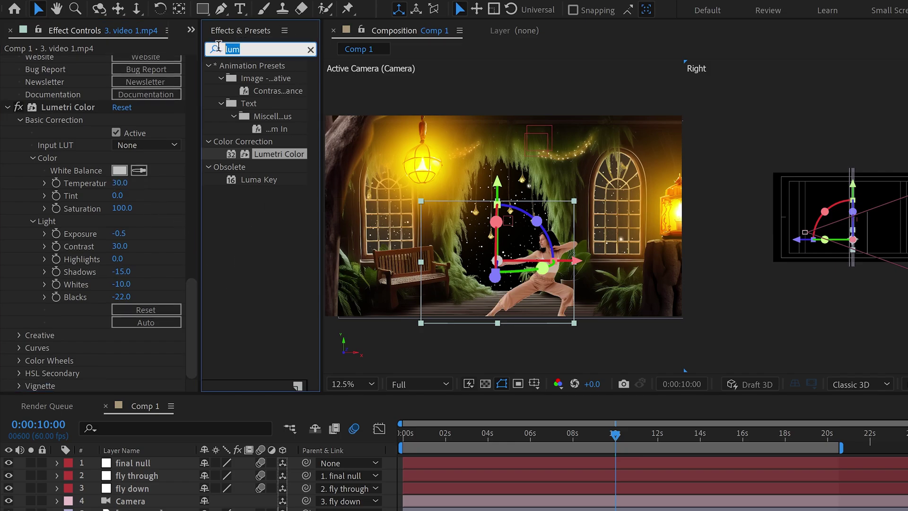
text(unsh)
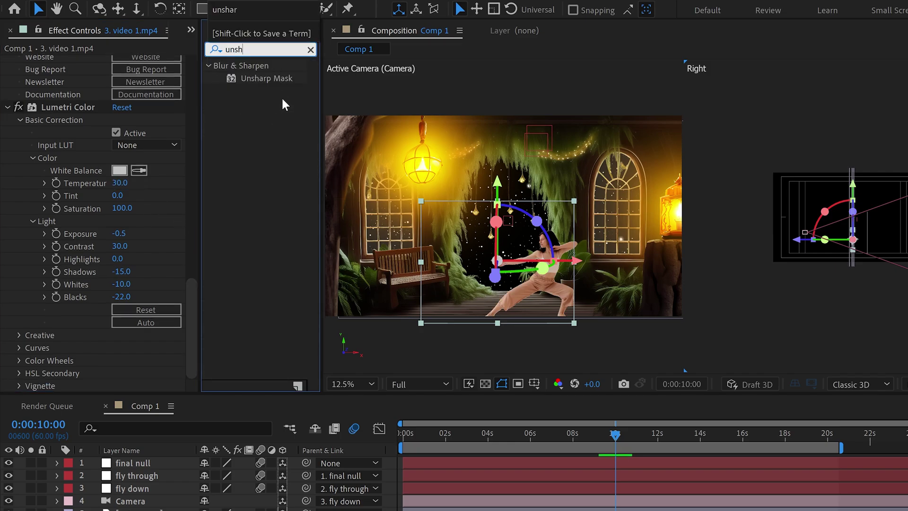
double_click(274, 79)
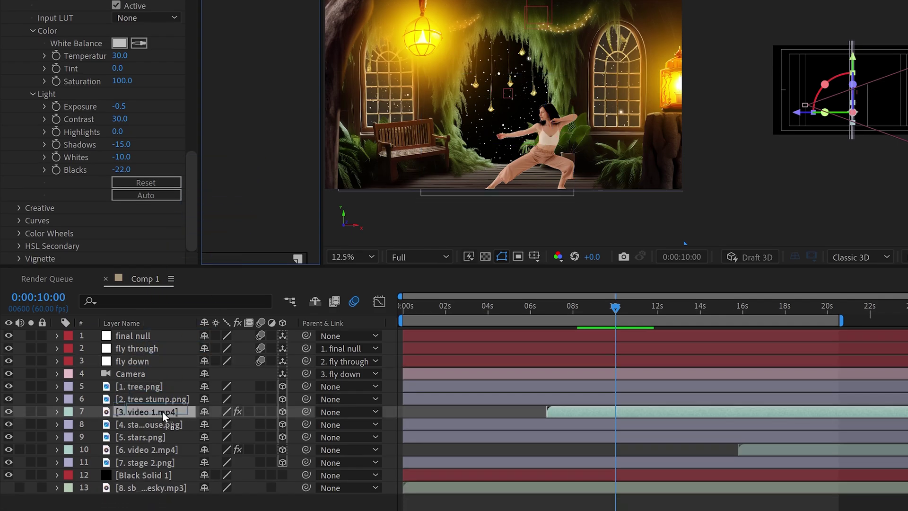
click(162, 410)
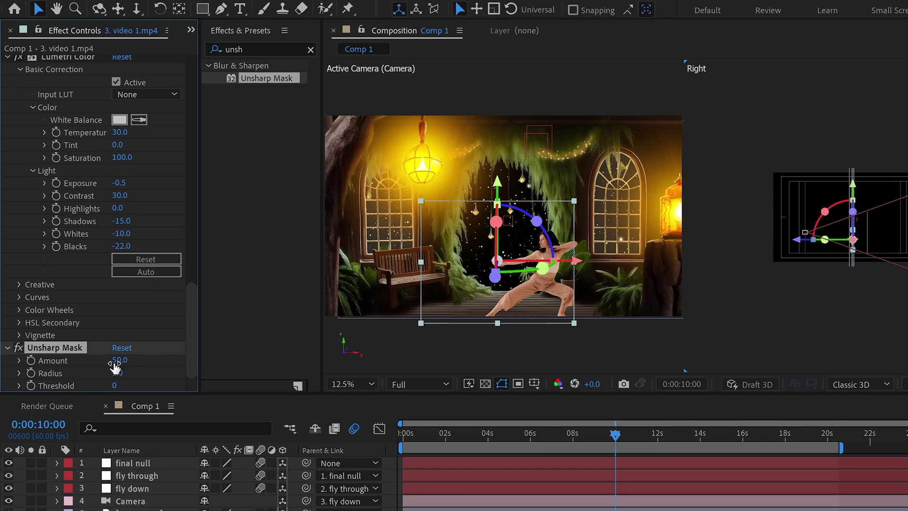
Set the Unsharp Mask Amount to 60 and Radius to 2 on 3. video 1.mp4.
click(117, 359)
text(60)
click(123, 372)
text(2)
key(Return)
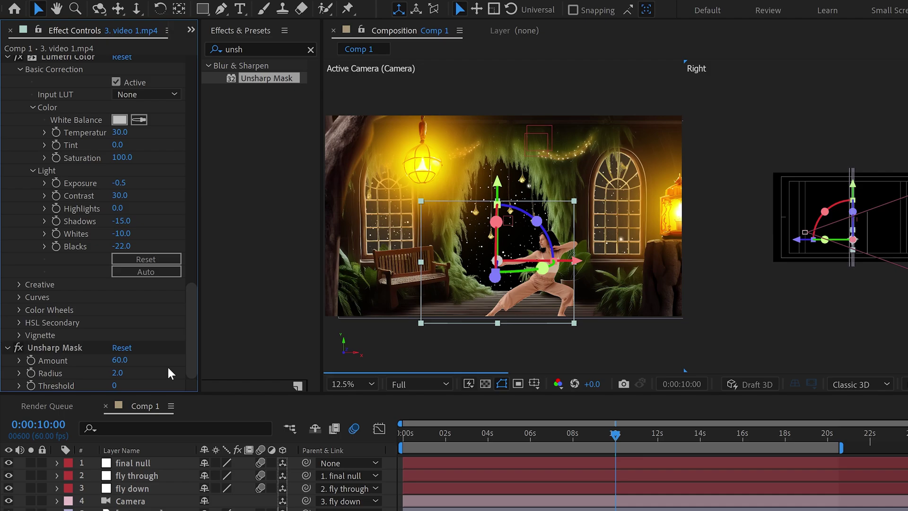
Find the Key Cleaner effect and apply it to 3. video 1.mp4.
click(311, 50)
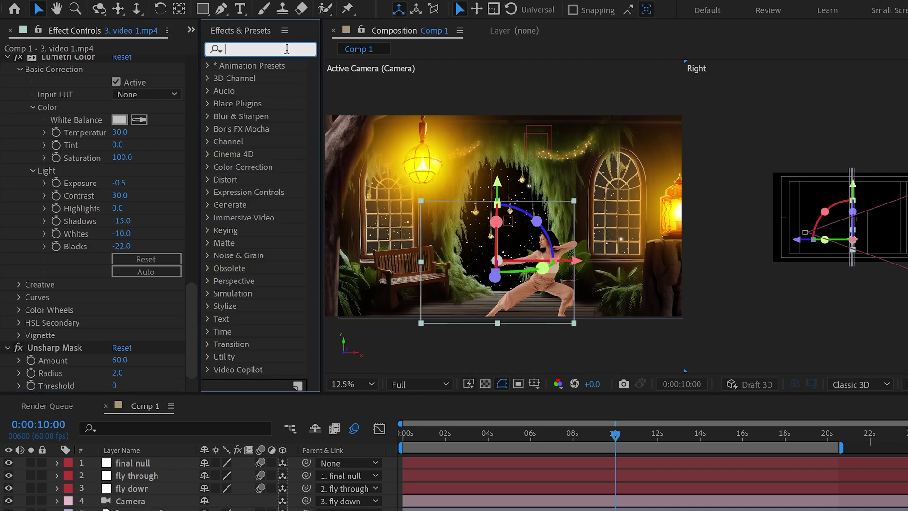
text(key)
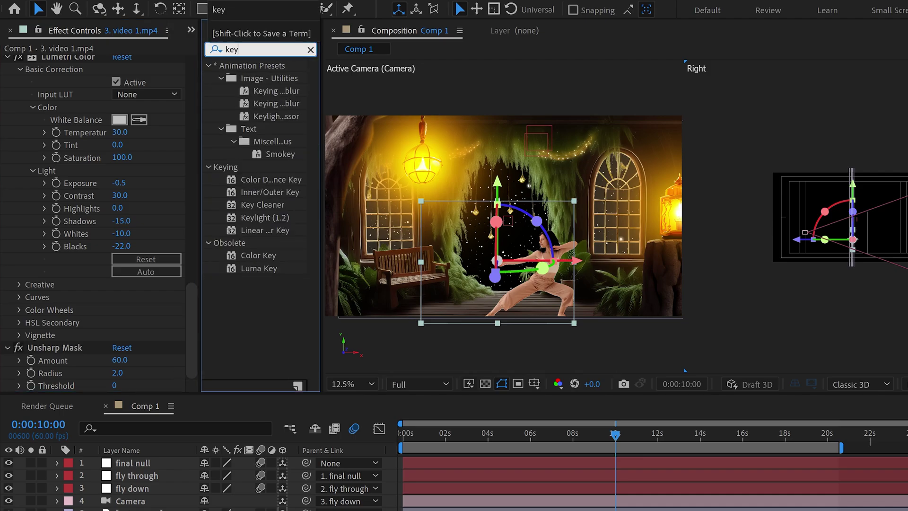
text( c)
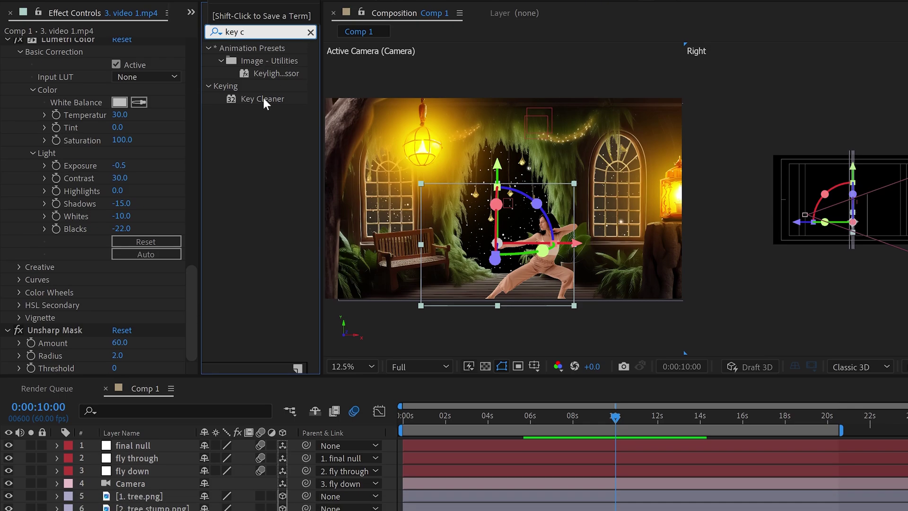
drag(262, 117, 216, 422)
drag(217, 295, 155, 407)
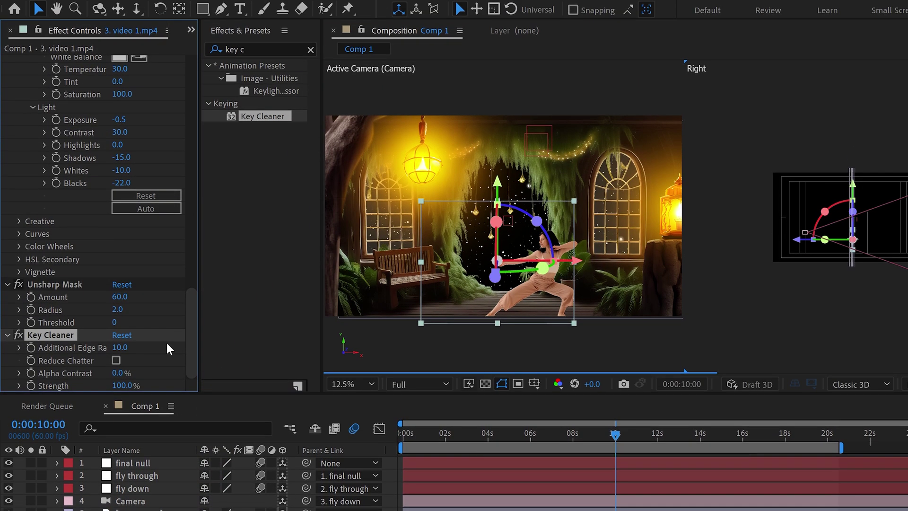
Set Key Cleaner's Alpha Contrast to 75% and its Additional Edge Radius to 12.
click(117, 373)
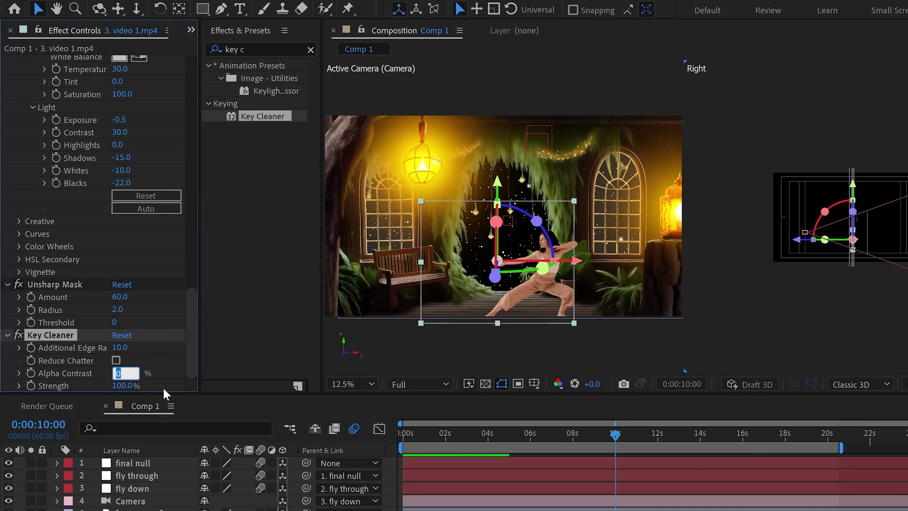
text(3)
key(BackSpace)
click(120, 347)
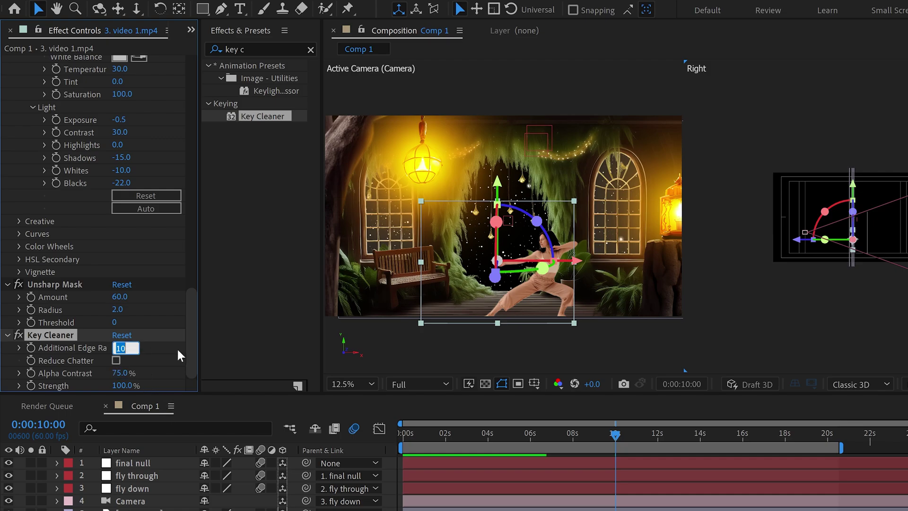
text(12)
key(Return)
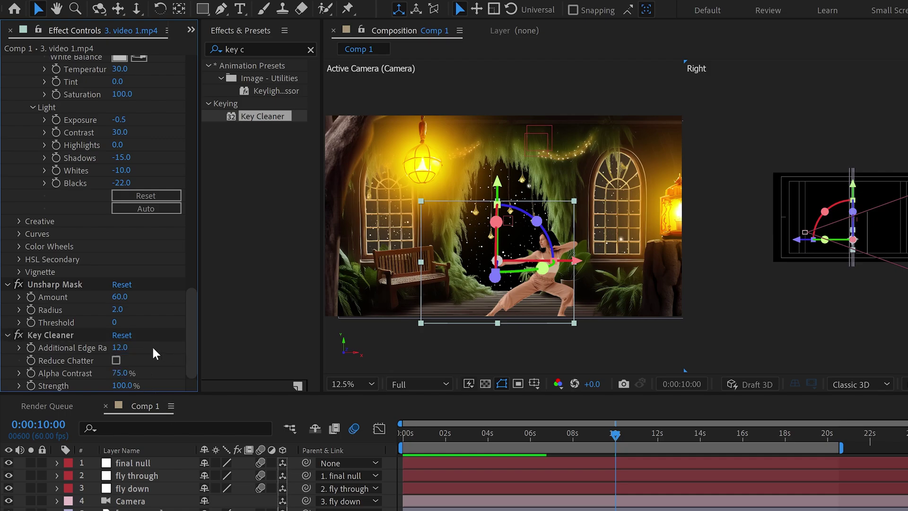
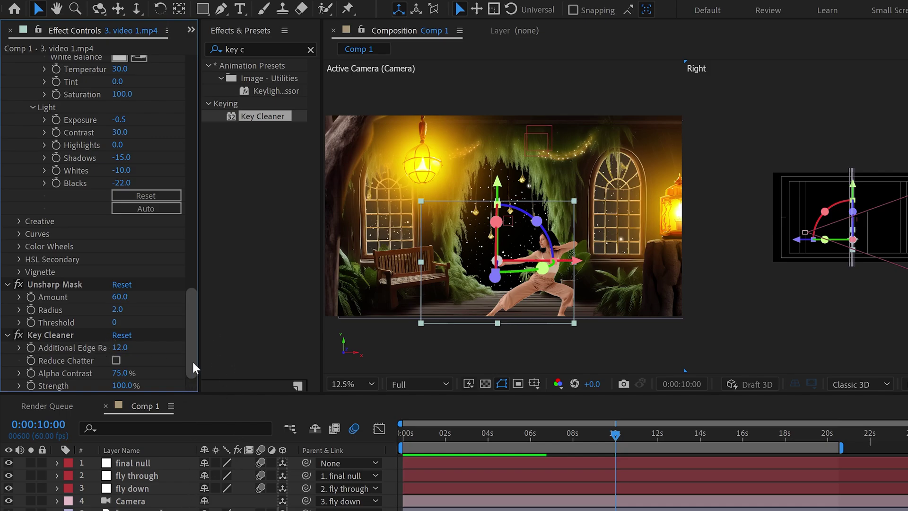
Refine the first dancer's Mask Prompter matte with HQ Matte Refinement, a Filter Width of 22 and the High-Quality model mode.
drag(192, 362, 209, 237)
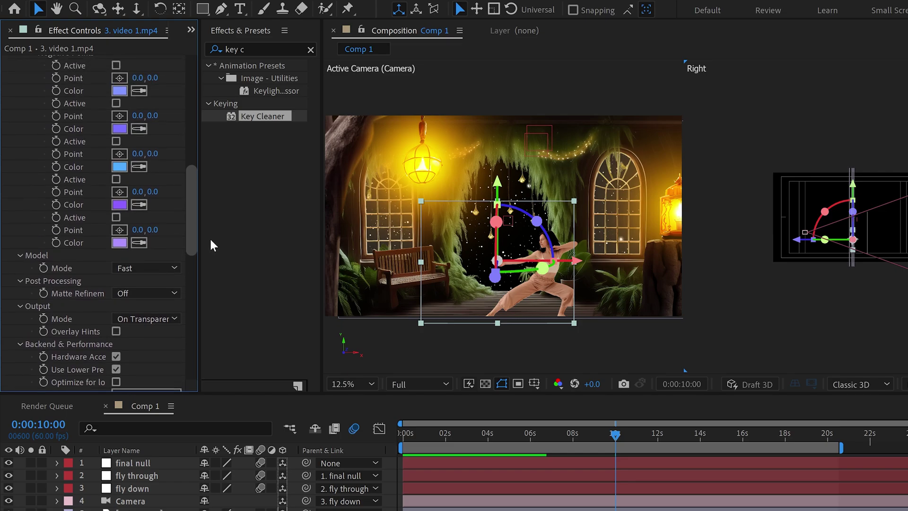
click(158, 292)
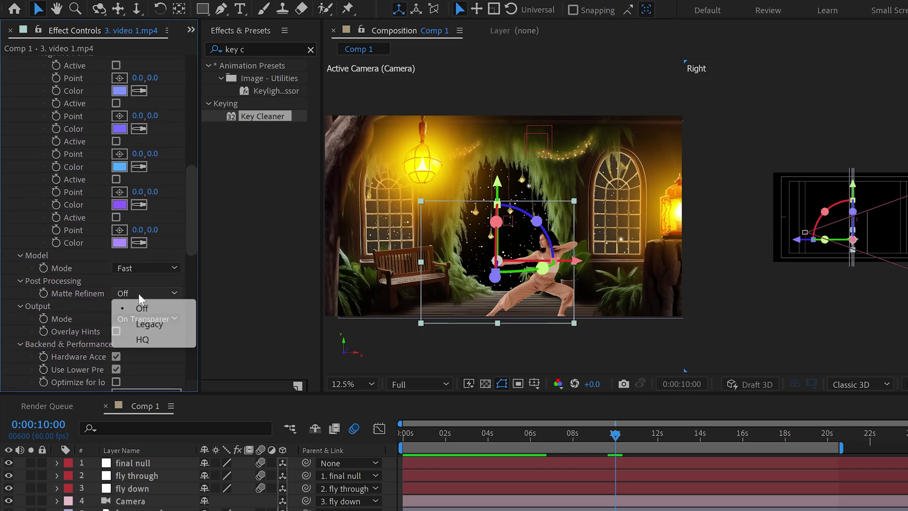
click(142, 339)
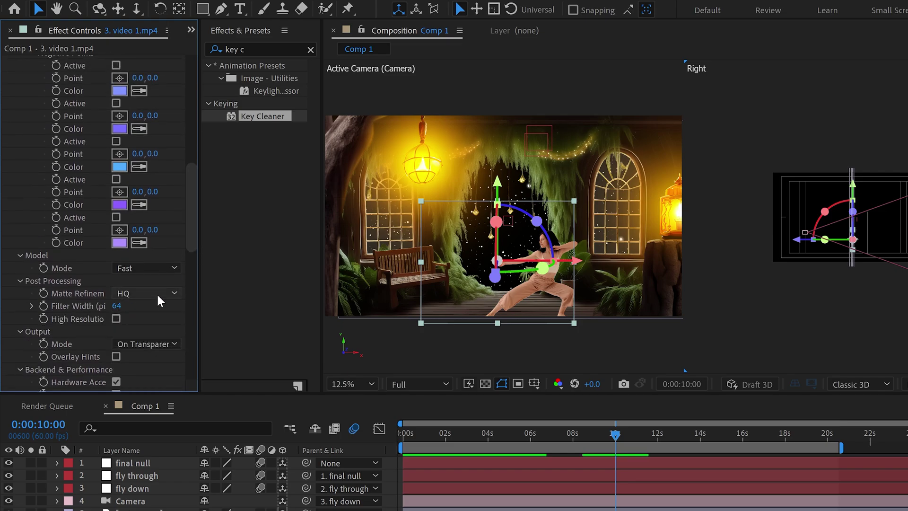
click(117, 306)
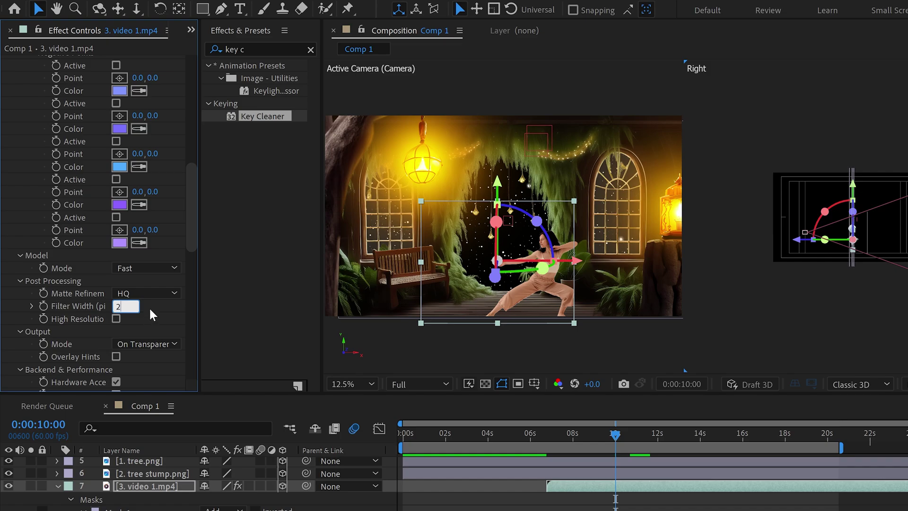
click(140, 269)
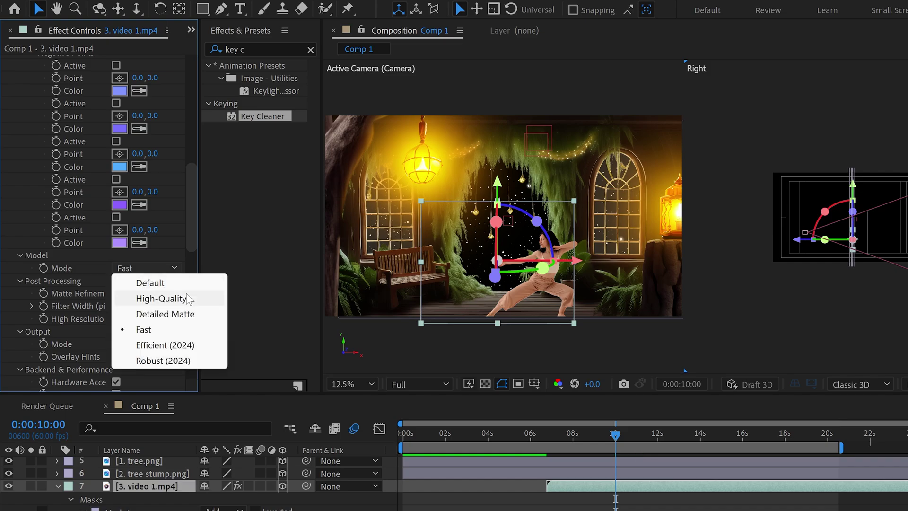
click(164, 300)
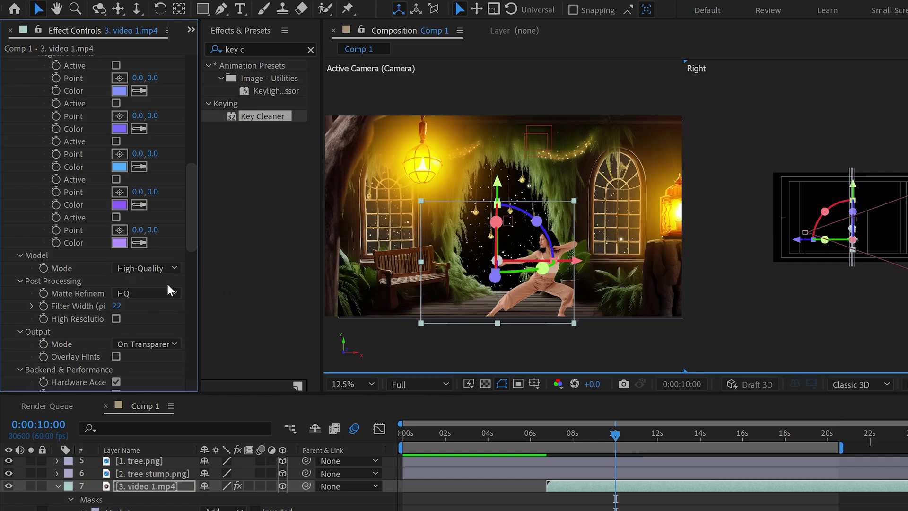
scroll(185, 241, down, 10)
Duplicate the 3. video 1.mp4 layer.
click(221, 388)
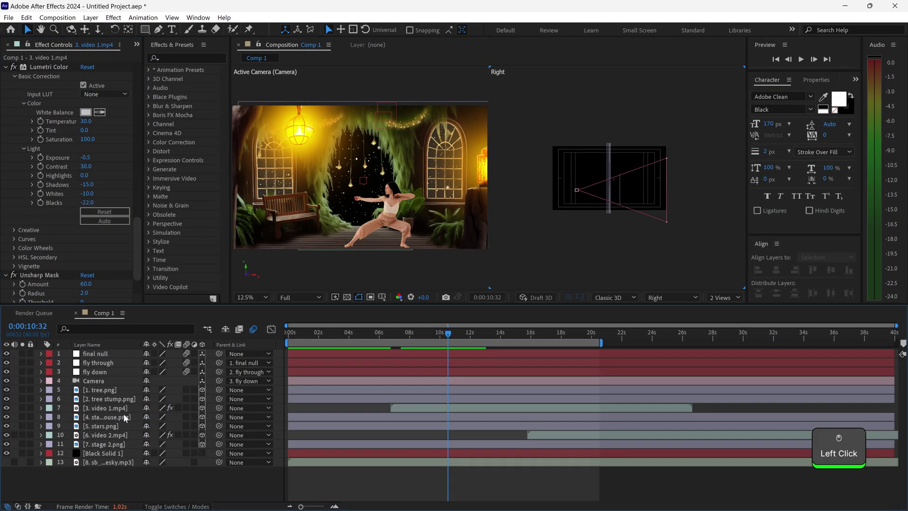
click(194, 408)
key(ctrl+d)
key(ctrl+d)
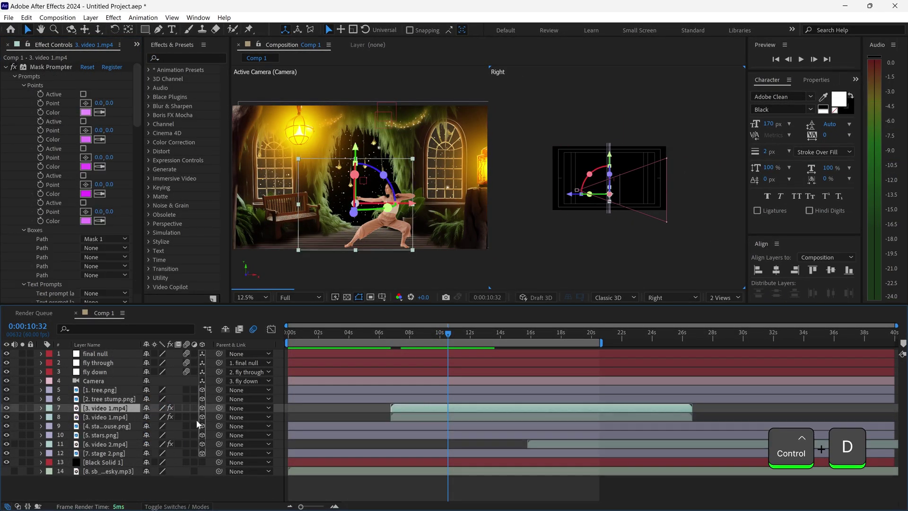
Delete Key Cleaner, Unsharp Mask and Lumetri Color from the lower copy of 3. video 1.mp4, keeping only Mask Prompter.
click(110, 417)
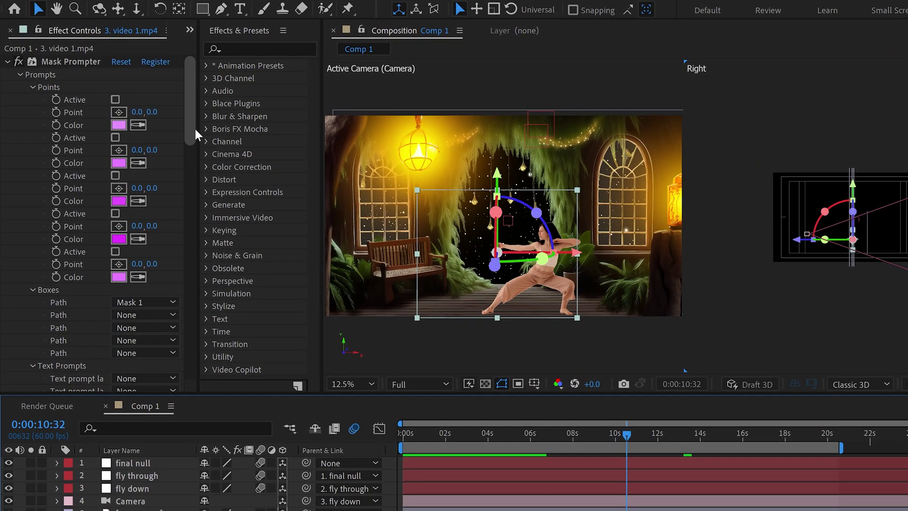
drag(194, 127, 211, 370)
click(63, 334)
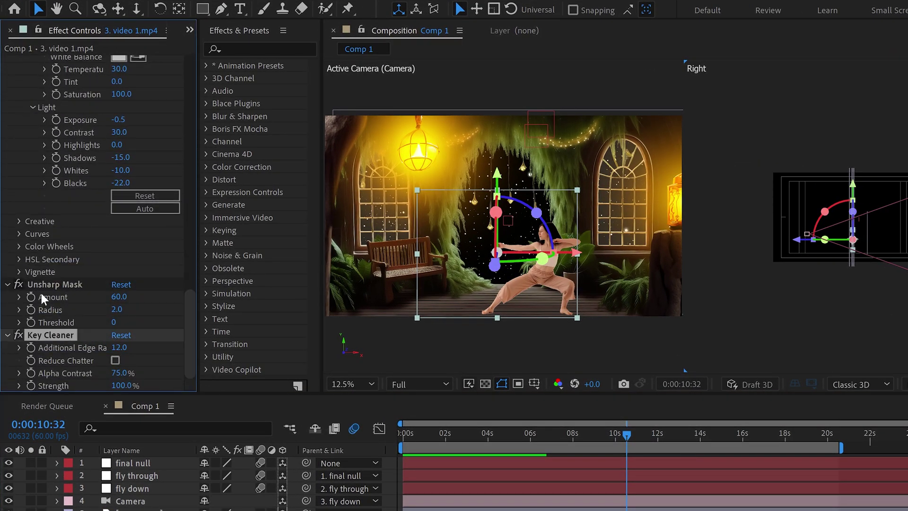
scroll(63, 281, up, 3)
click(58, 348)
scroll(103, 300, up, 3)
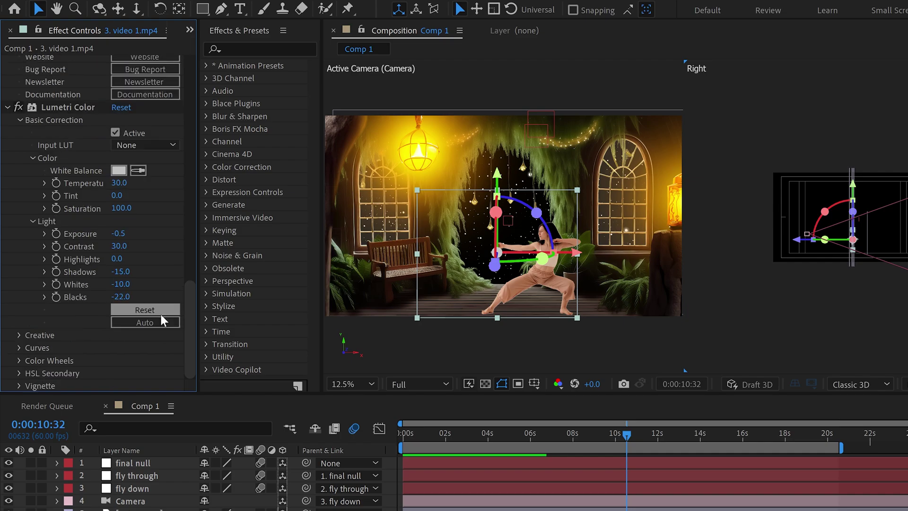
click(67, 107)
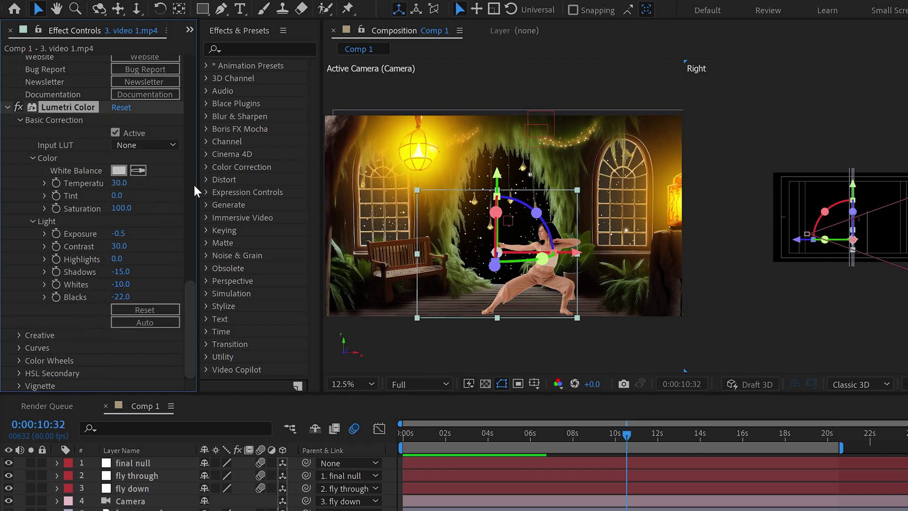
scroll(189, 291, up, 5)
Find the CC Slant effect and apply it to the lower copy of 3. video 1.mp4.
click(270, 48)
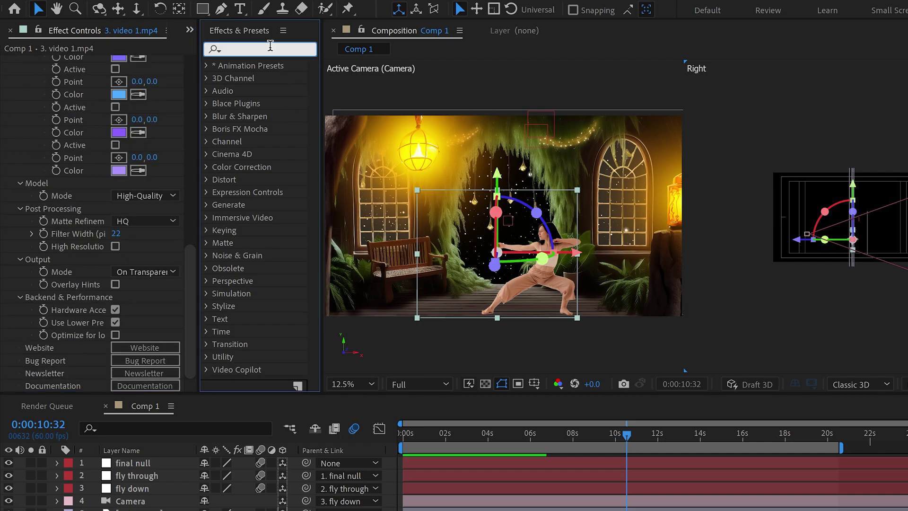
text(cc sl)
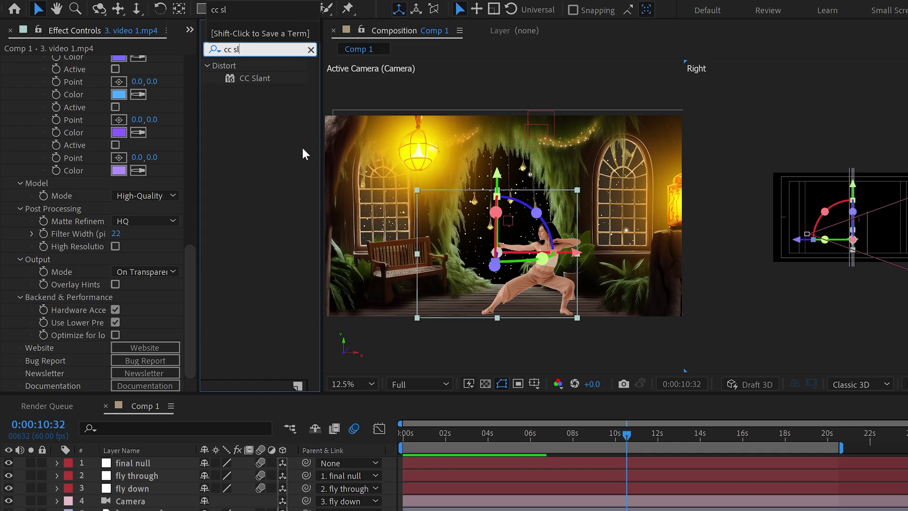
drag(260, 79, 151, 422)
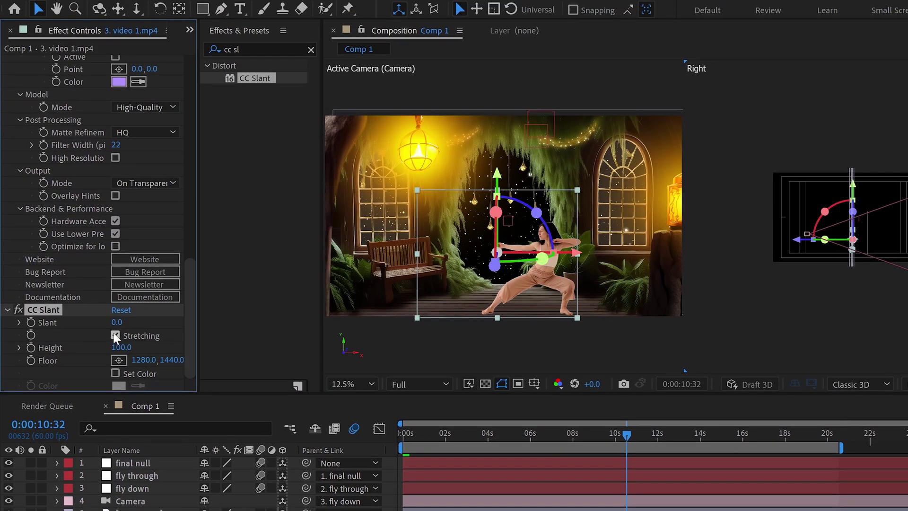
In CC Slant, disable Stretching, enable Set Color, set Slant to 94 and place the Floor point at the dancer's feet.
click(114, 335)
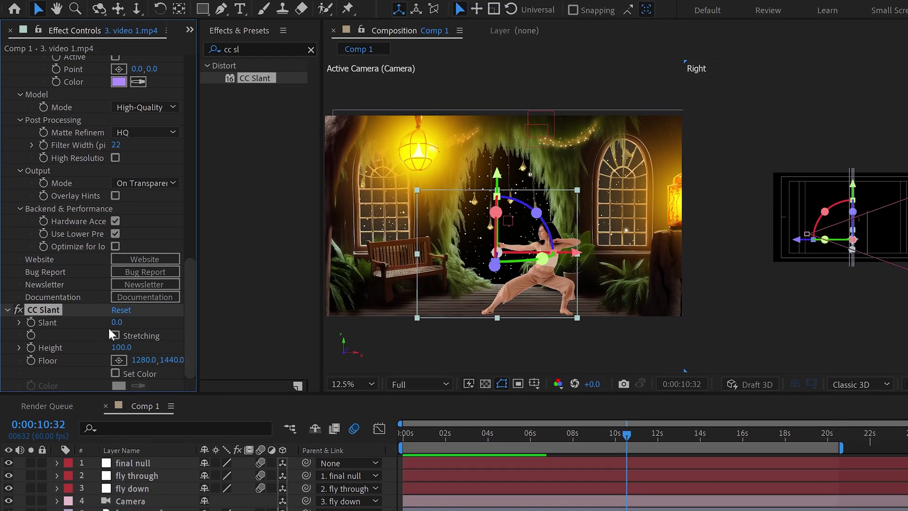
click(115, 373)
click(116, 323)
text(9)
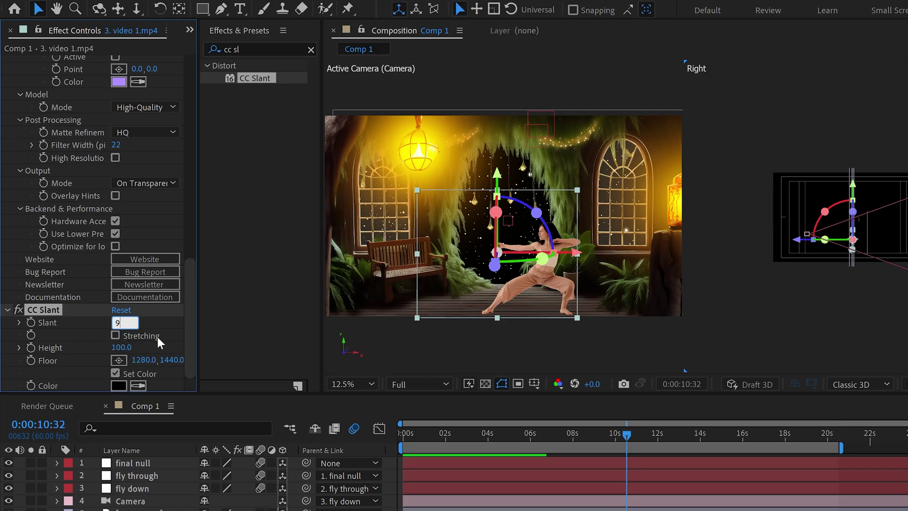
text(4)
key(Return)
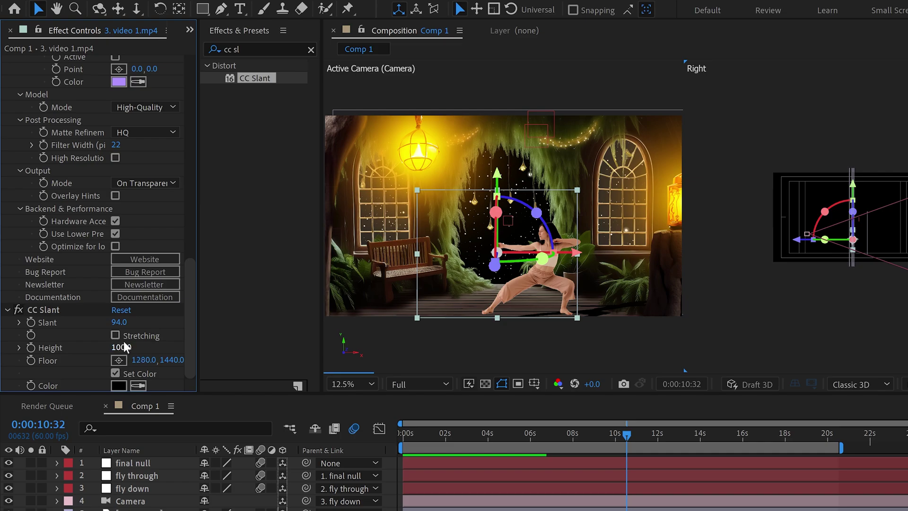
click(119, 360)
click(495, 317)
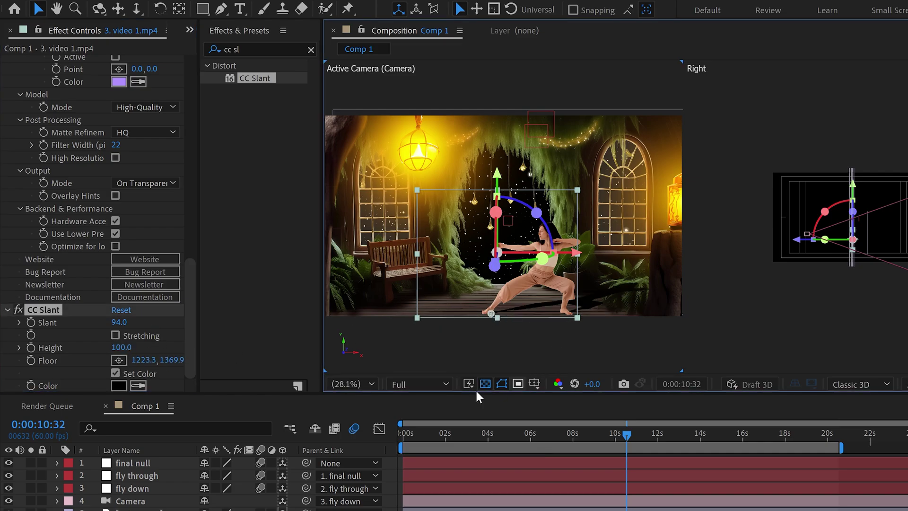
Apply Gaussian Blur to the shadow copy of 3. video 1.mp4 with a Blurriness of 40.
click(246, 49)
text(g)
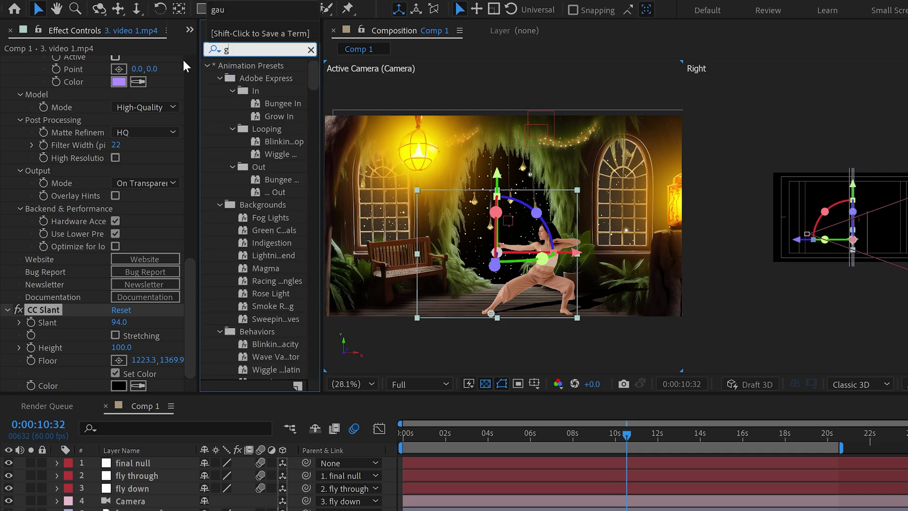
text(au)
drag(258, 78, 211, 405)
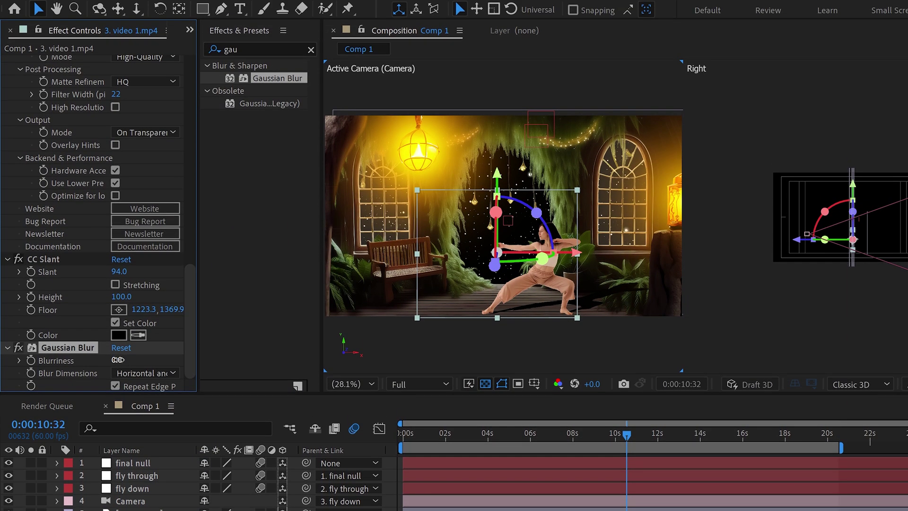
click(119, 301)
text(40)
click(163, 355)
Set the opacity of the lower 3. video 1.mp4 copy to 50%.
key(t)
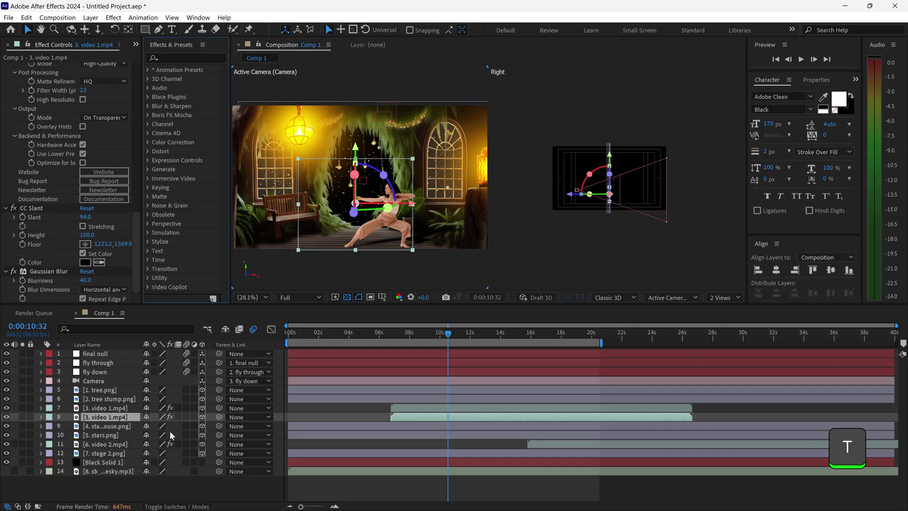
click(109, 417)
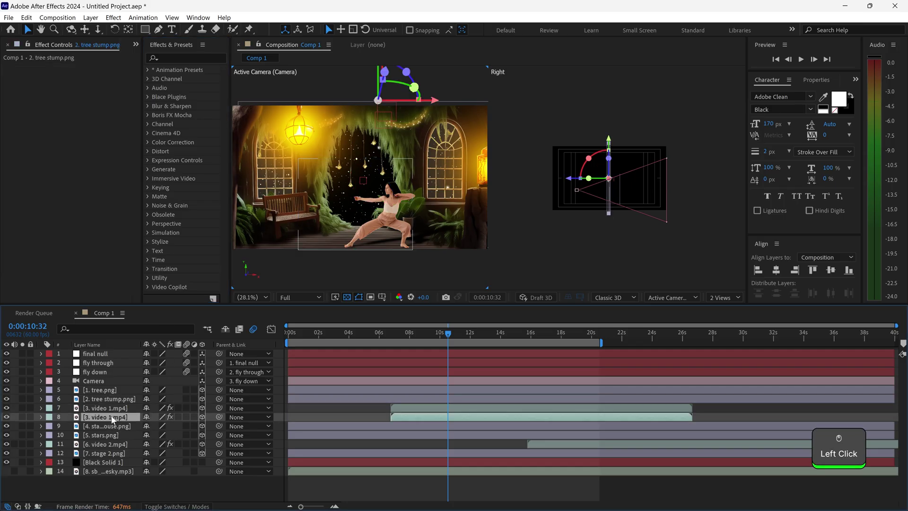
key(t)
click(150, 425)
text(50)
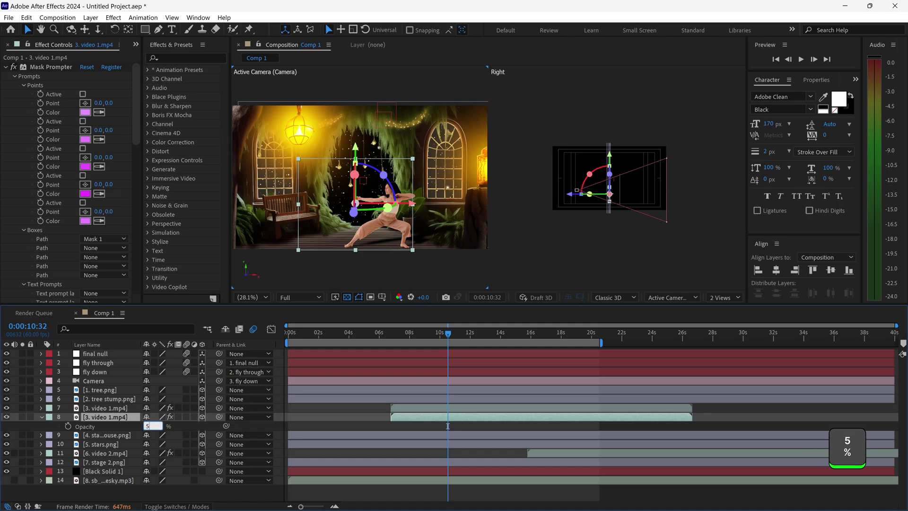
click(183, 428)
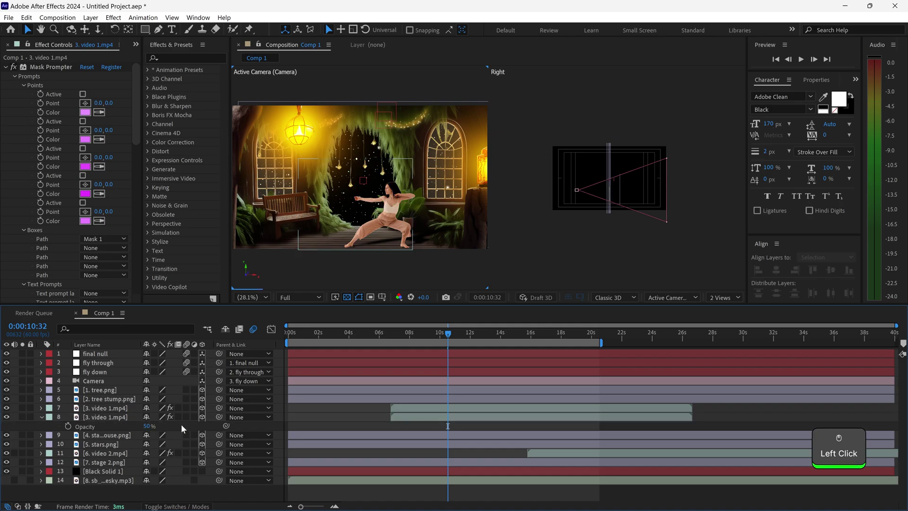
Move the current time to 0:00:18:04, within the 6. video 2.mp4 clip.
drag(135, 109, 154, 303)
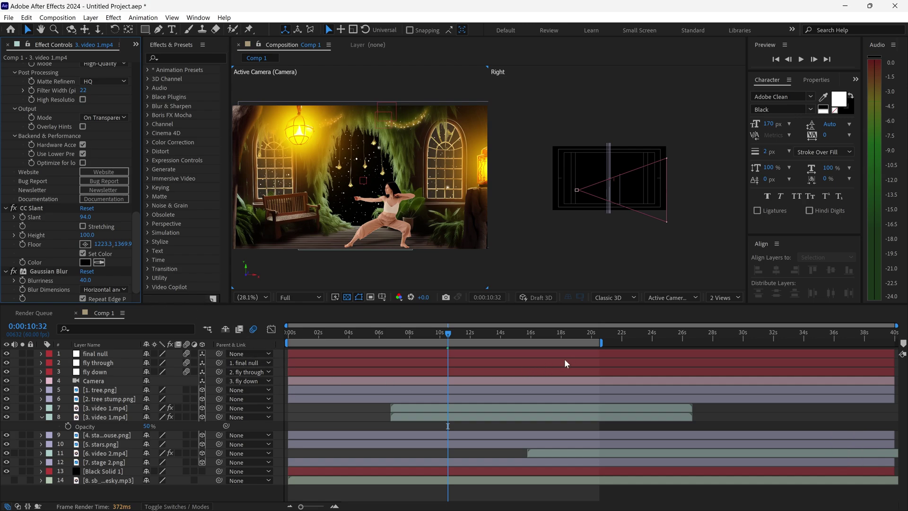
click(563, 333)
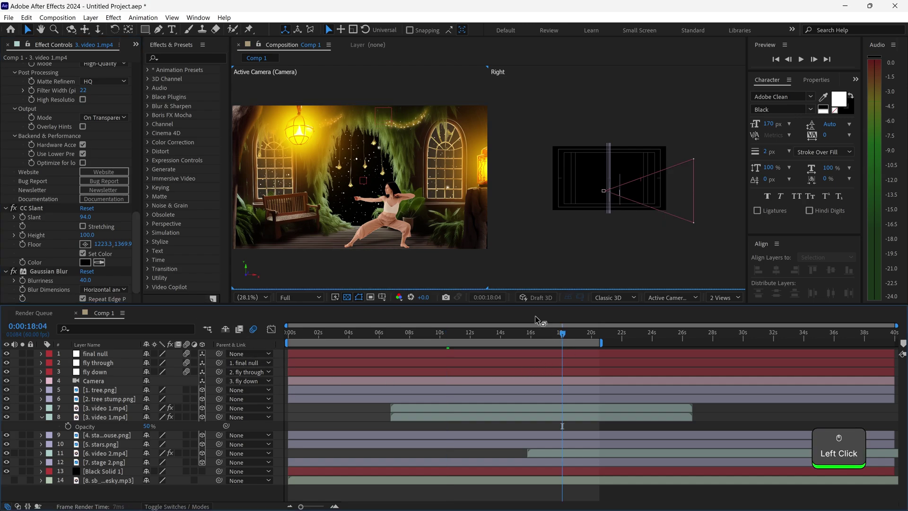